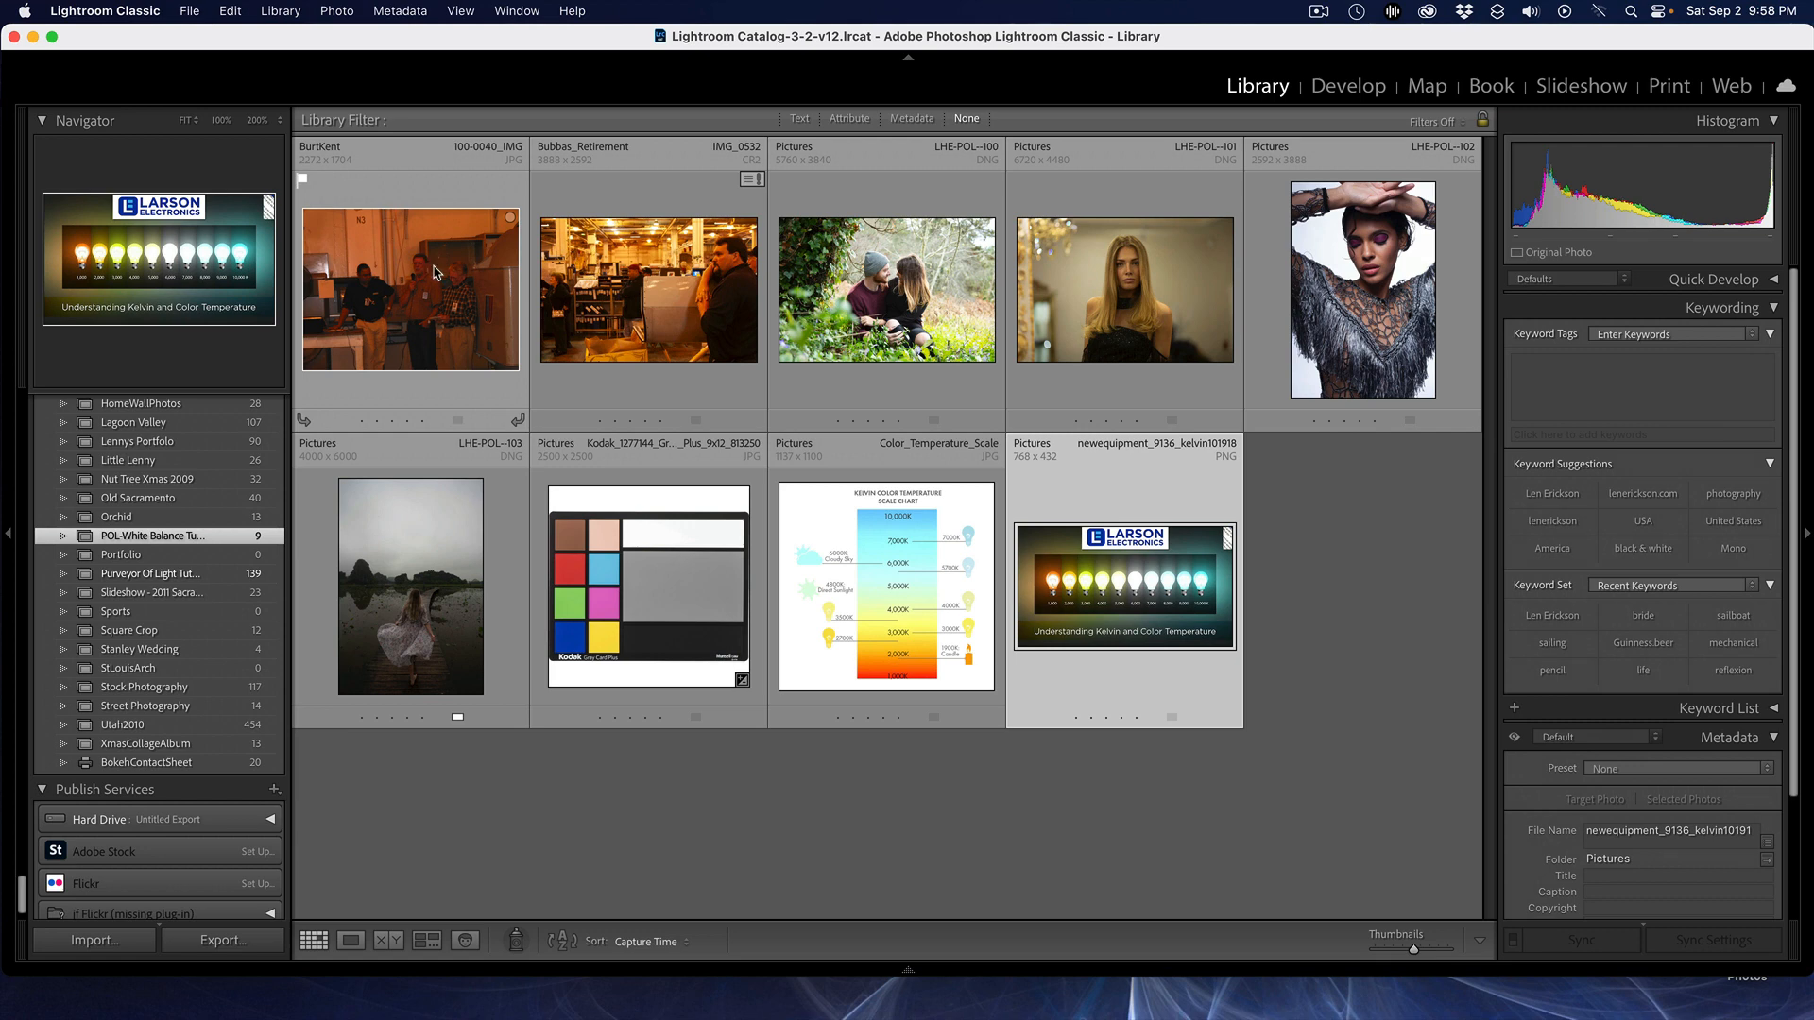
Open 100-0040_IMG.JPG in the Develop module and look at its available white balance presets
click(435, 273)
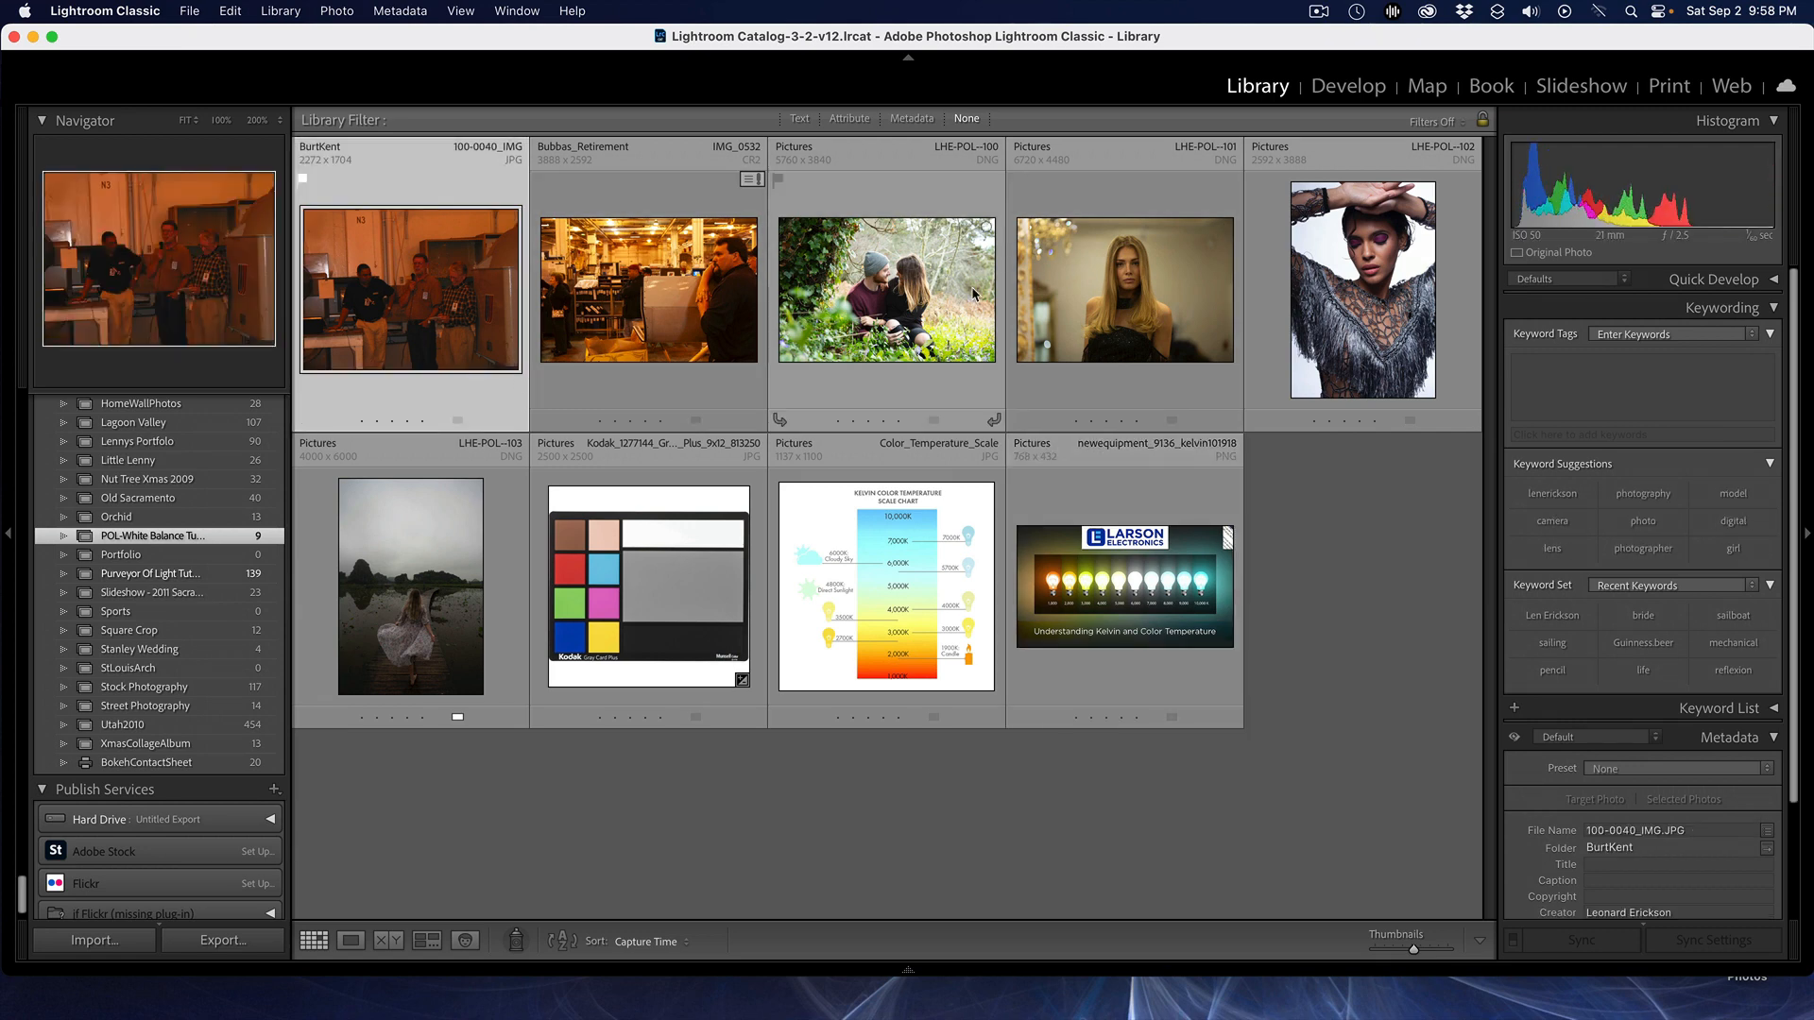
click(1373, 90)
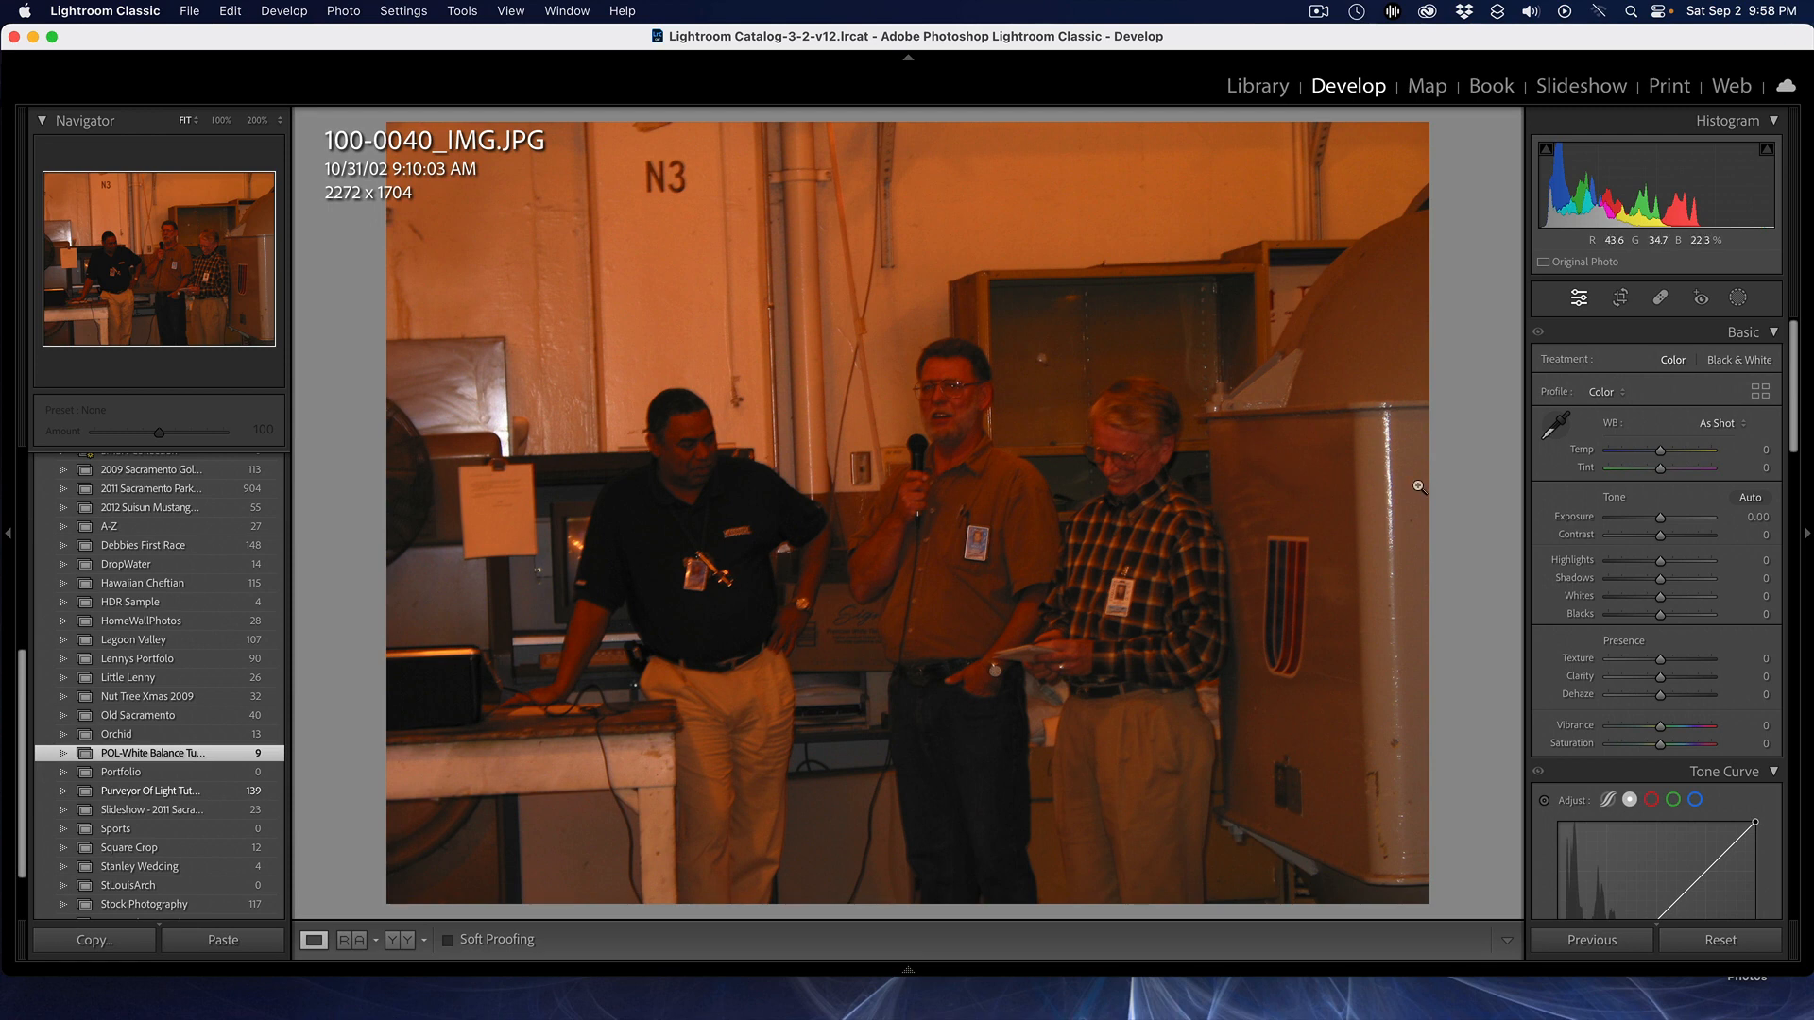
click(1725, 431)
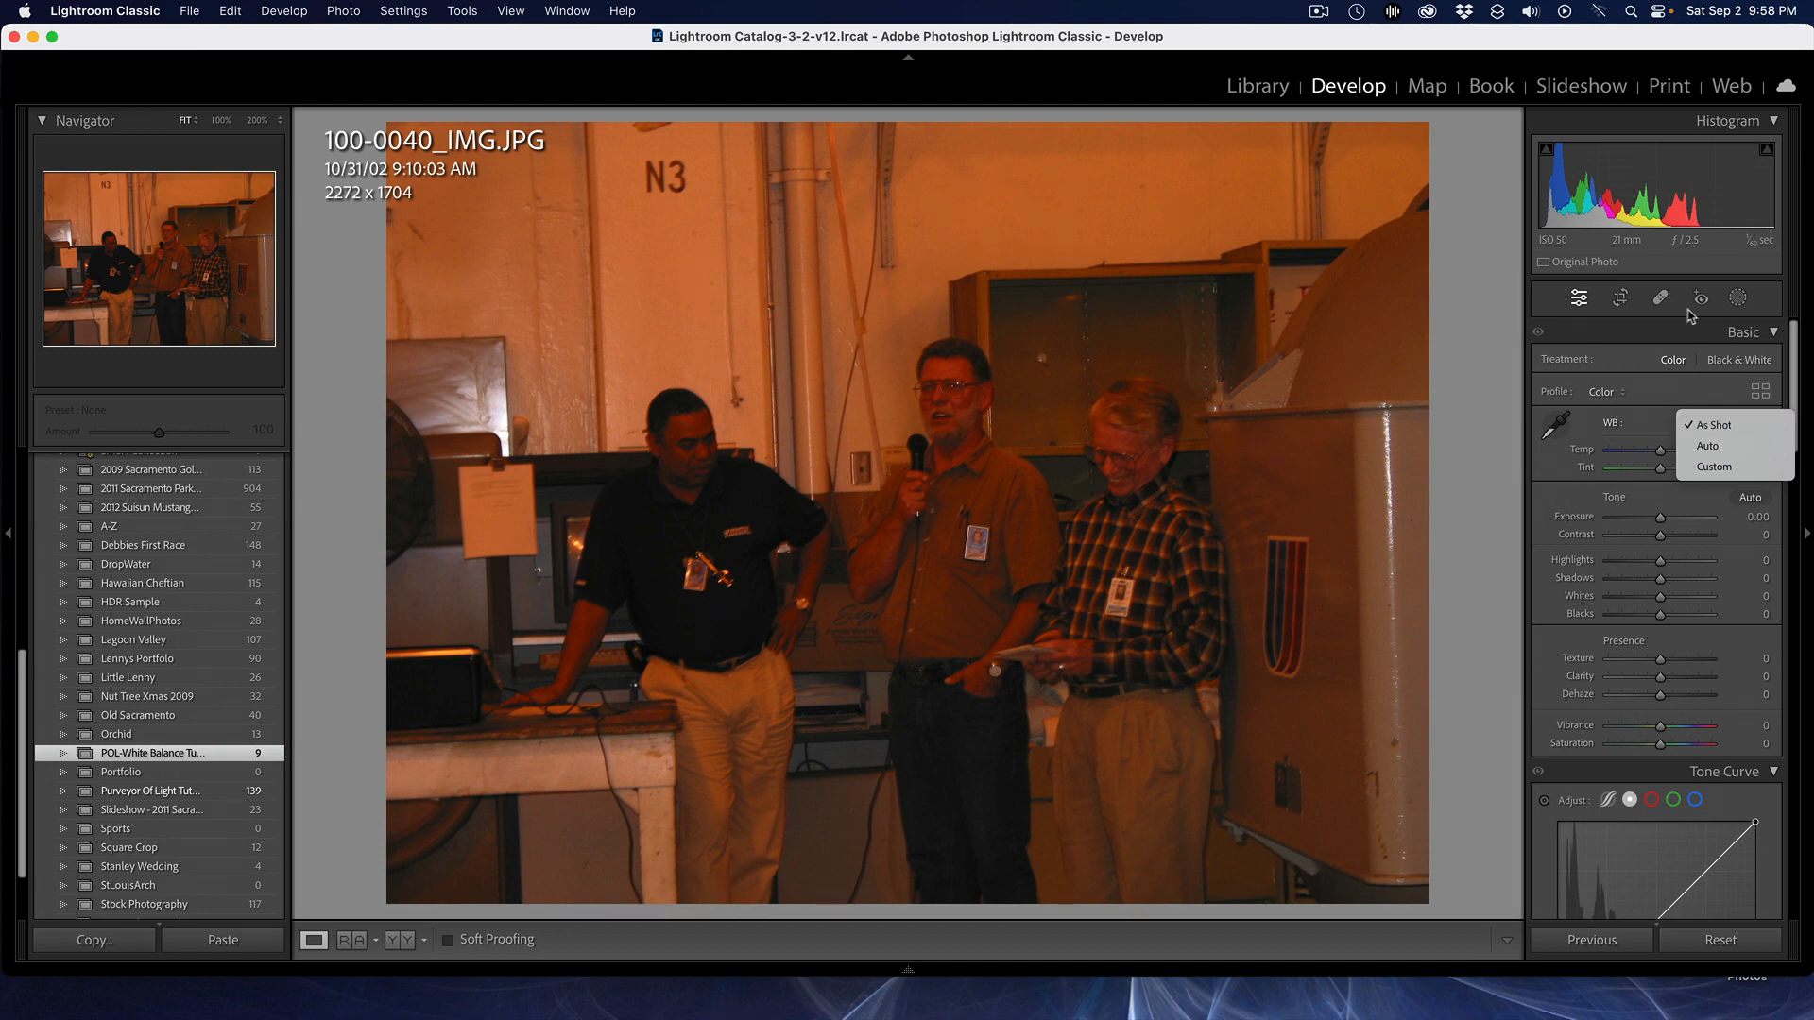
click(1266, 88)
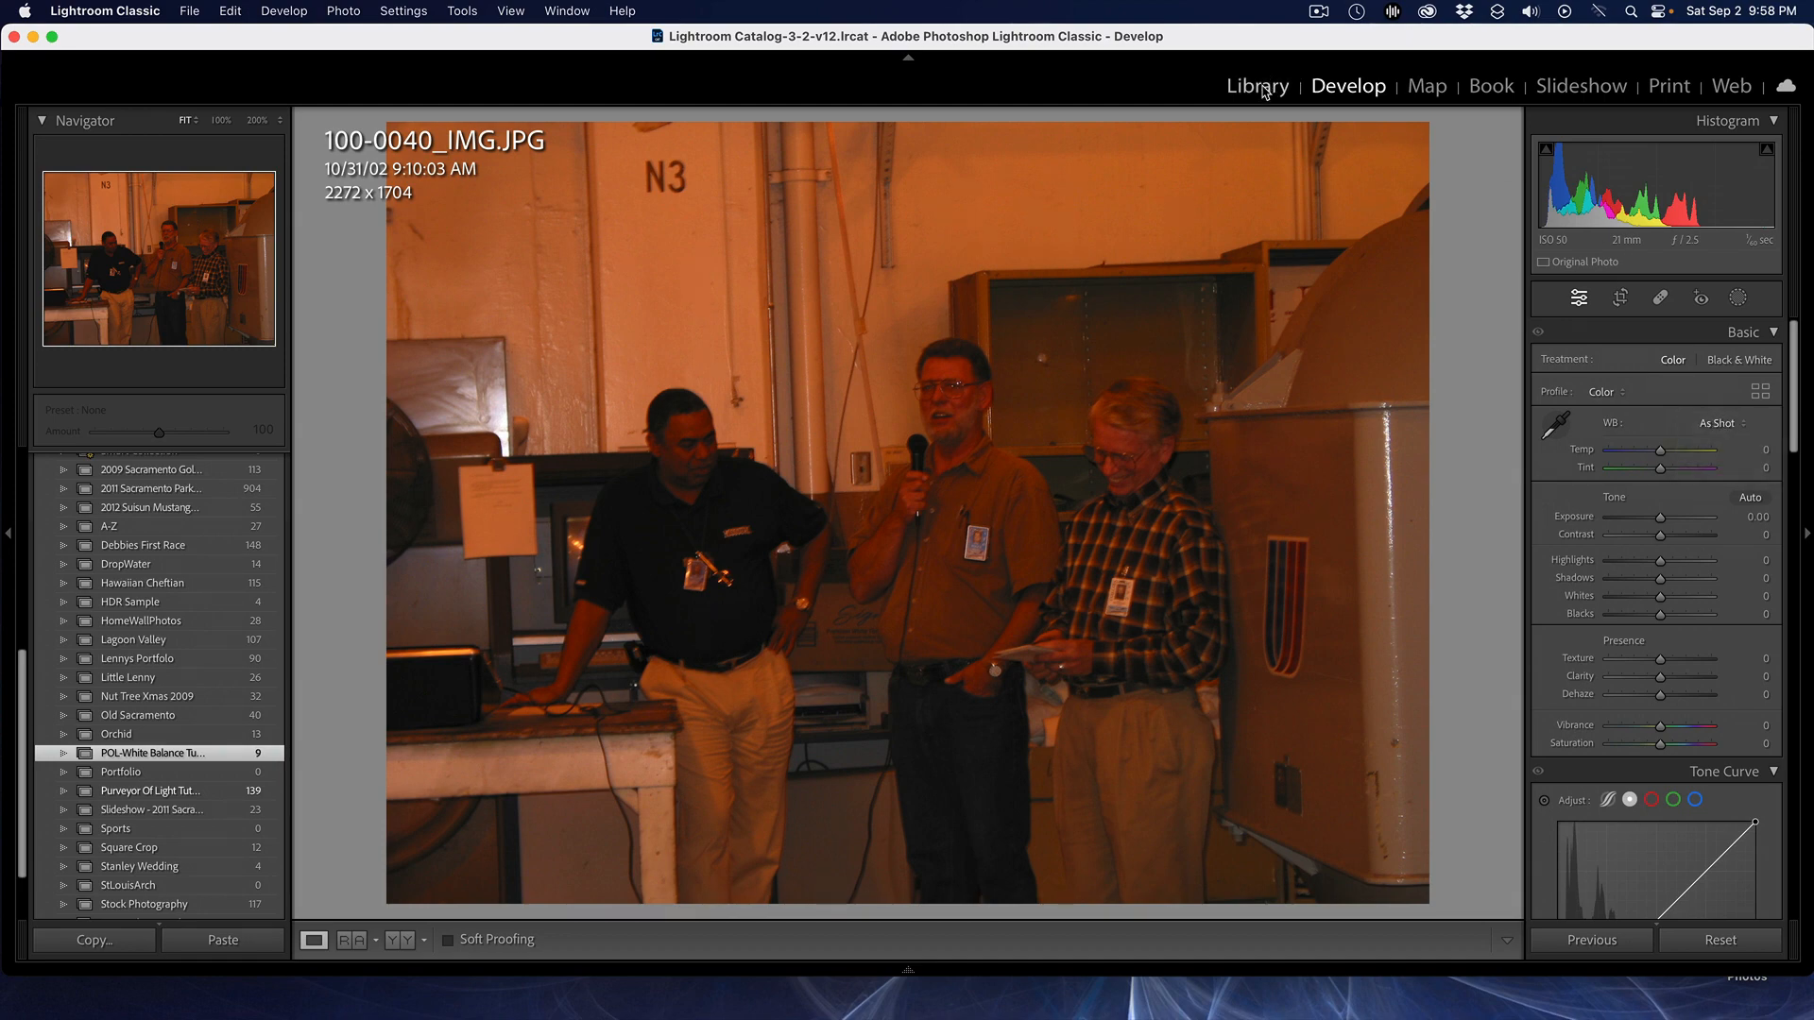
Open the raw photo IMG_0532.CR2 in the Develop module and look through its white balance presets
click(1264, 87)
click(675, 282)
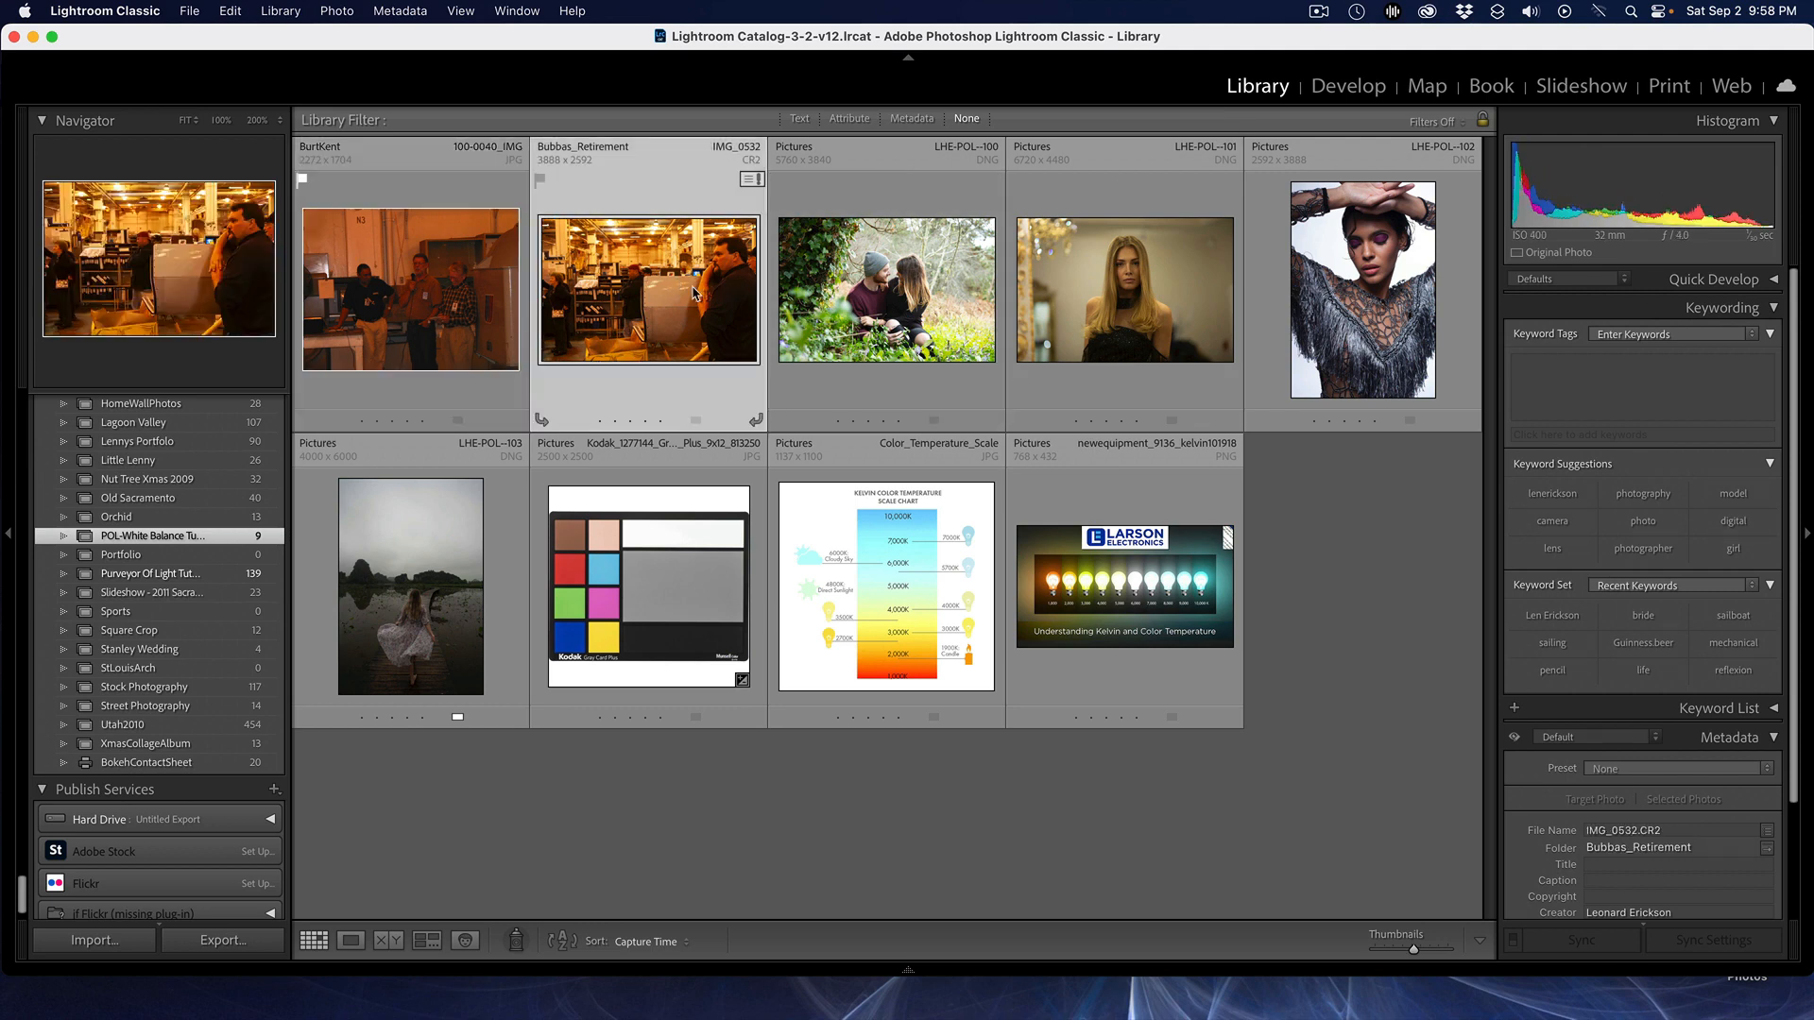
click(1381, 93)
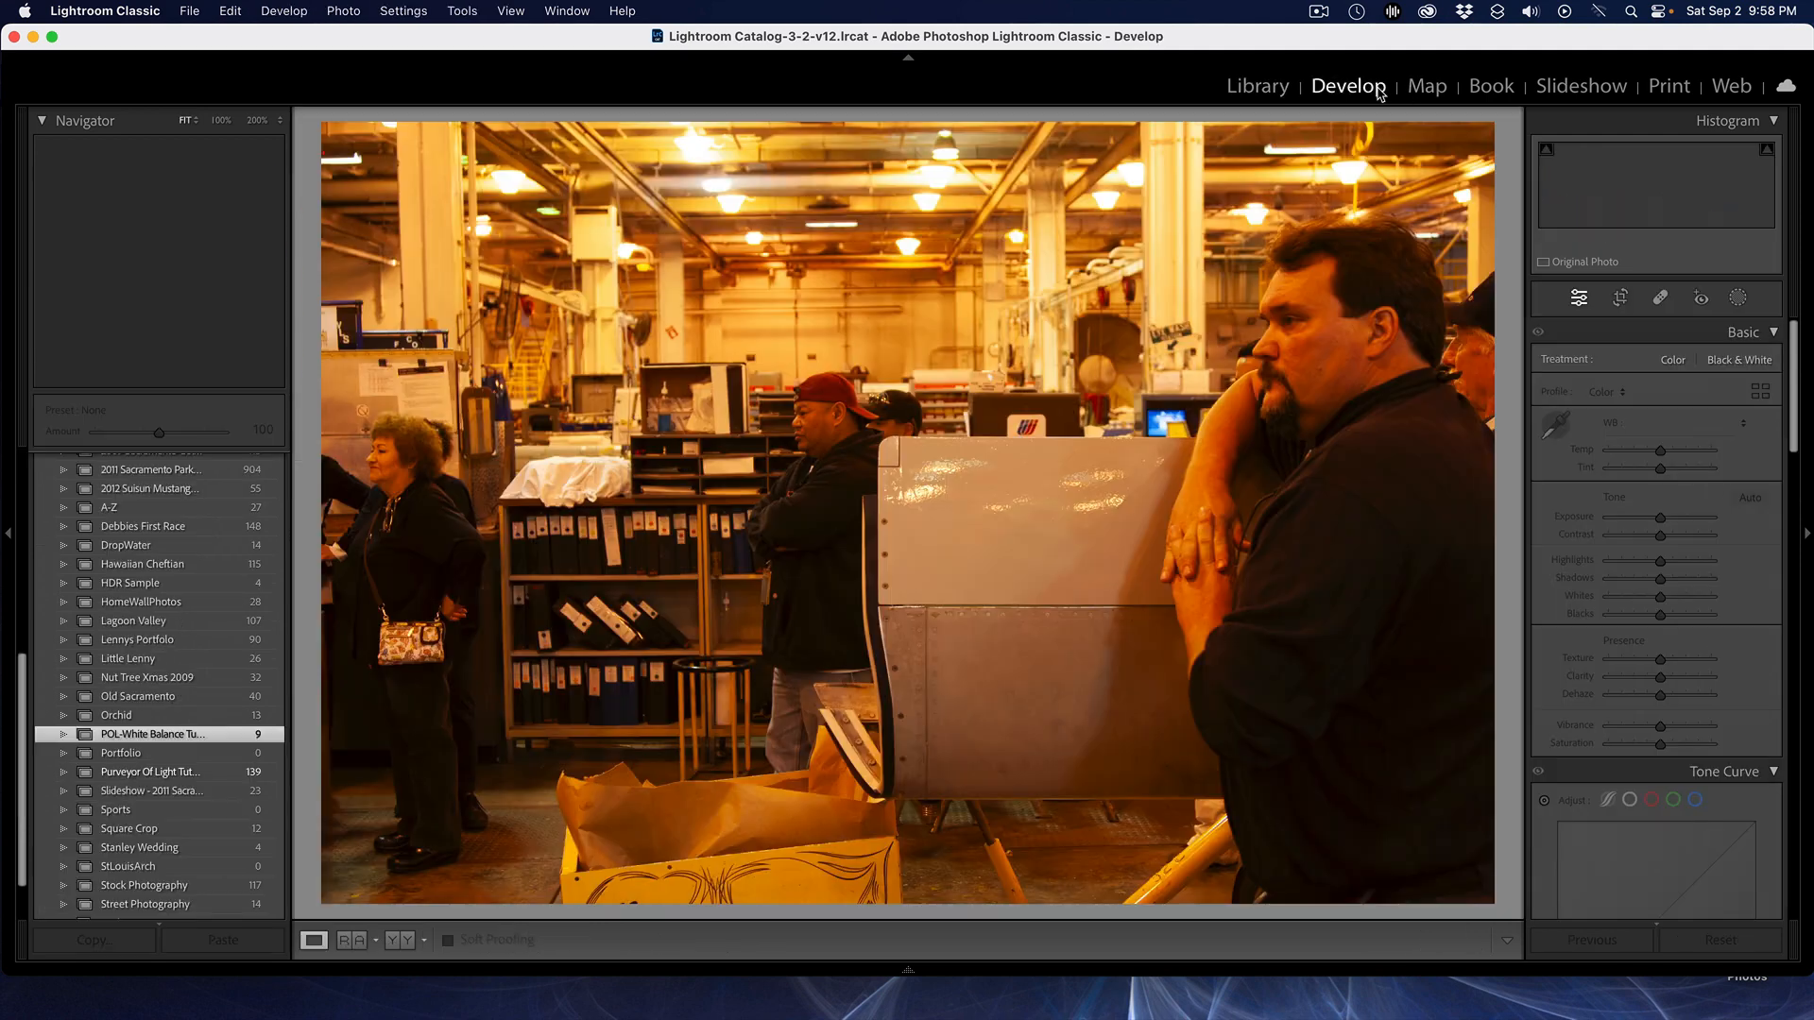
click(1733, 425)
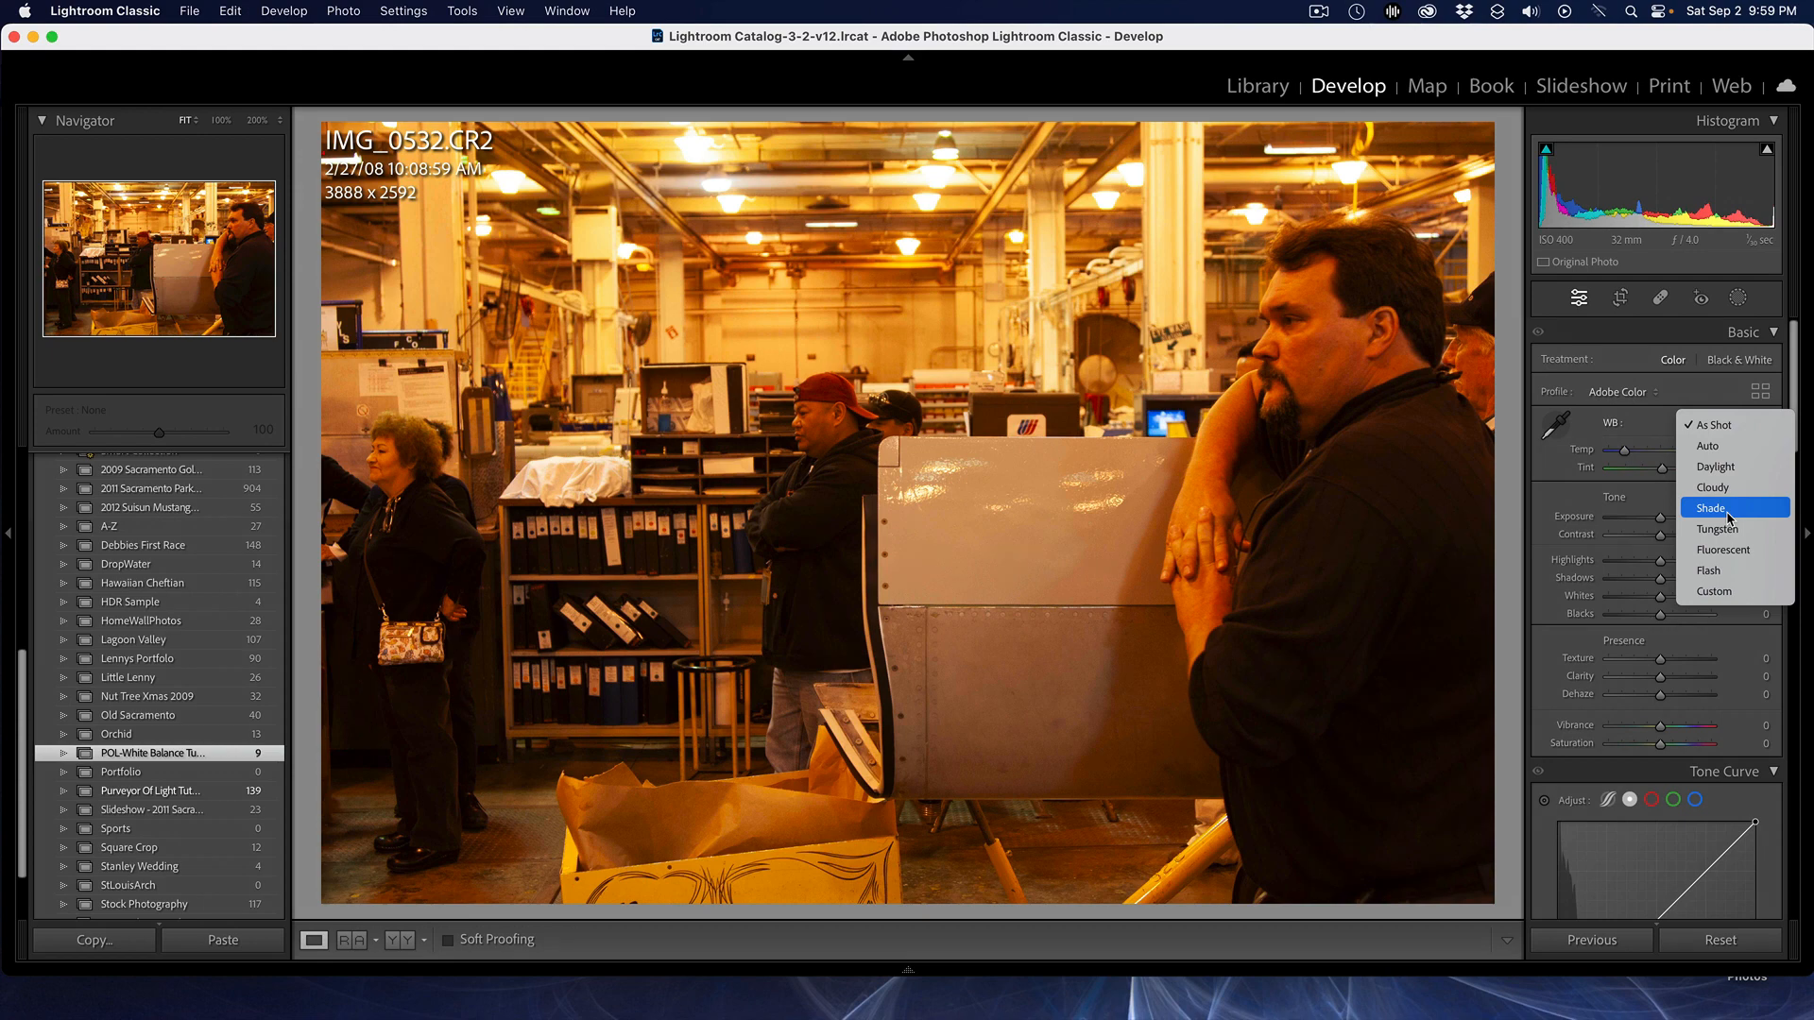
click(1666, 417)
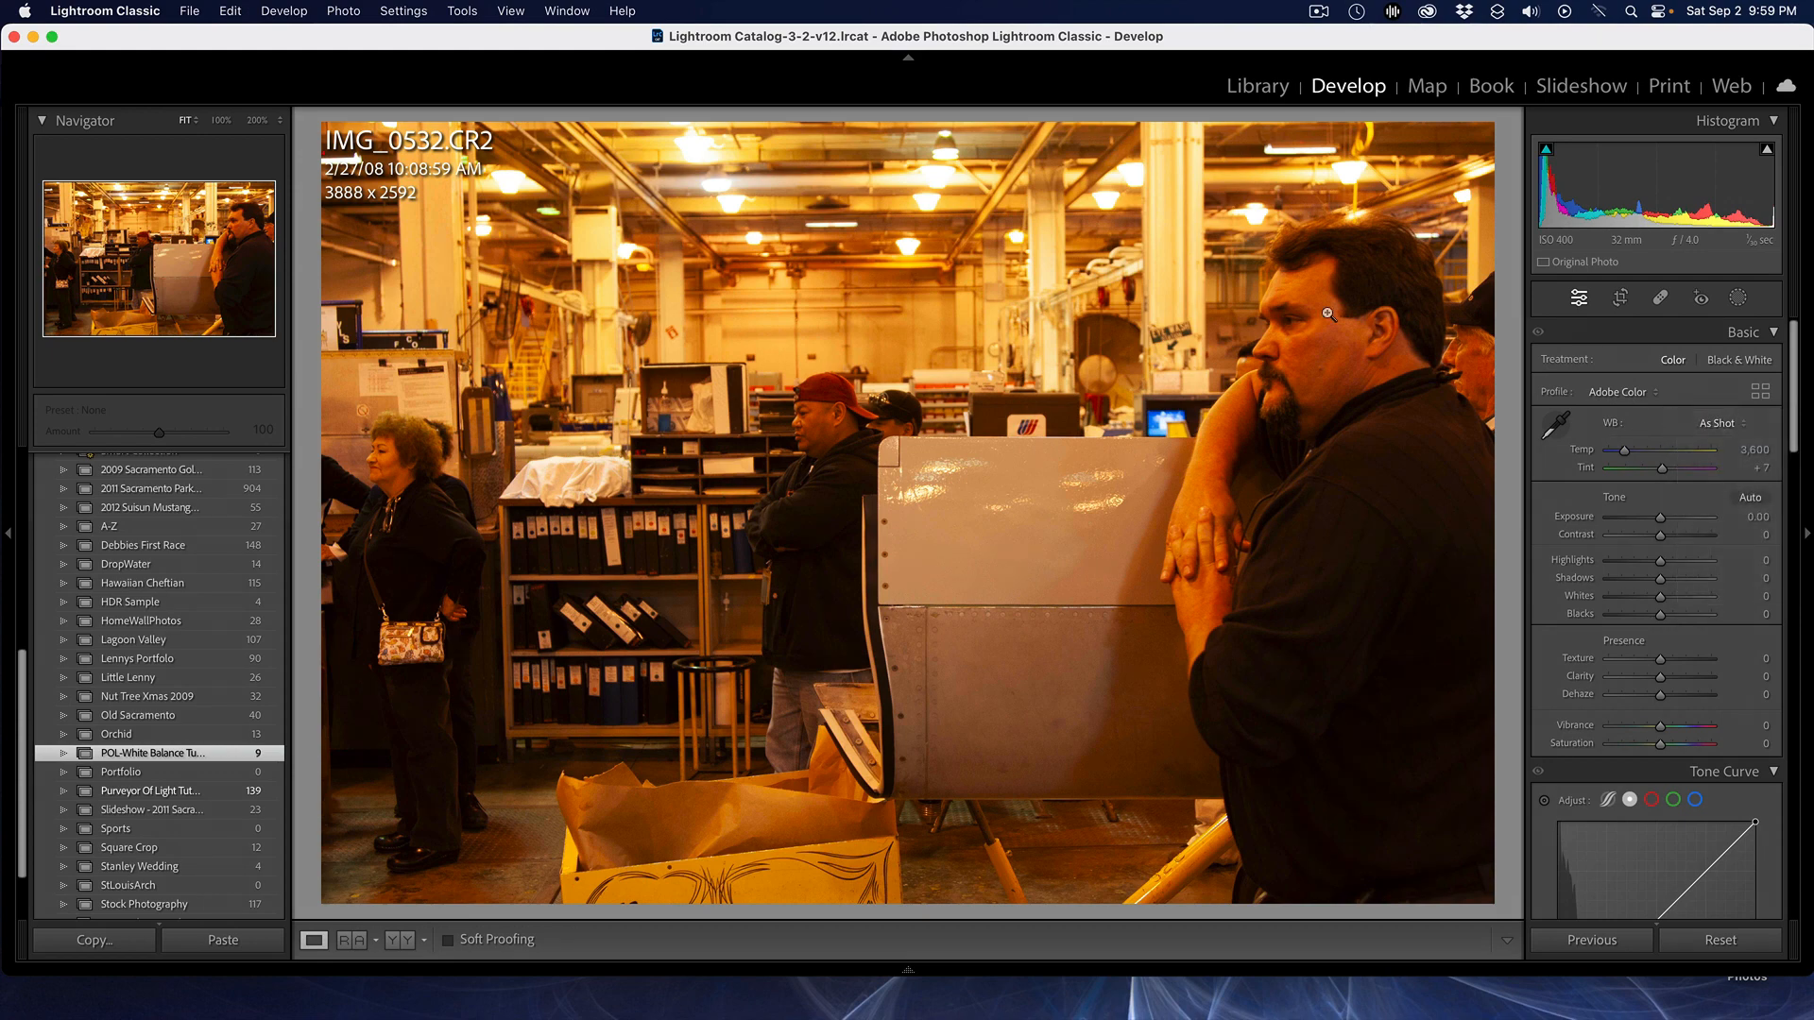
Return to 100-0040_IMG.JPG in the Develop module and review its white balance presets again
click(1257, 86)
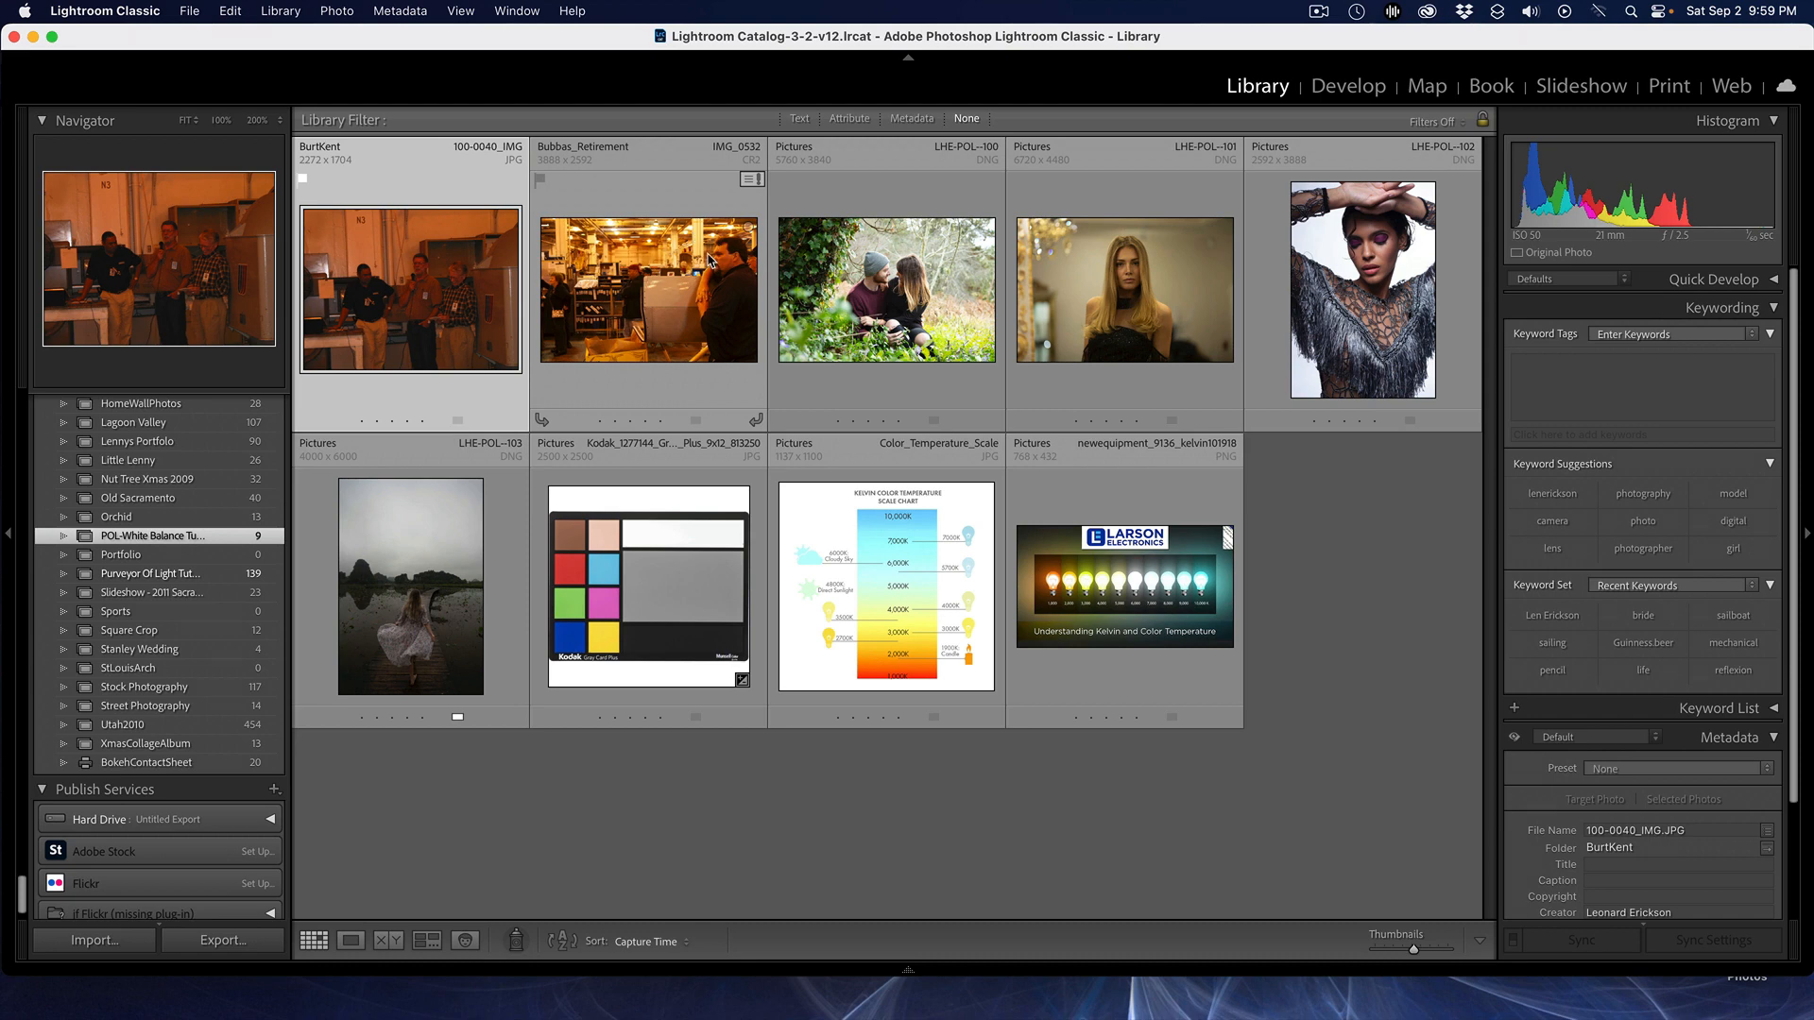
mouse_move(709, 261)
click(1345, 85)
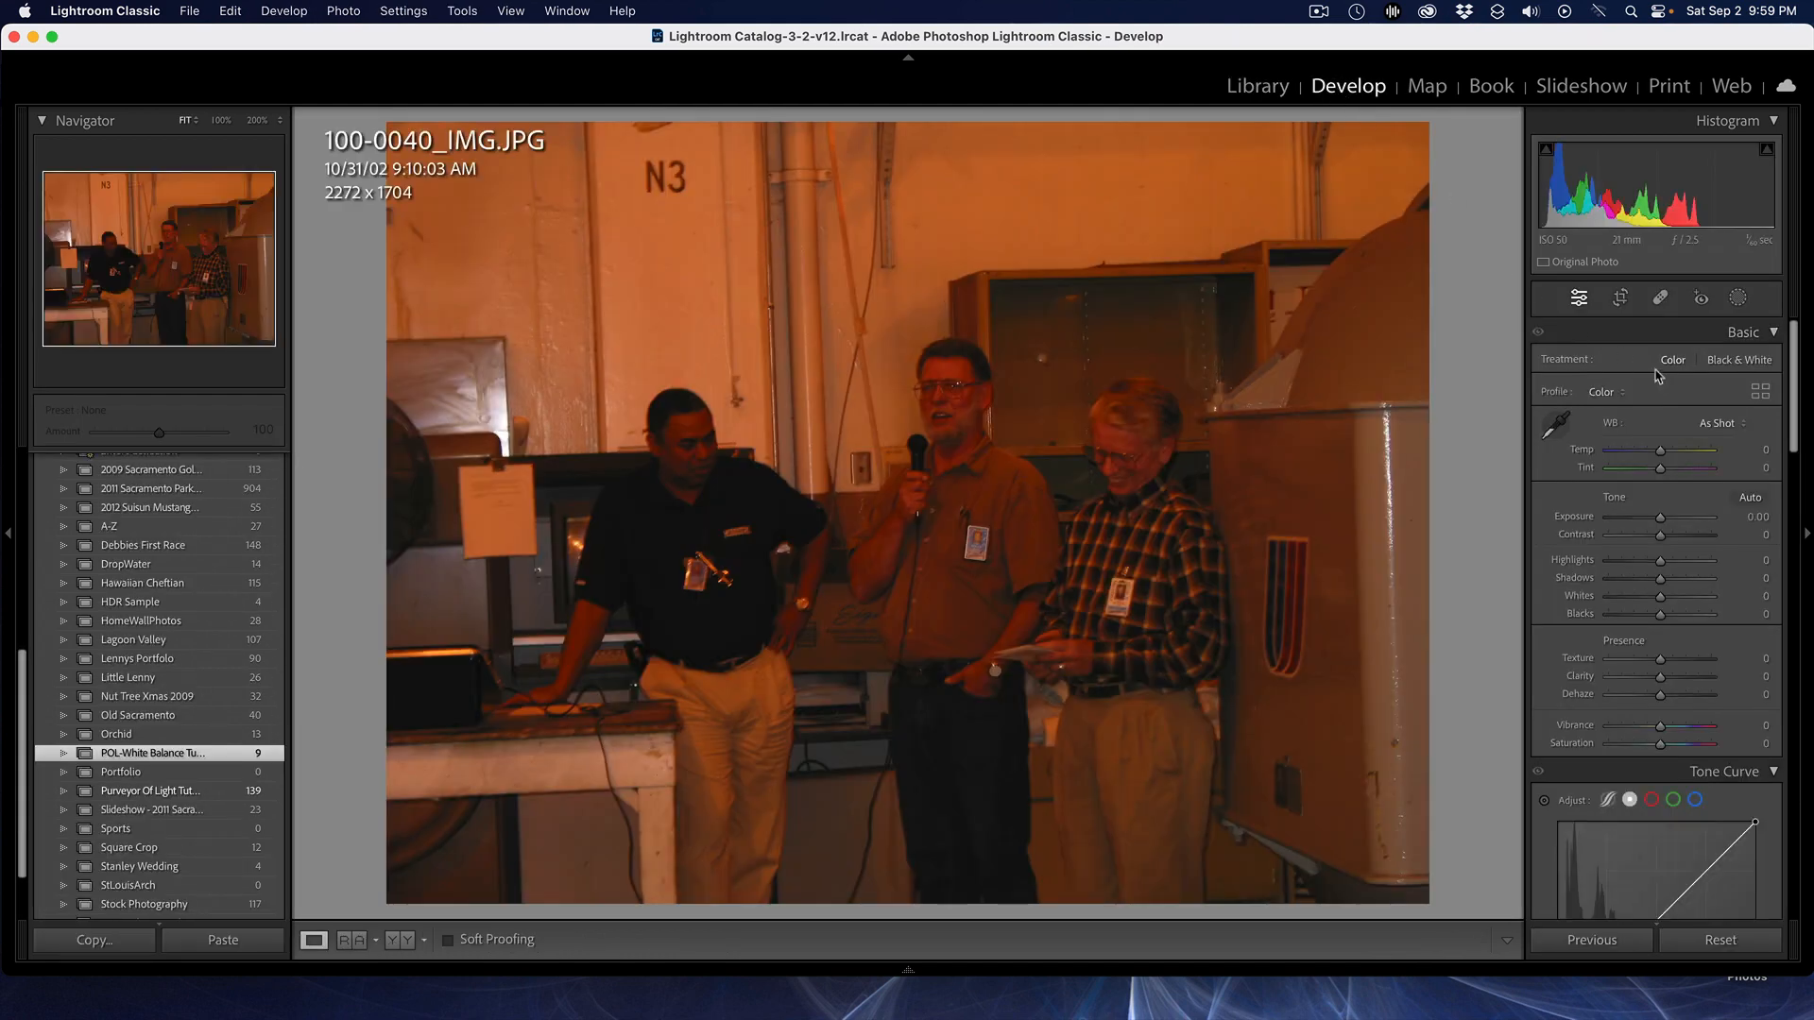
click(1717, 423)
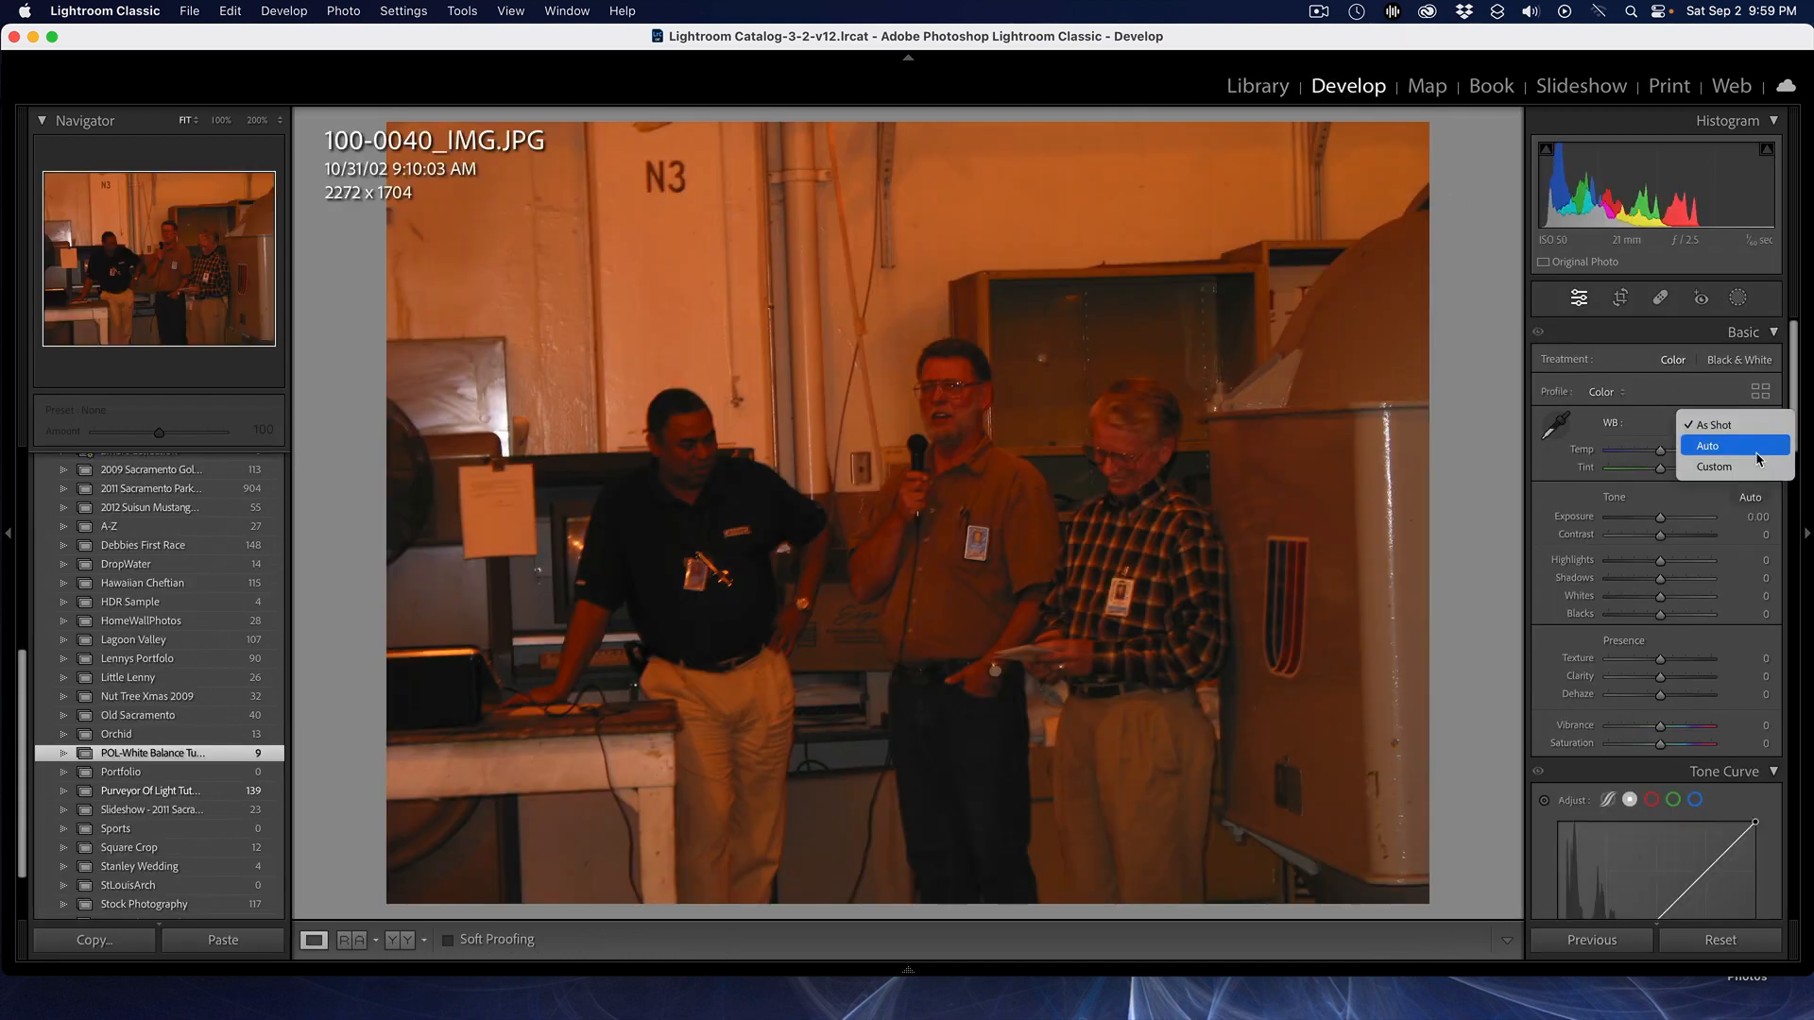
click(1640, 425)
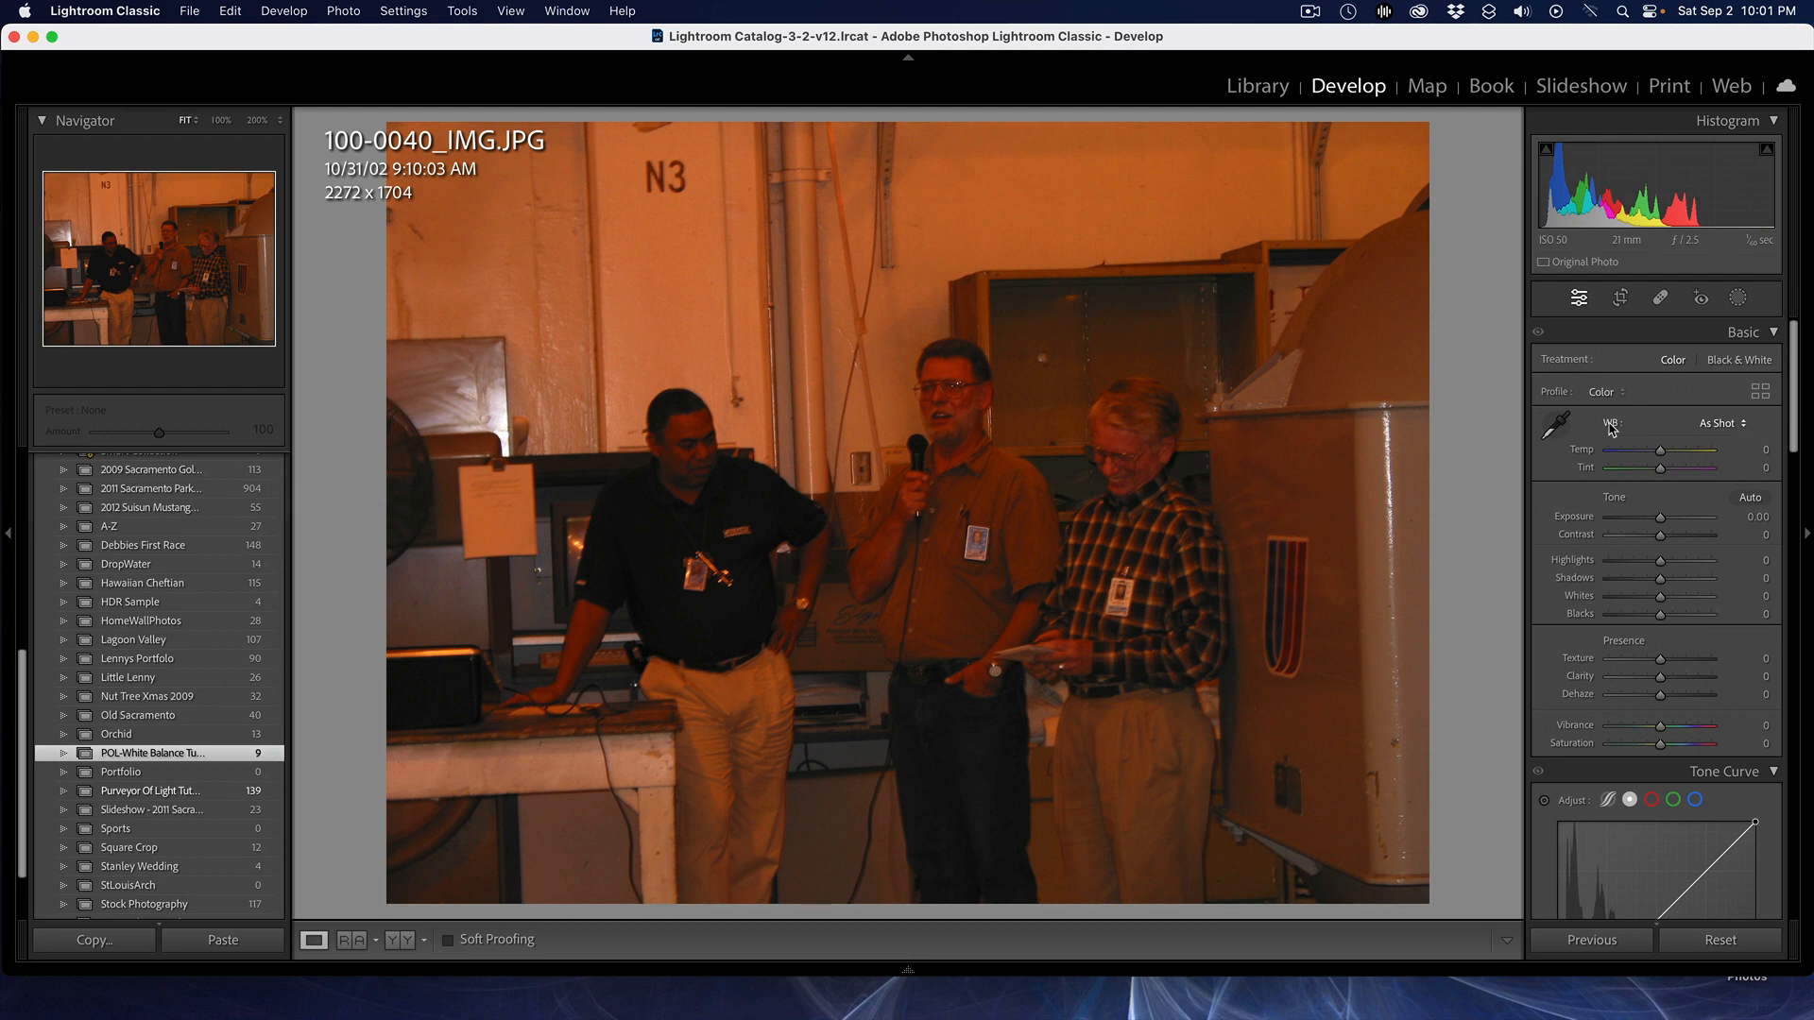
Try the Auto white balance preset on 100-0040_IMG.JPG, and reset the photo's adjustments
click(1735, 425)
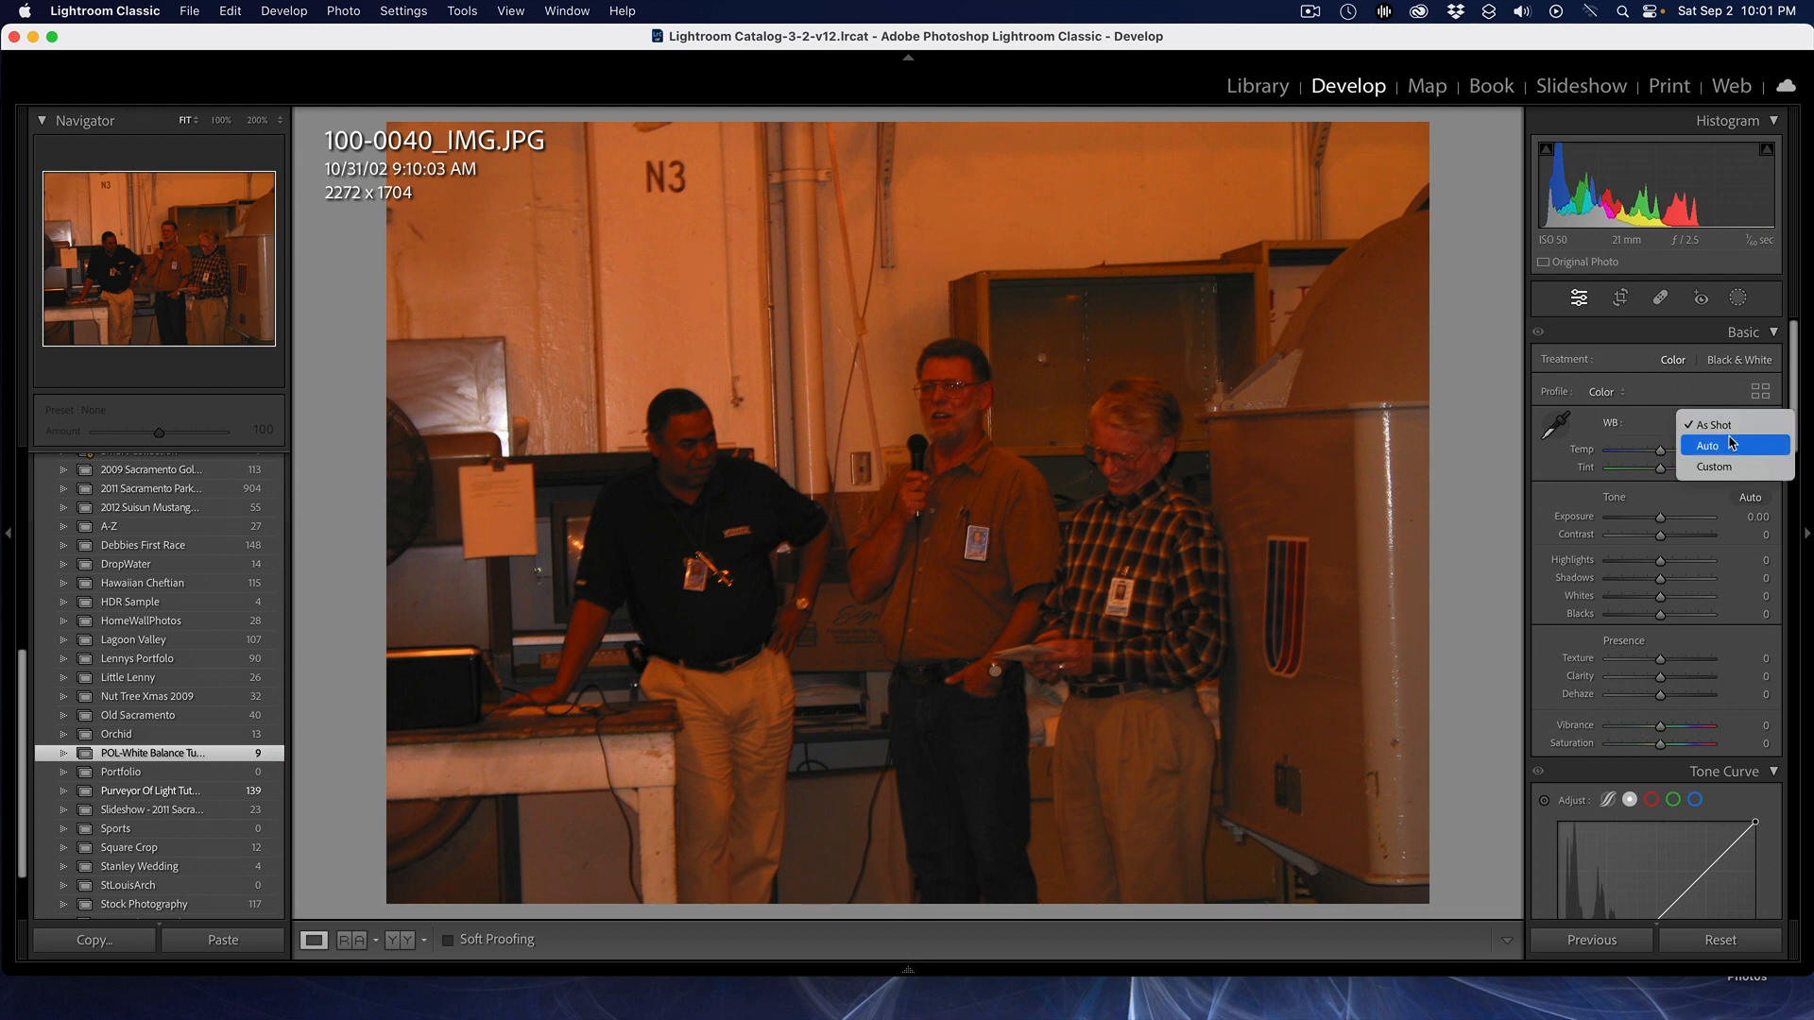
click(1732, 445)
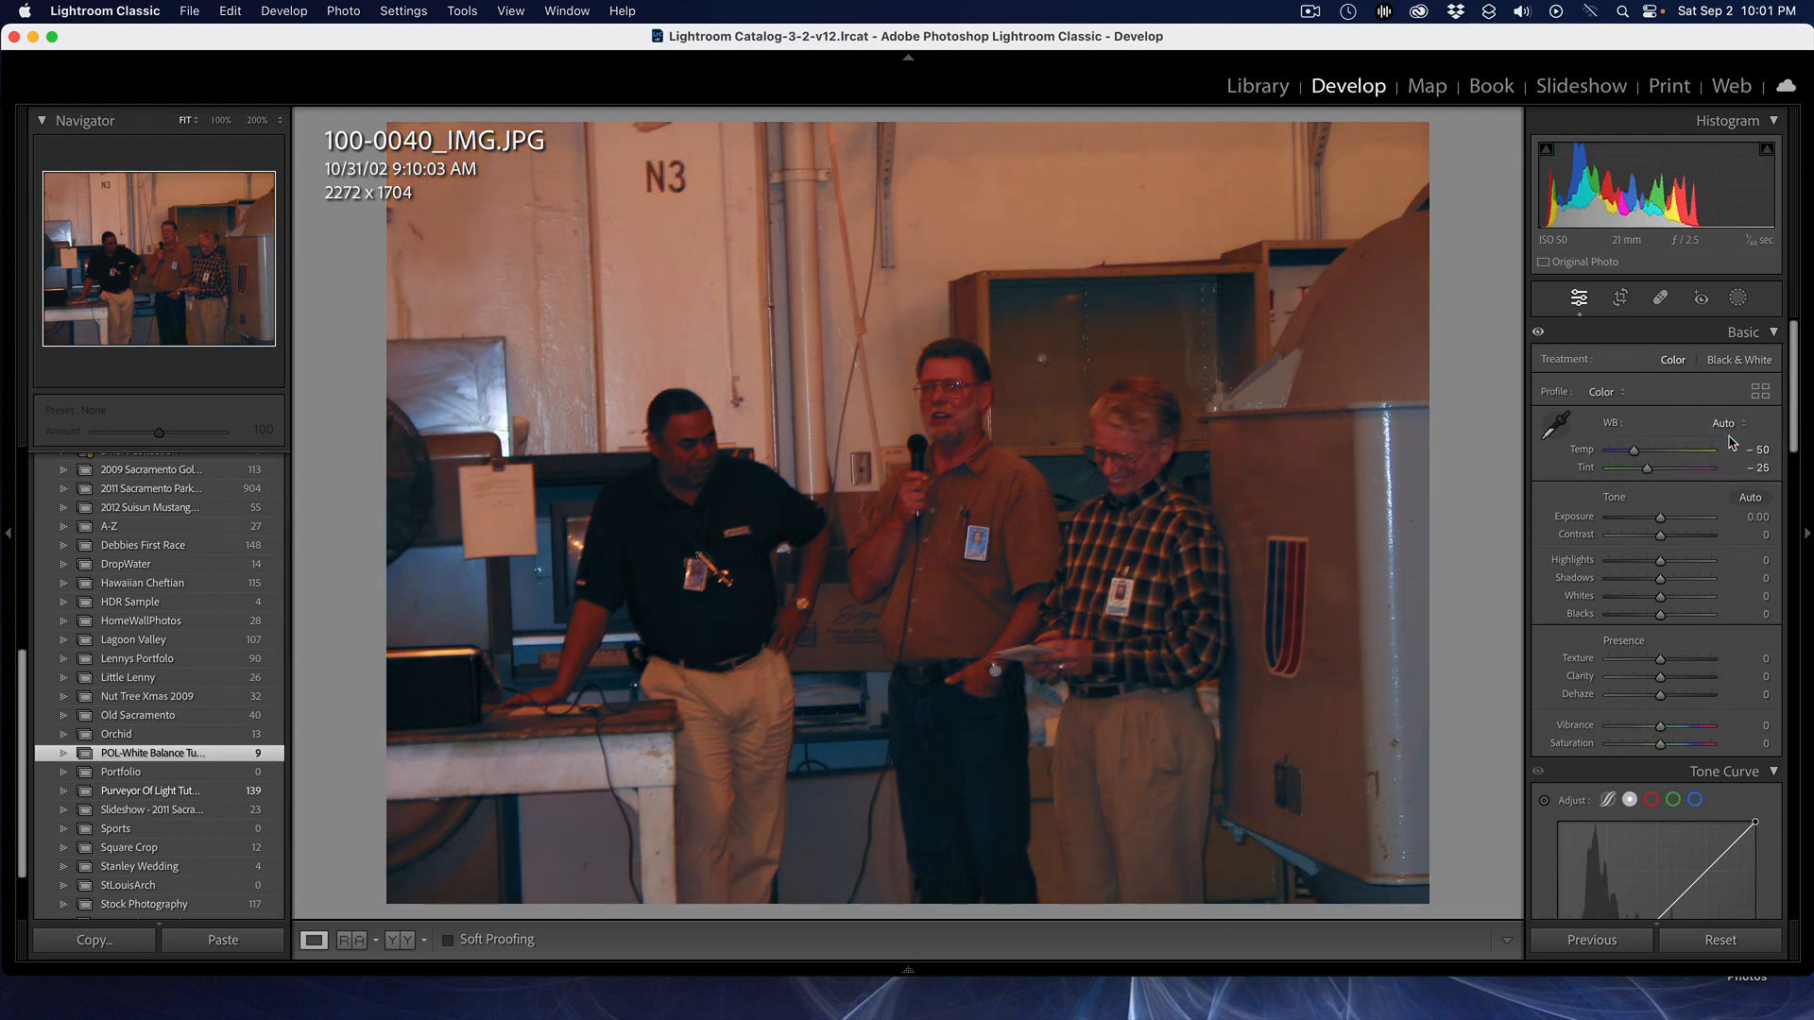
click(1723, 424)
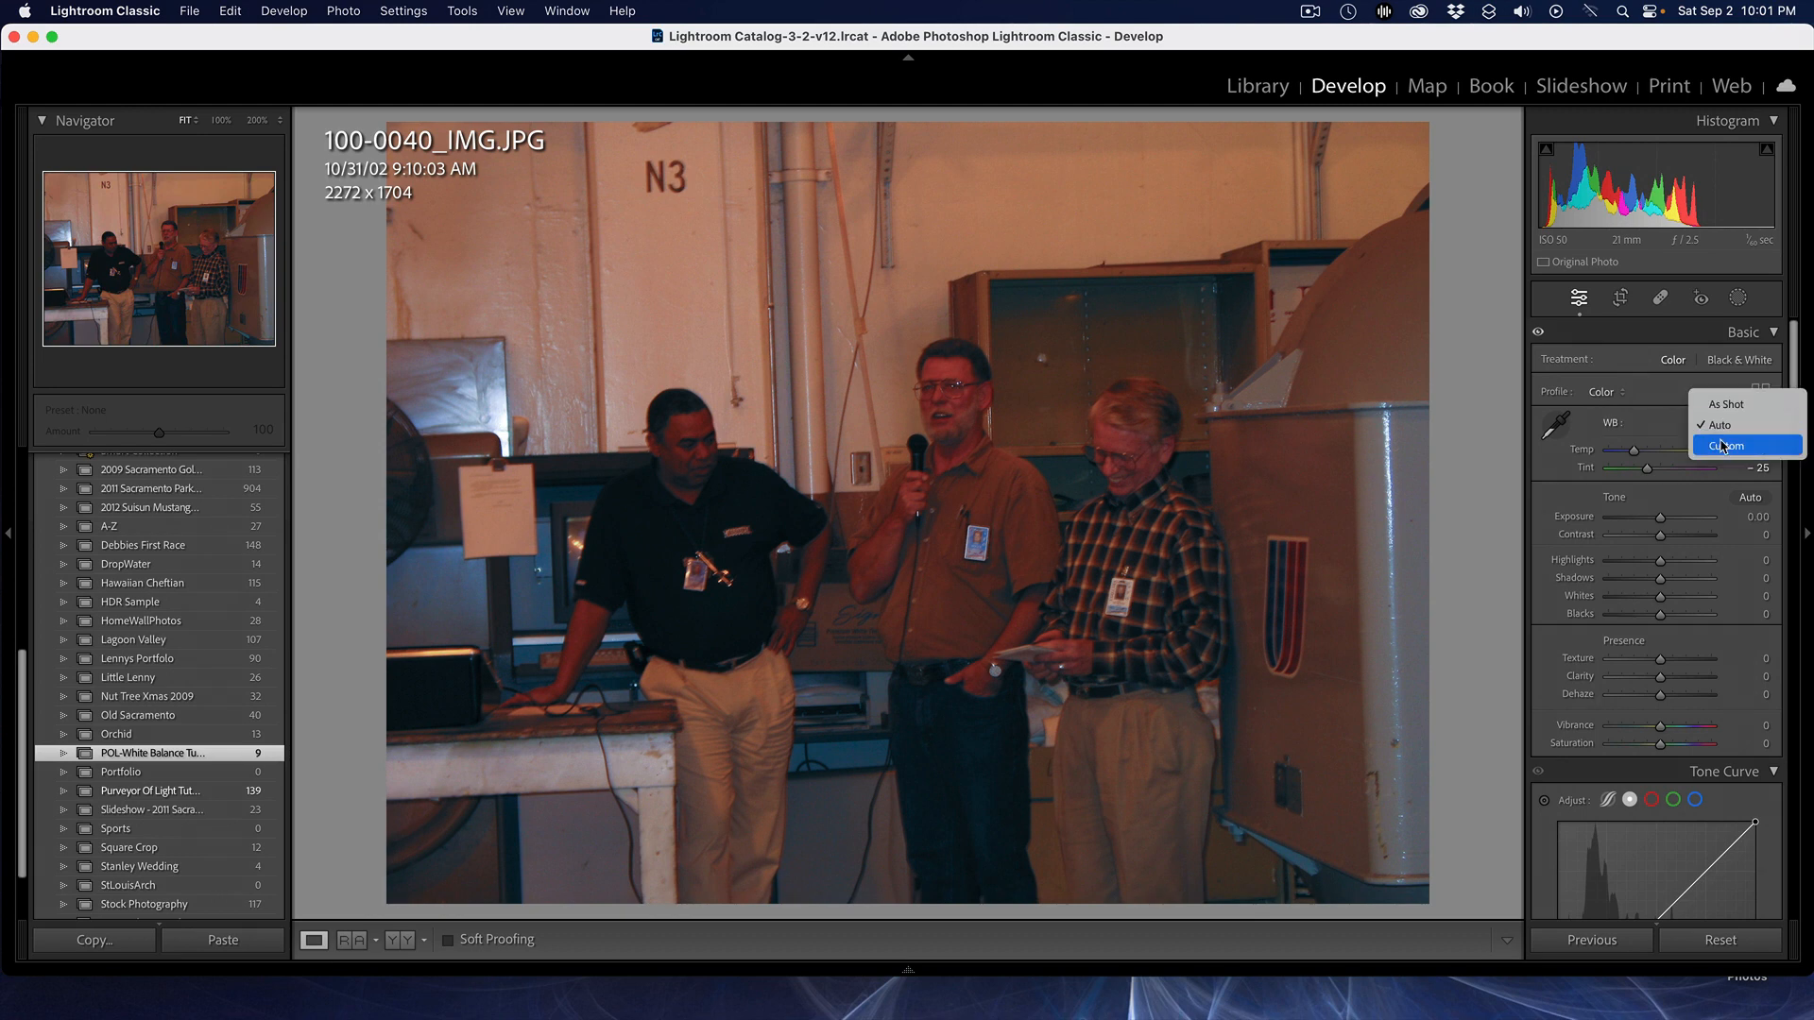
click(1672, 412)
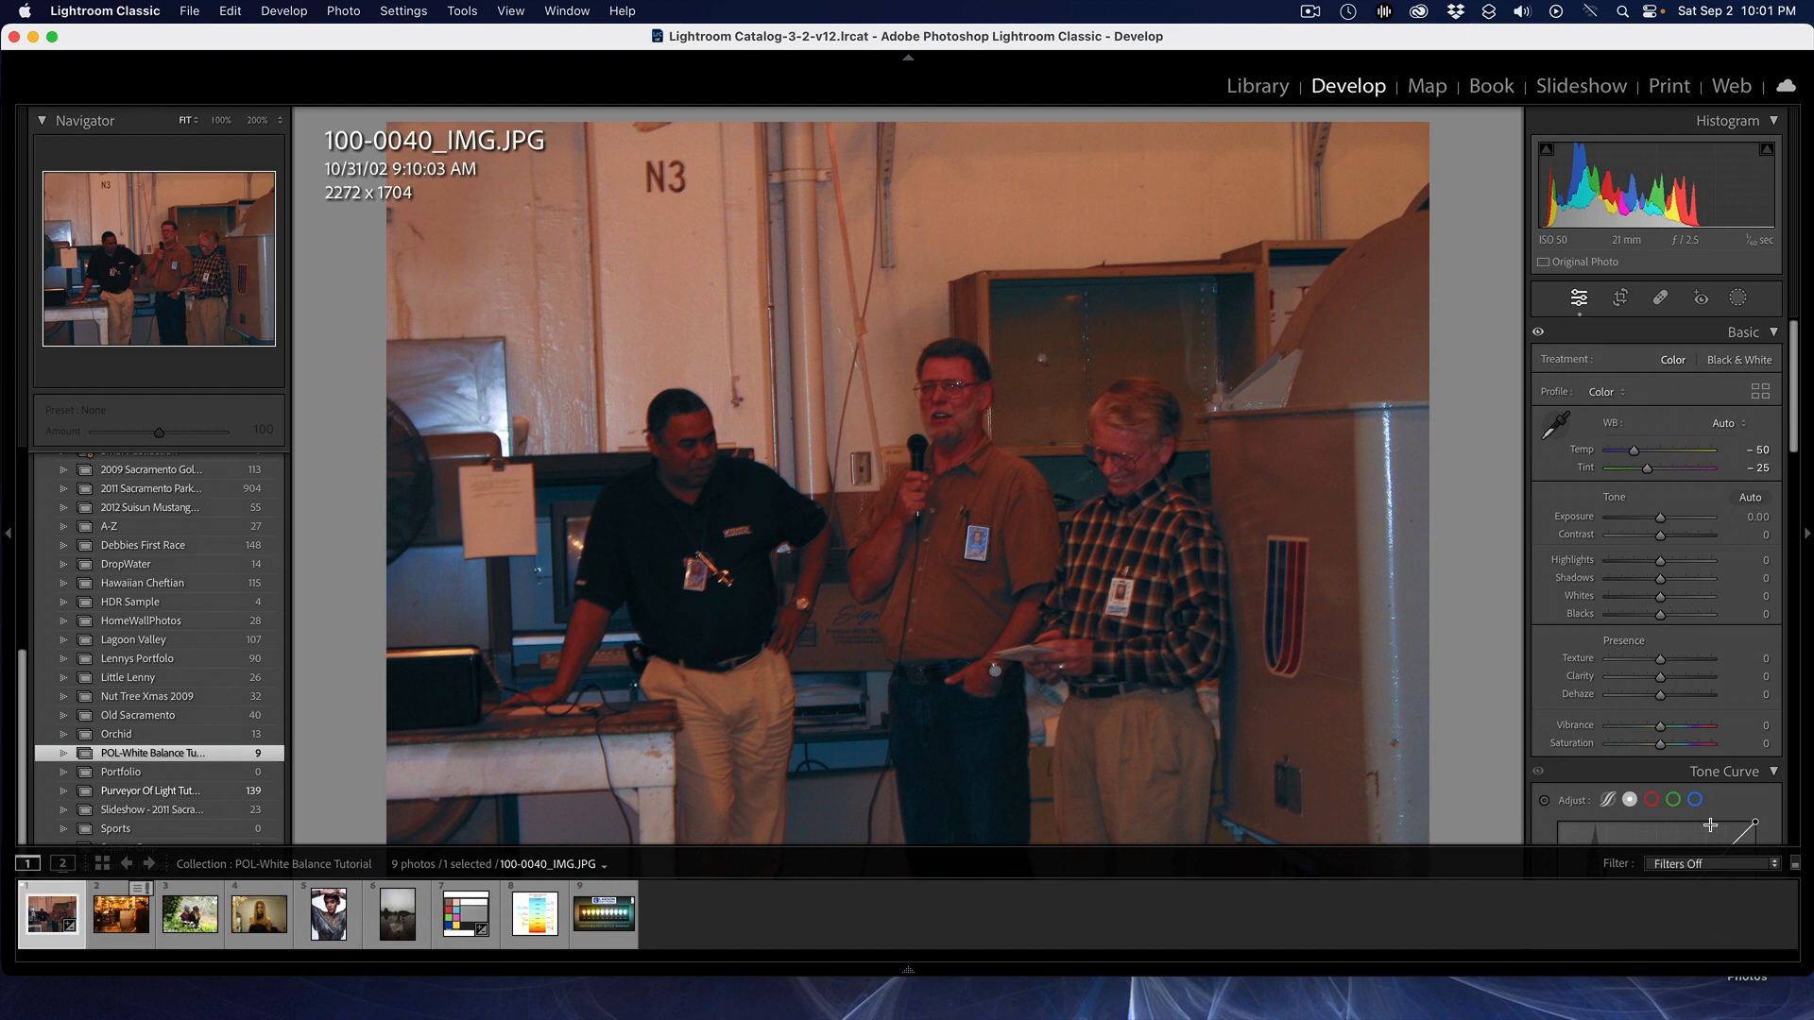
click(1719, 946)
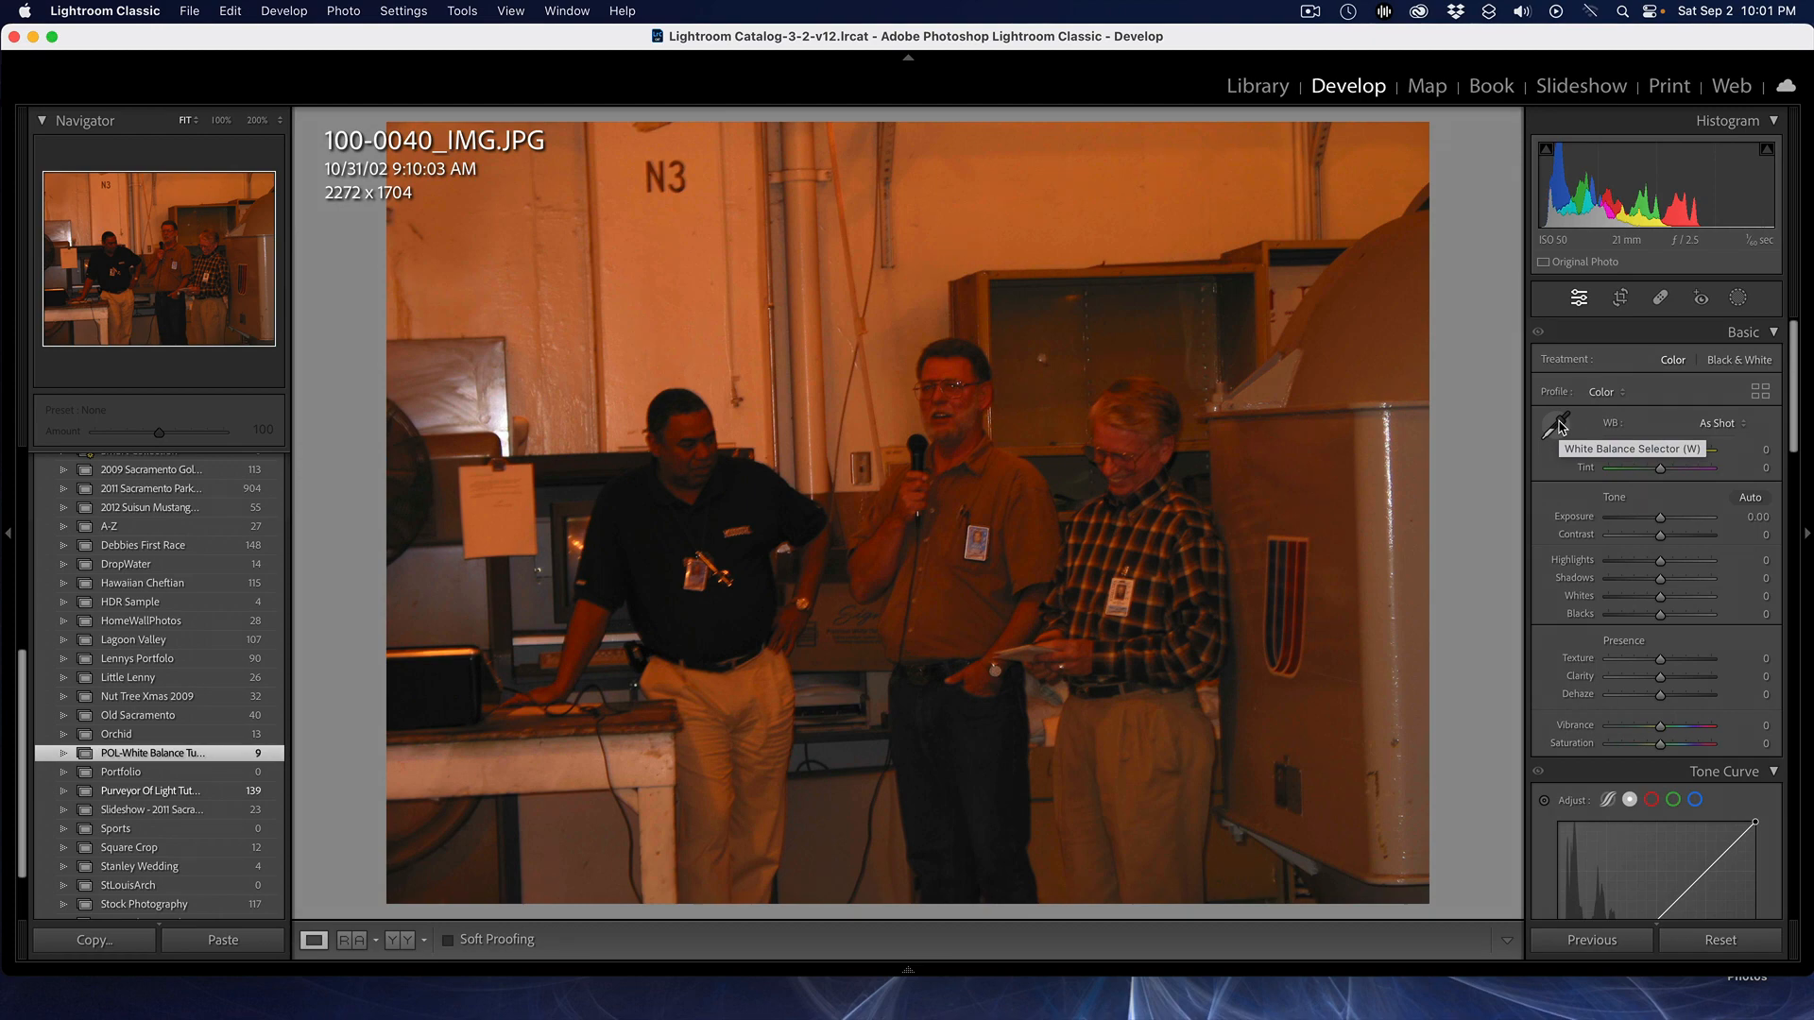
Open the Kodak gray card image in the Develop module and activate the White Balance Selector
click(1254, 93)
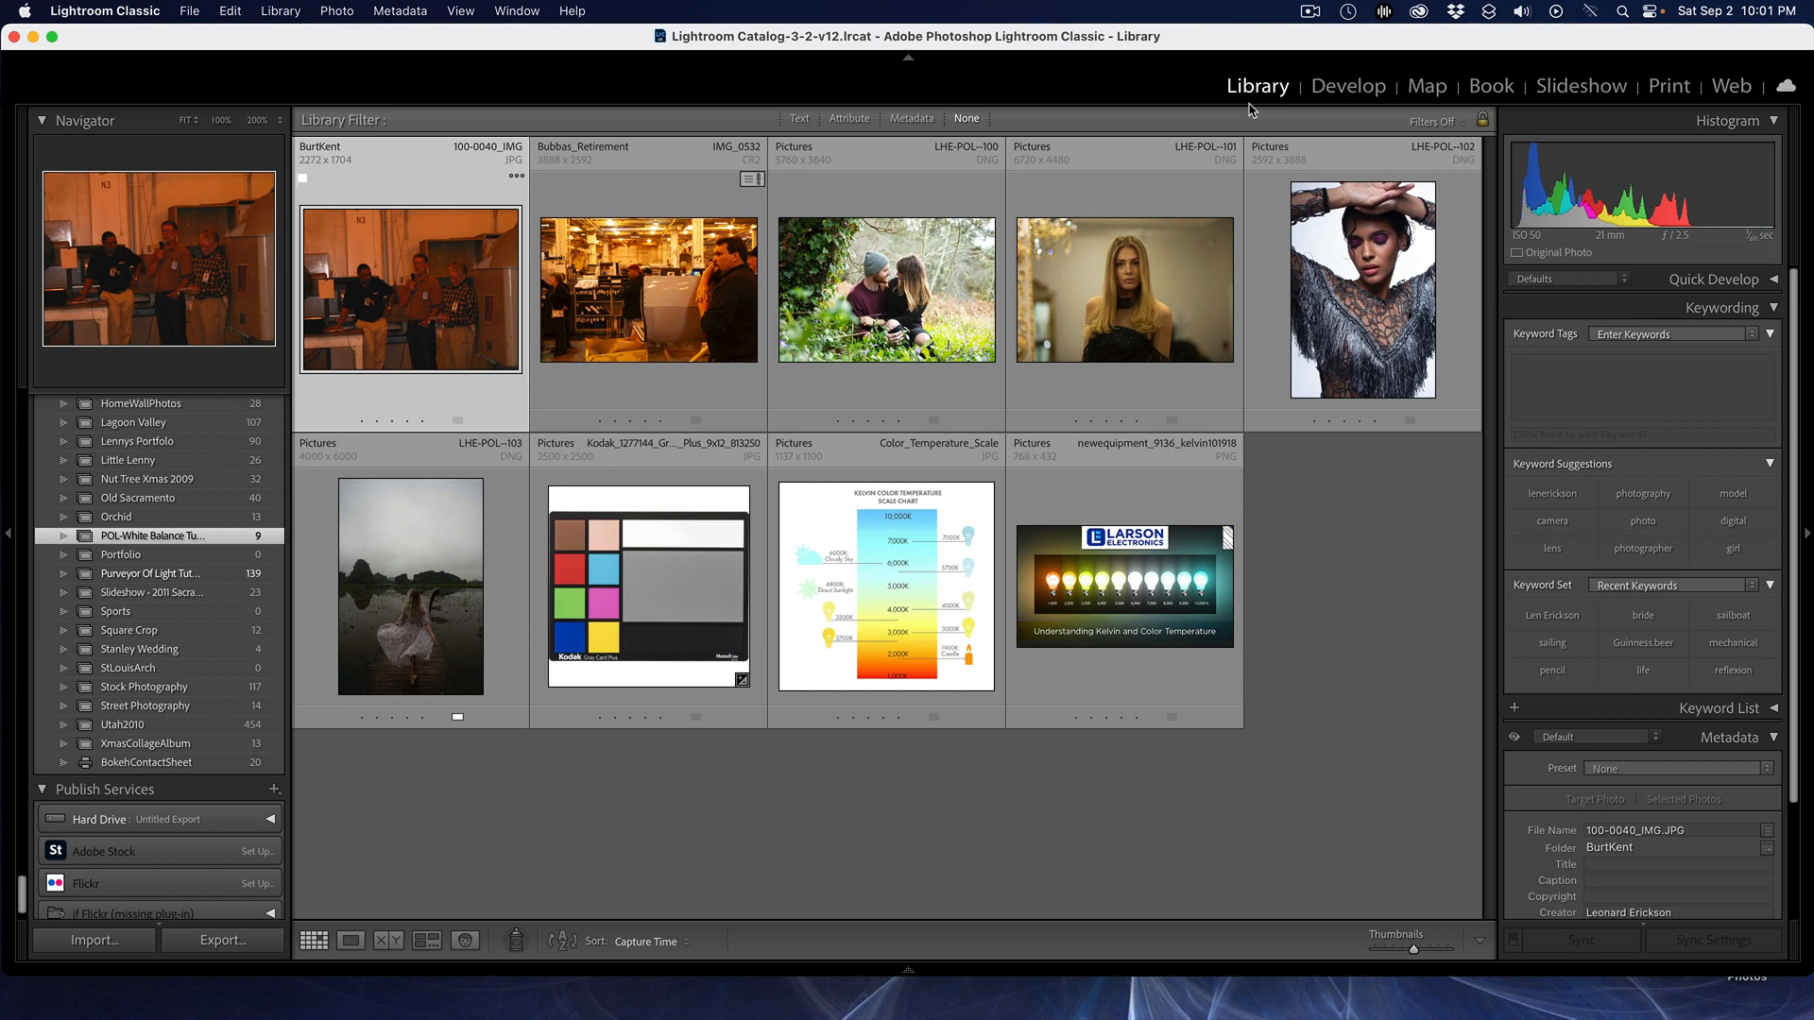
double_click(654, 577)
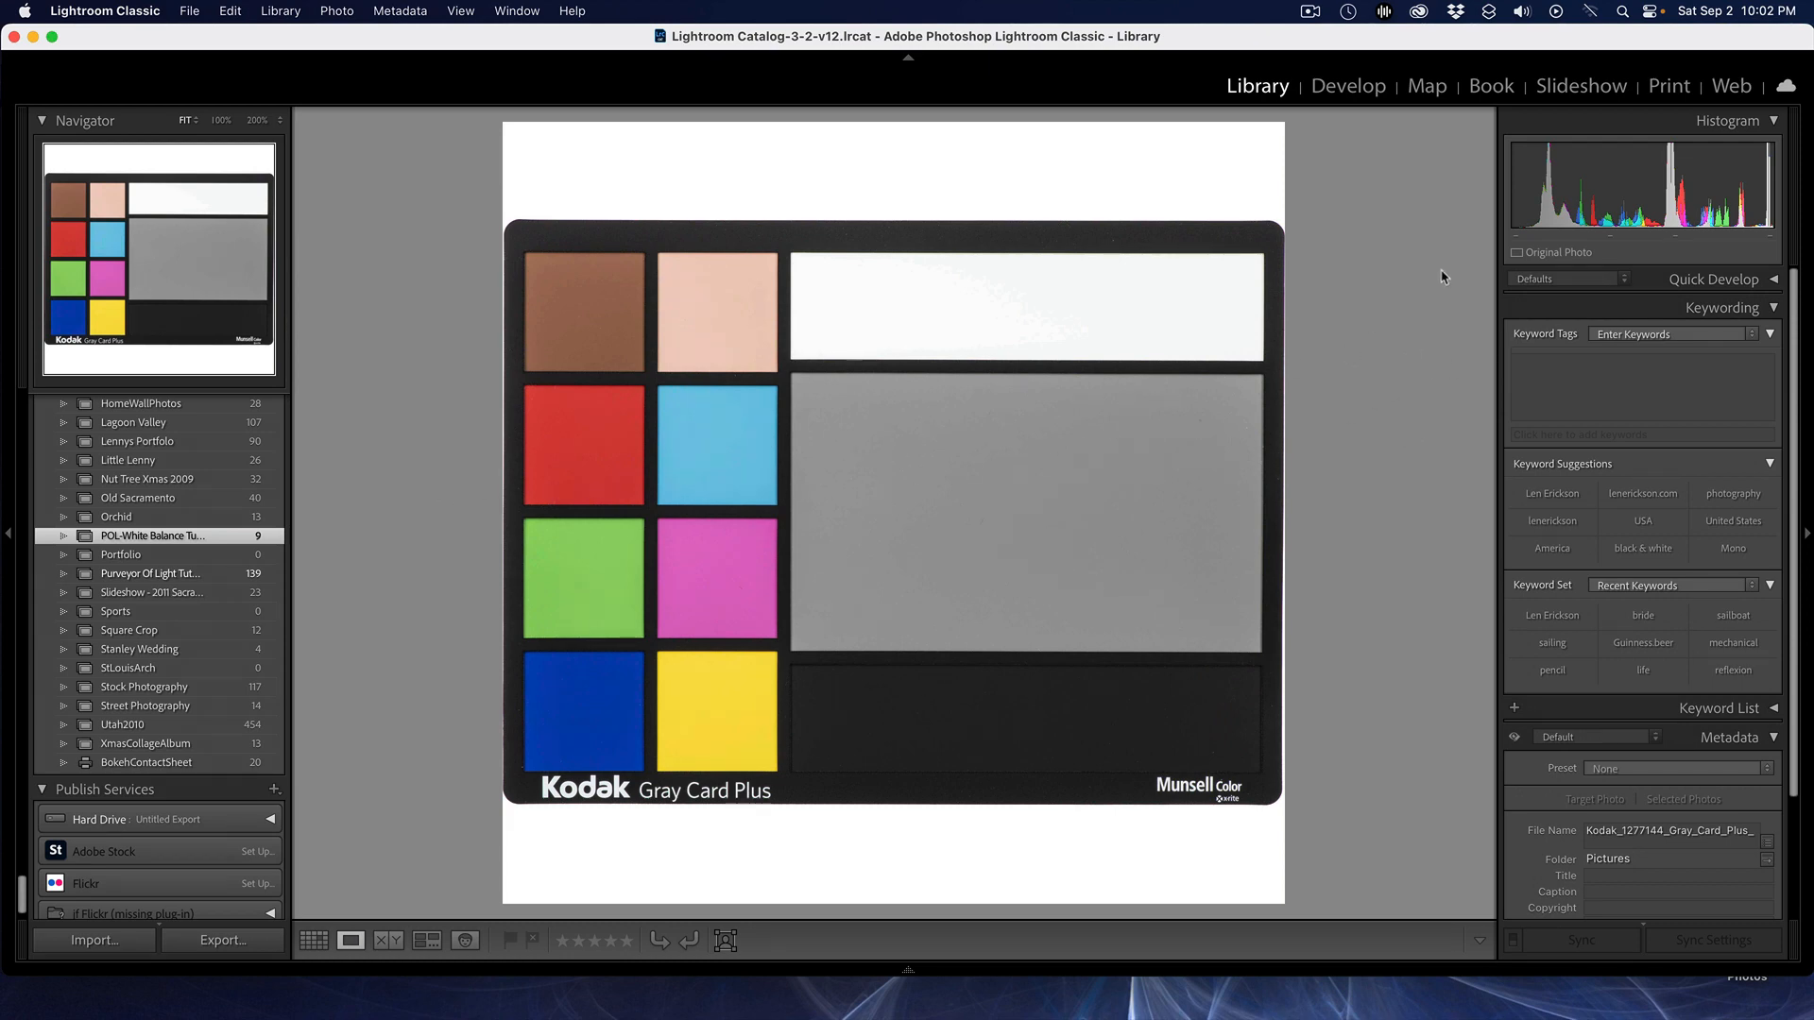
click(1349, 86)
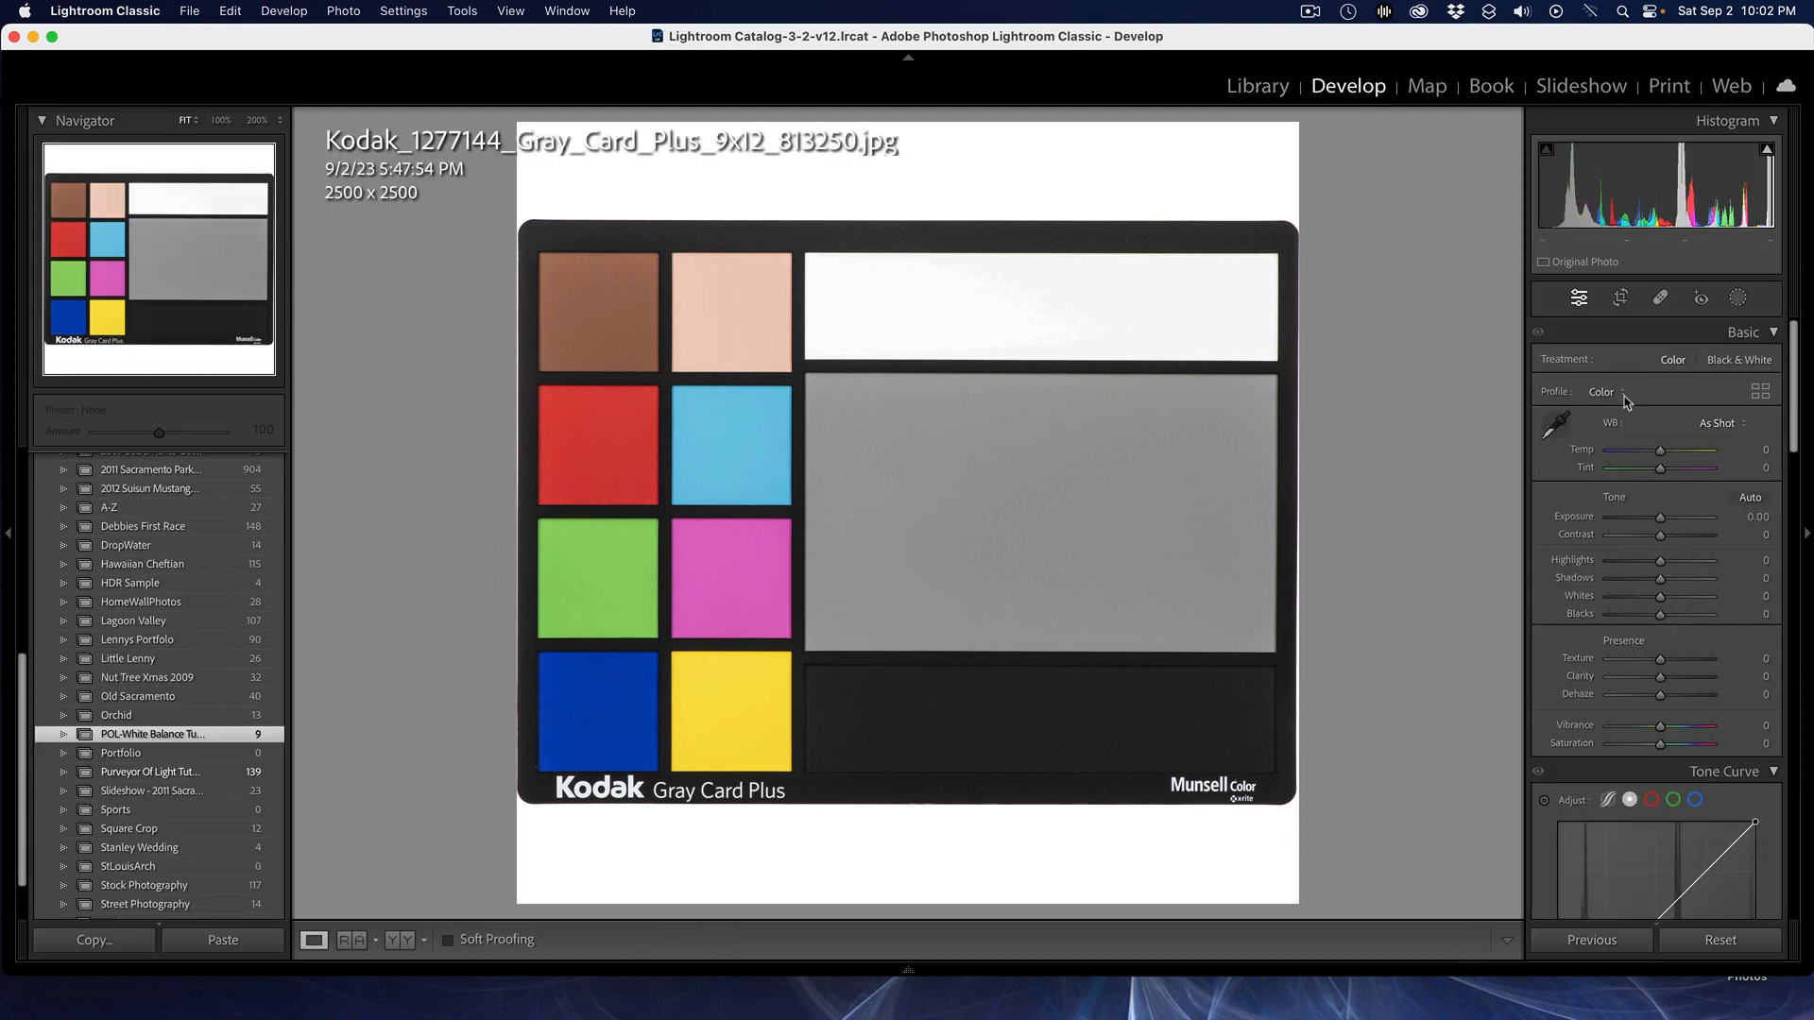
click(1554, 425)
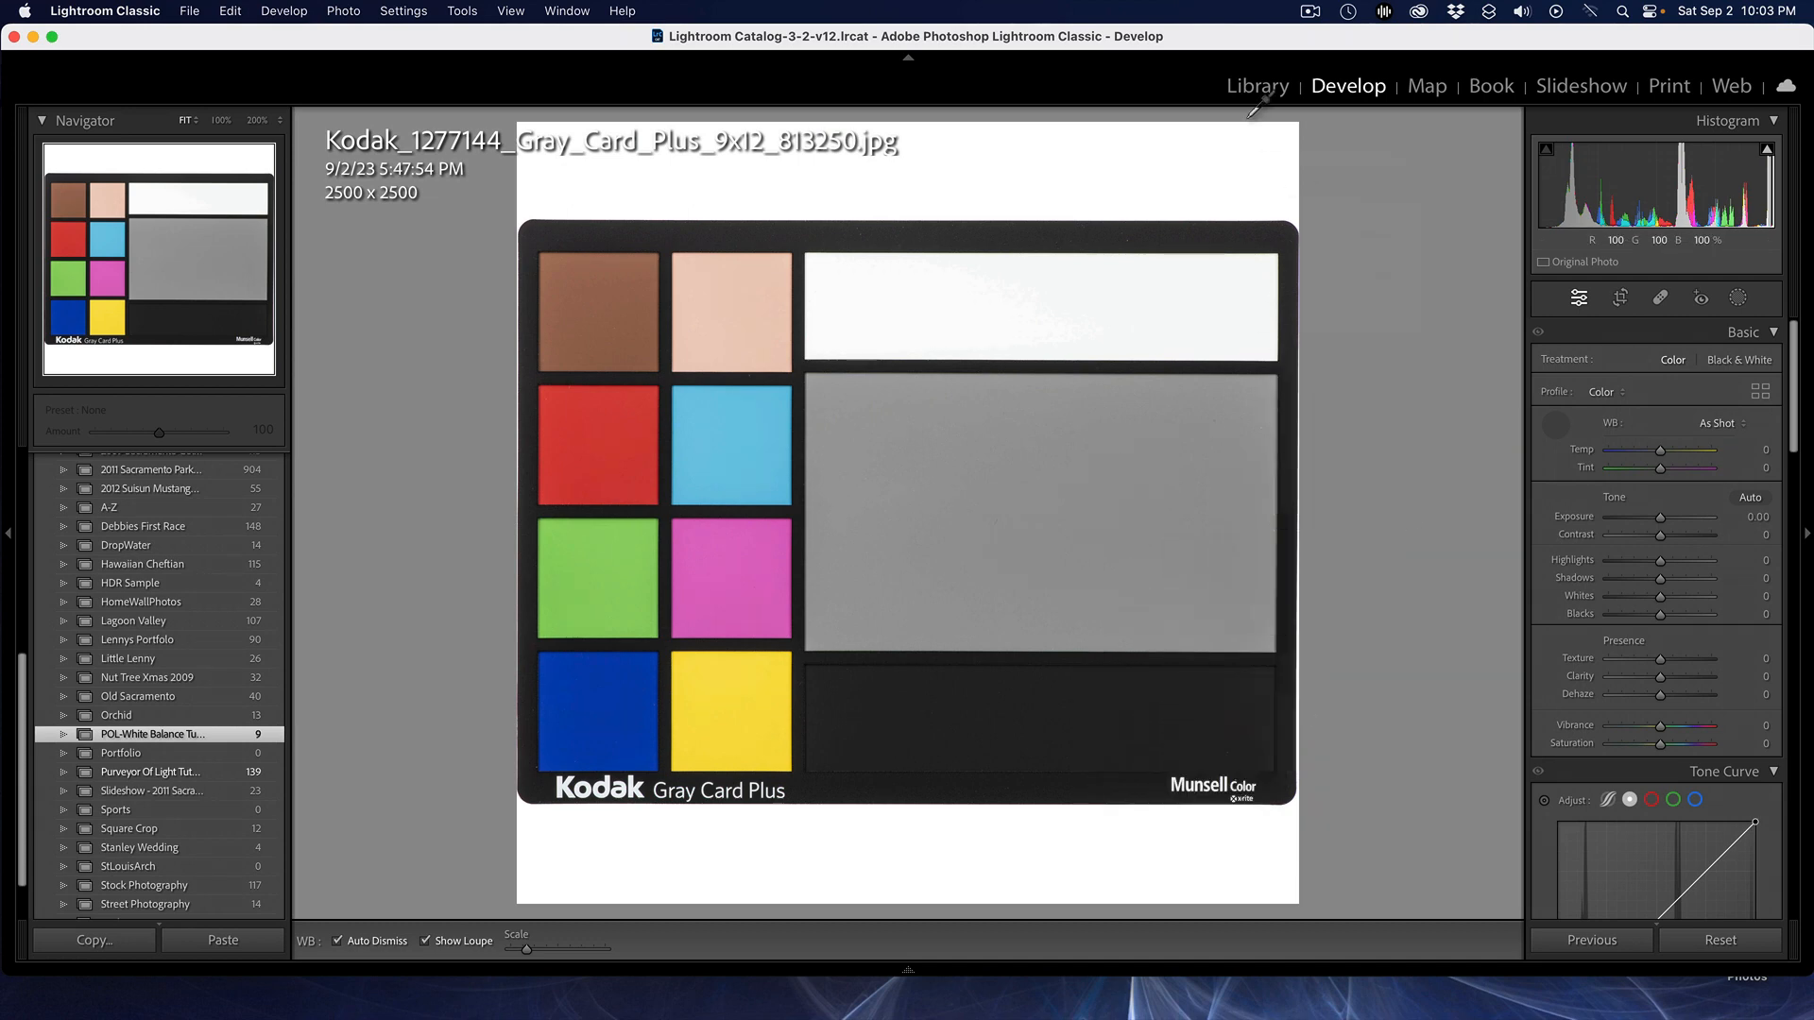
Reopen 100-0040_IMG.JPG in Develop and sample its white balance from the large metal container, then from the pale wall panel
click(1257, 87)
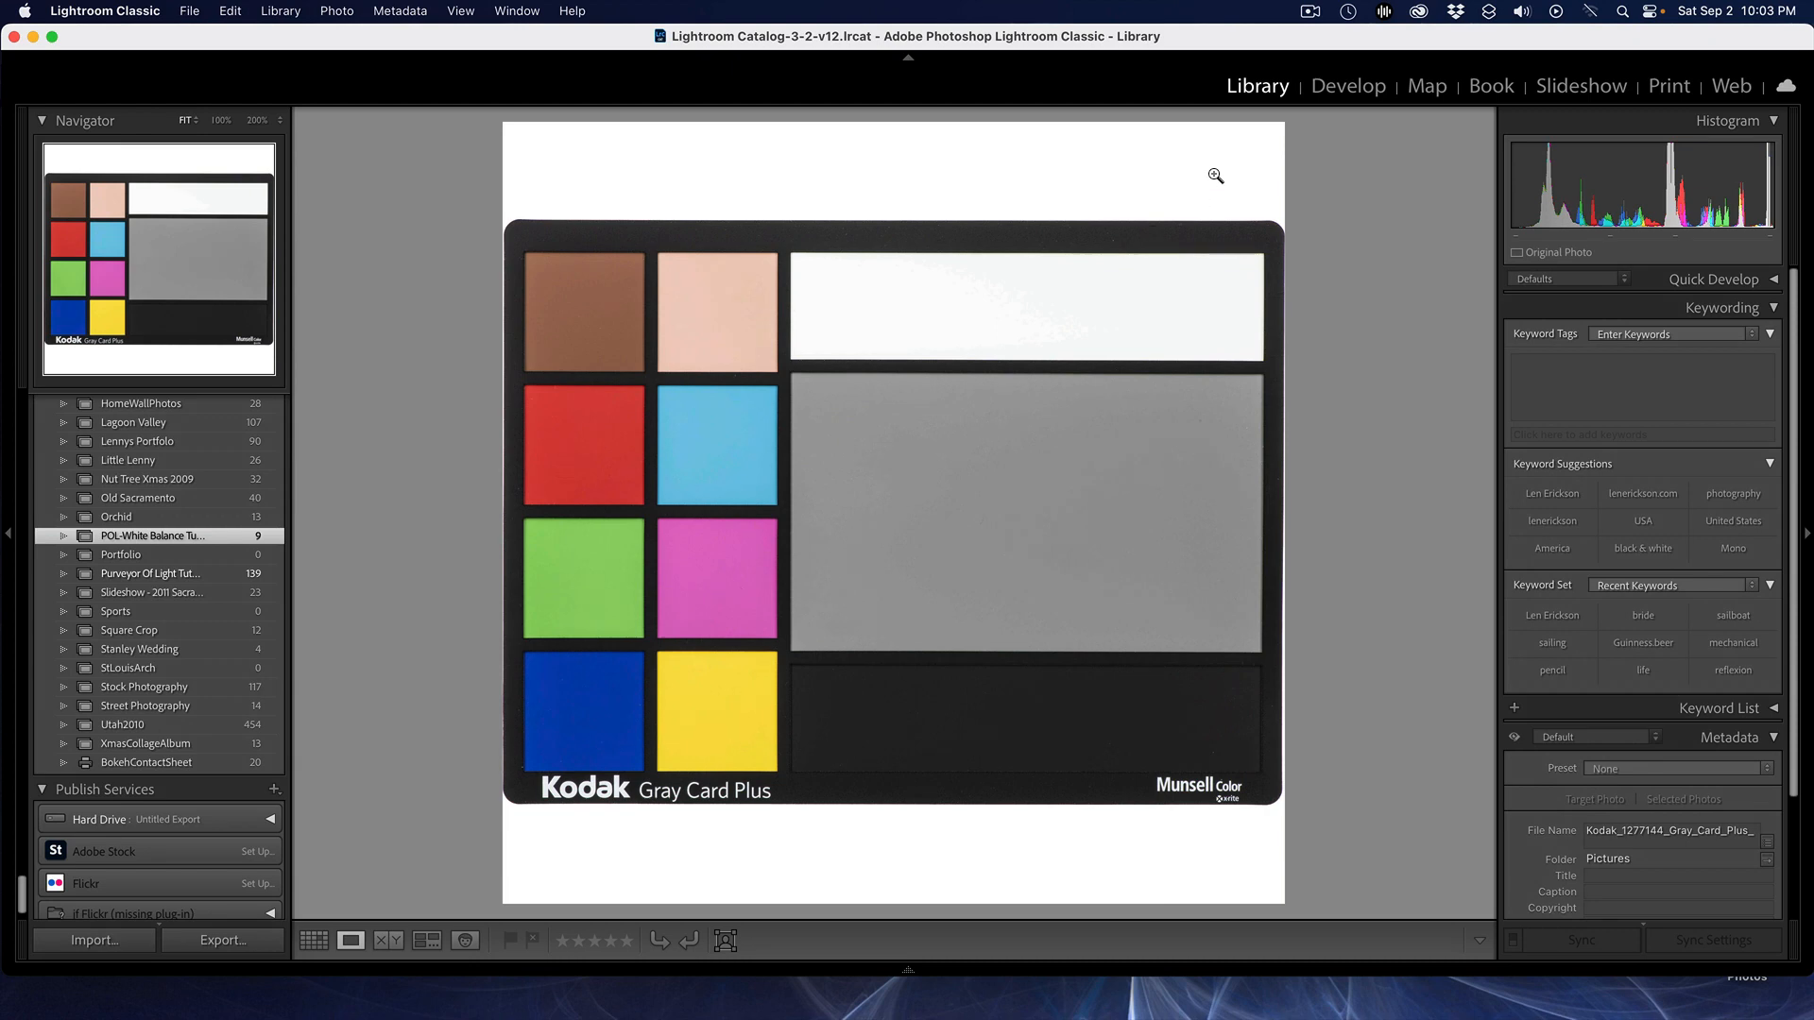
key(g)
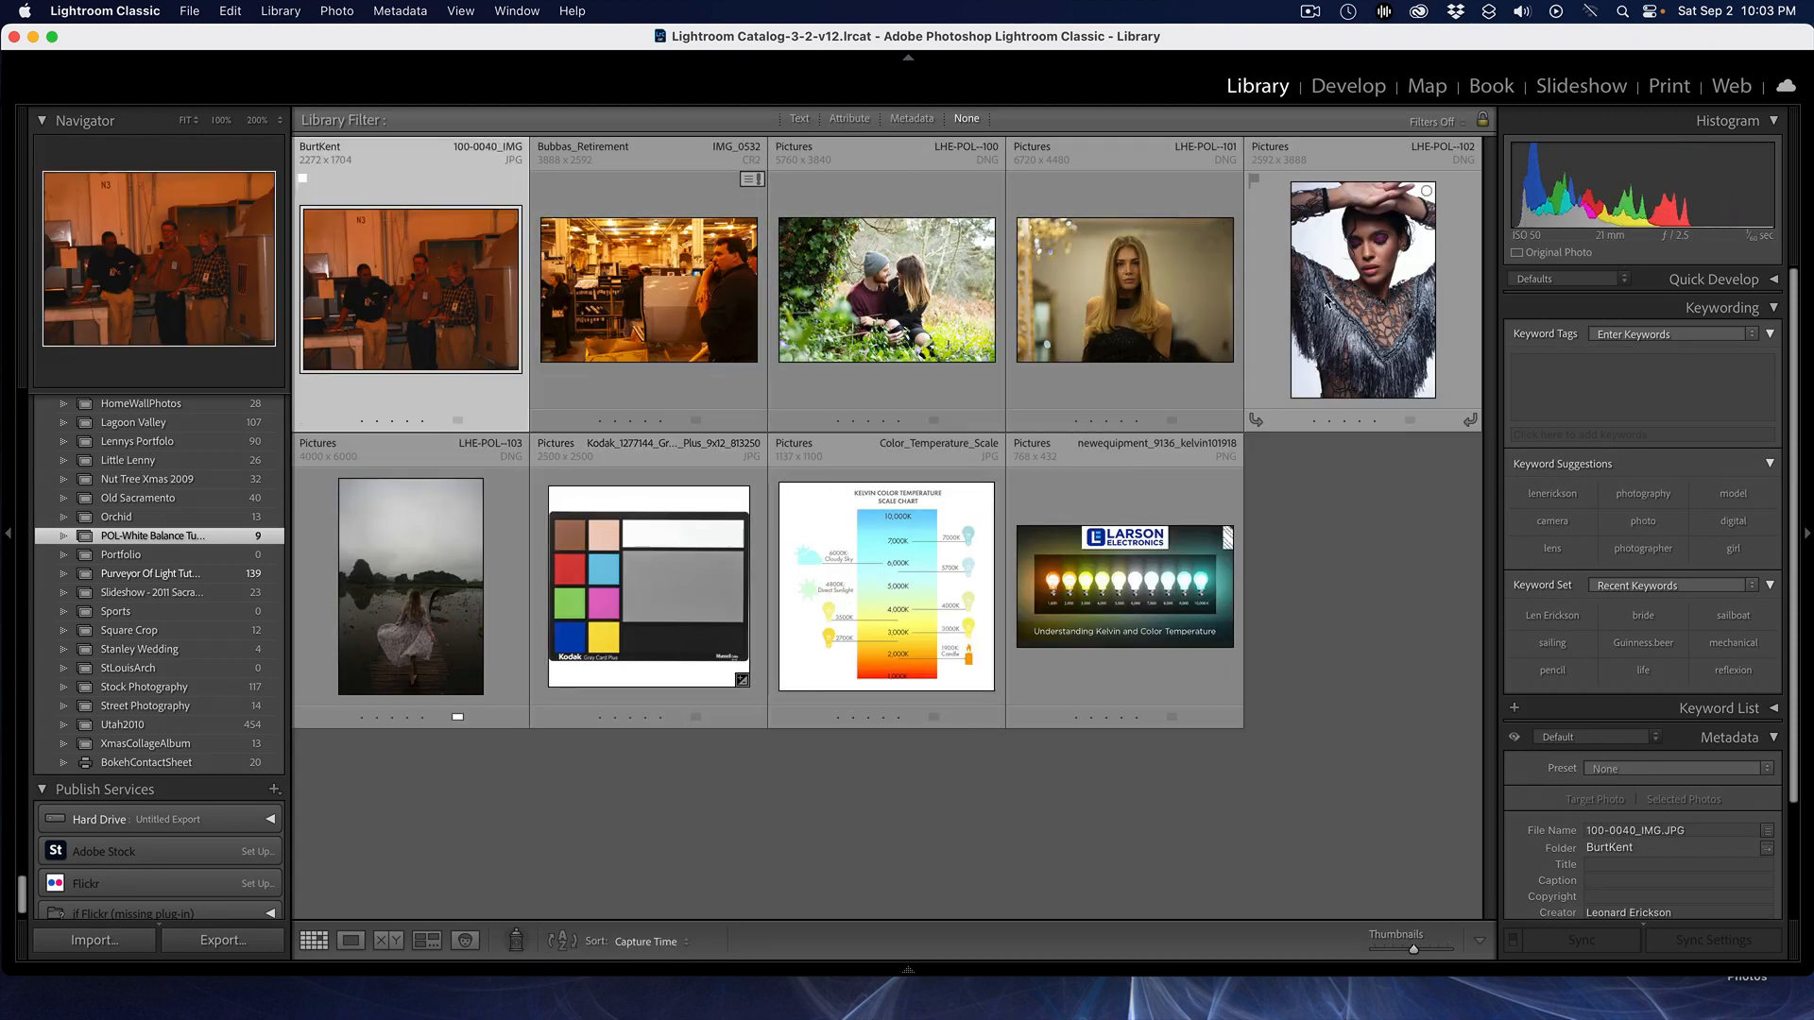
click(1351, 86)
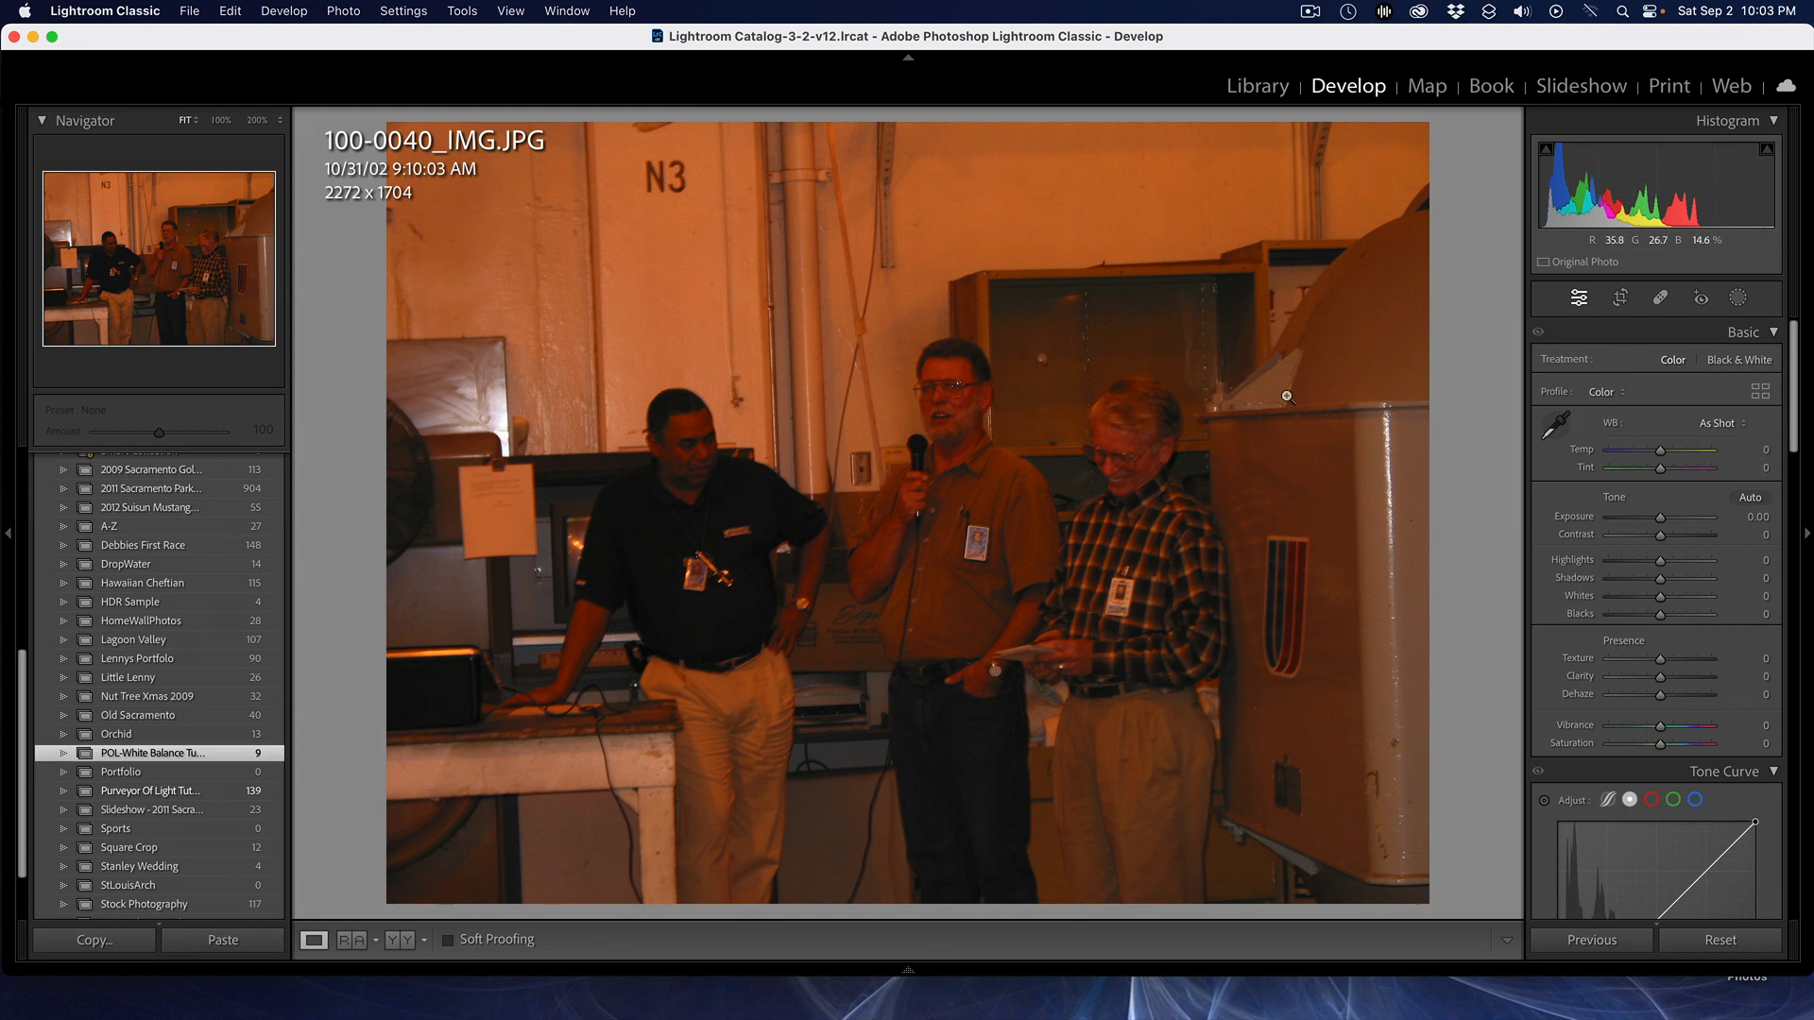
click(1555, 425)
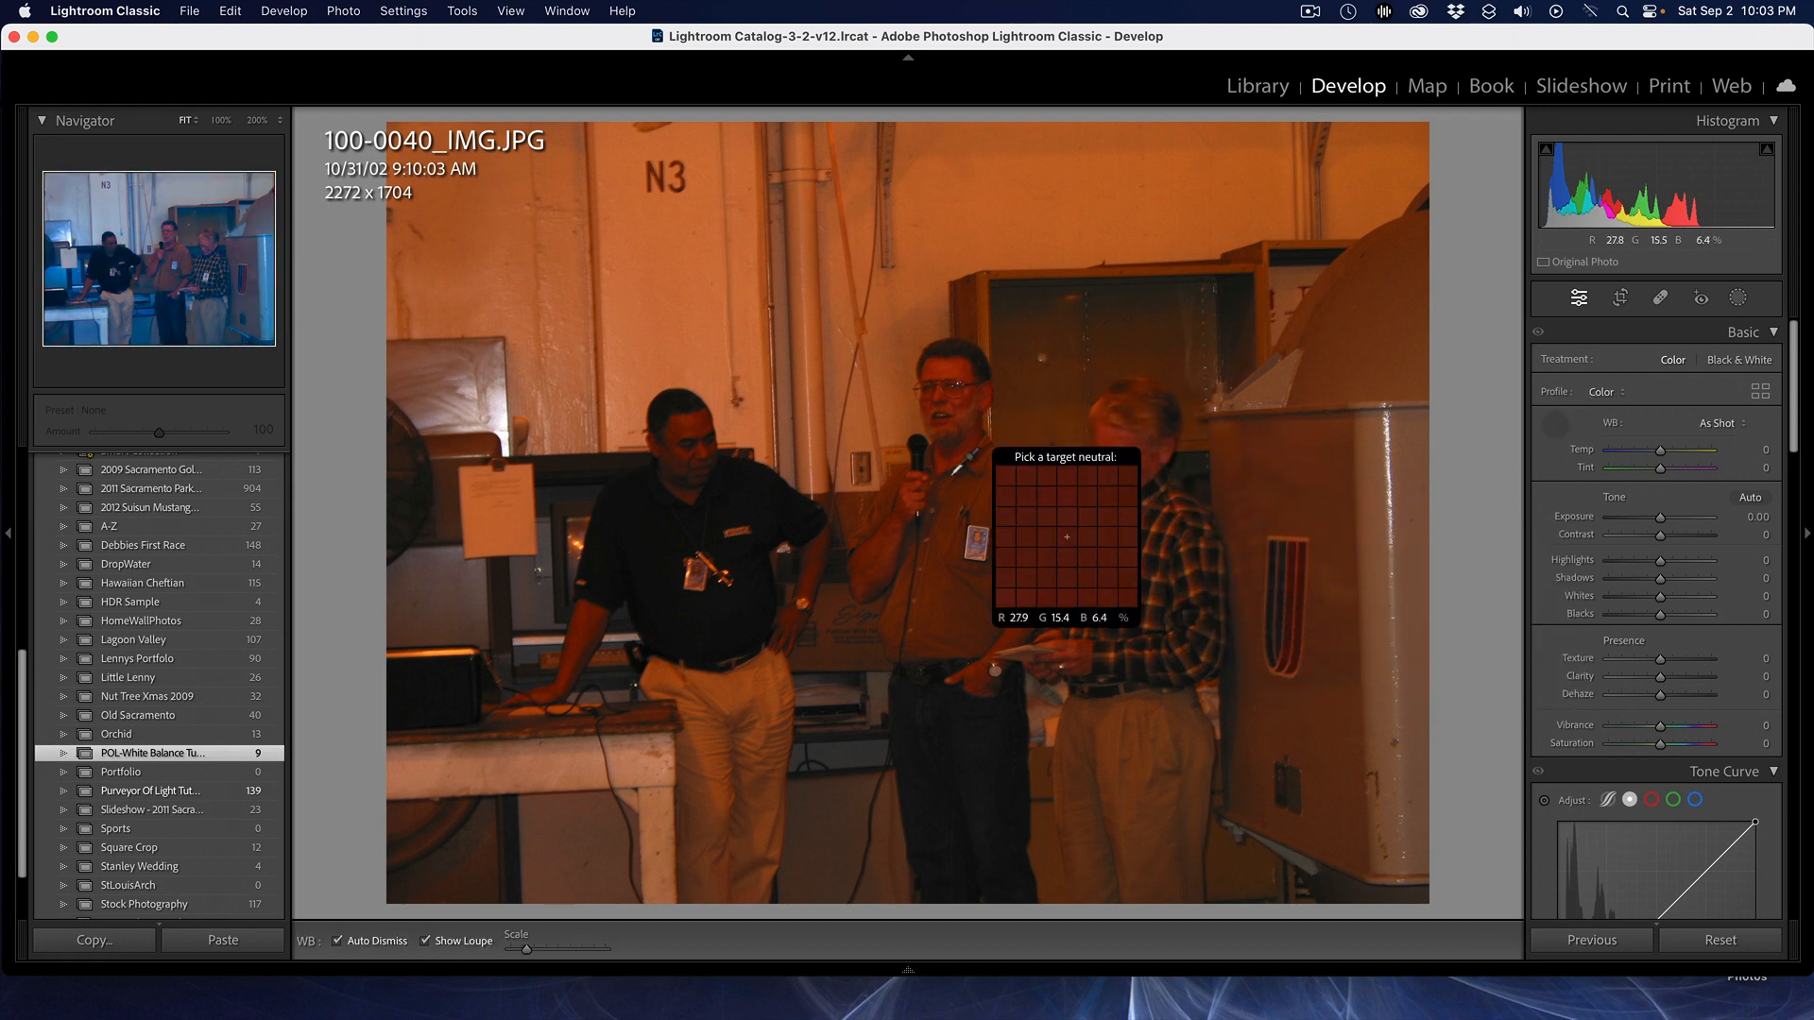
click(1387, 444)
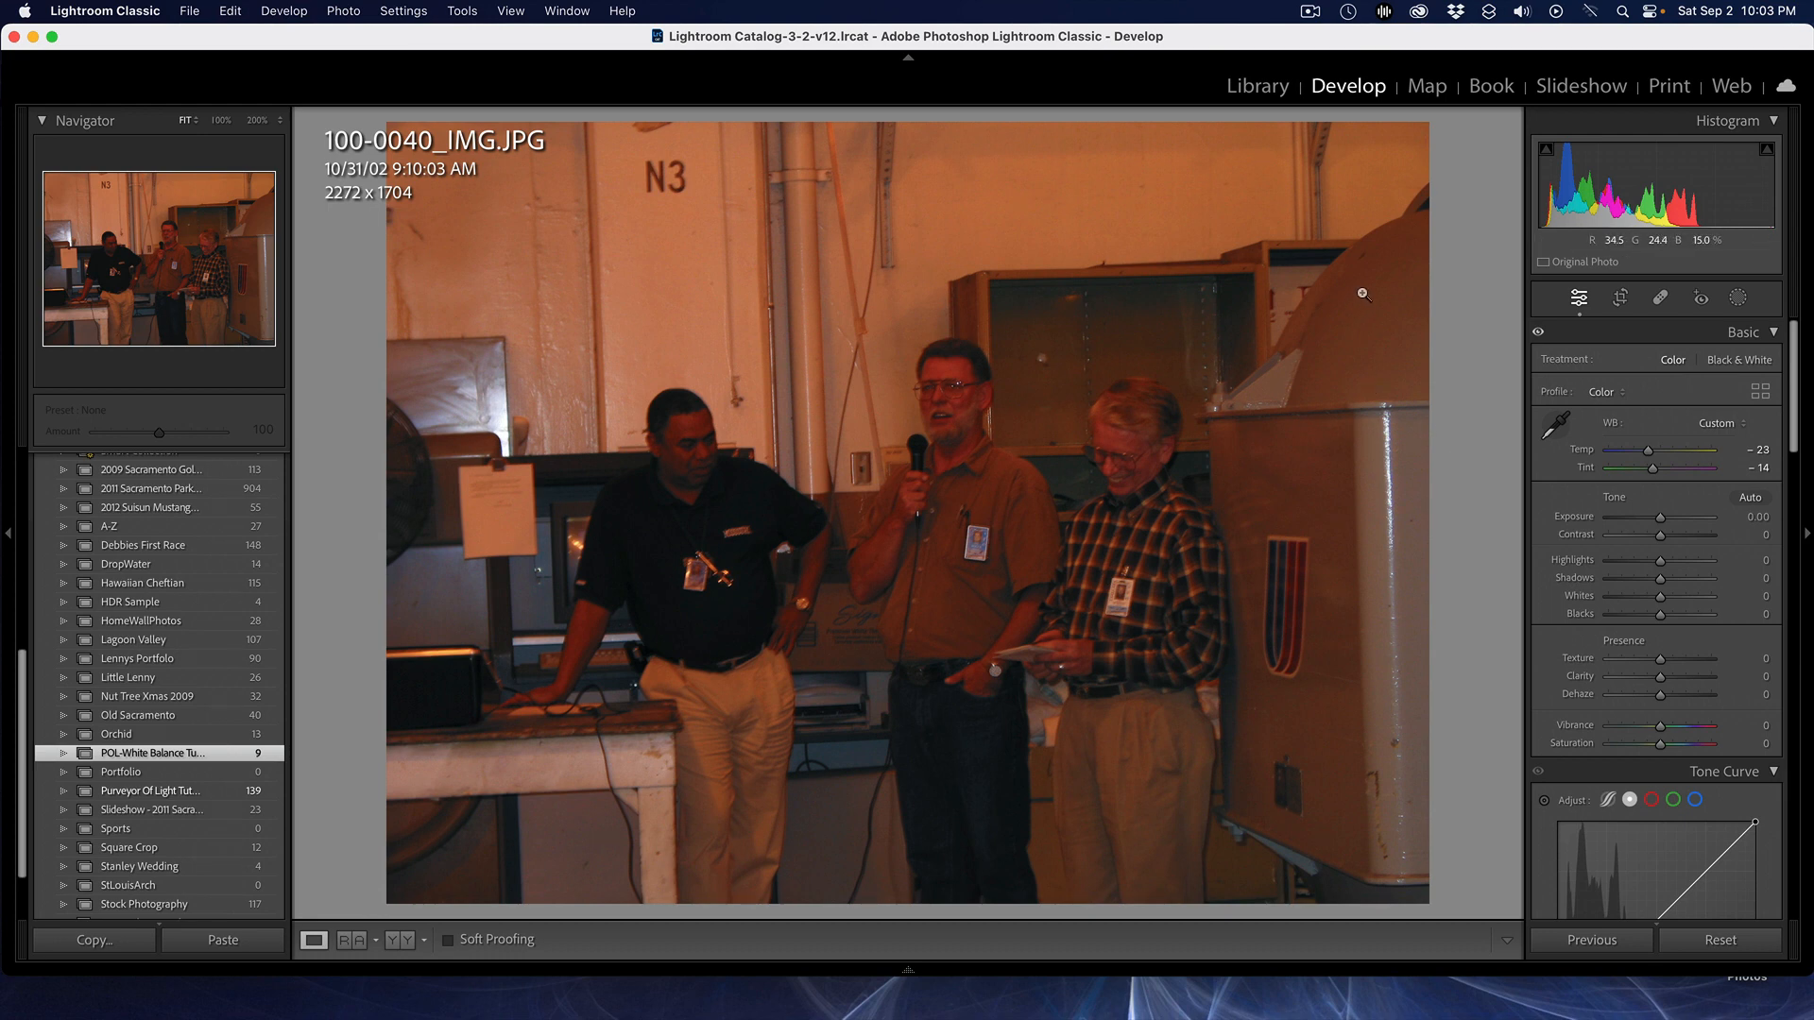
click(1557, 423)
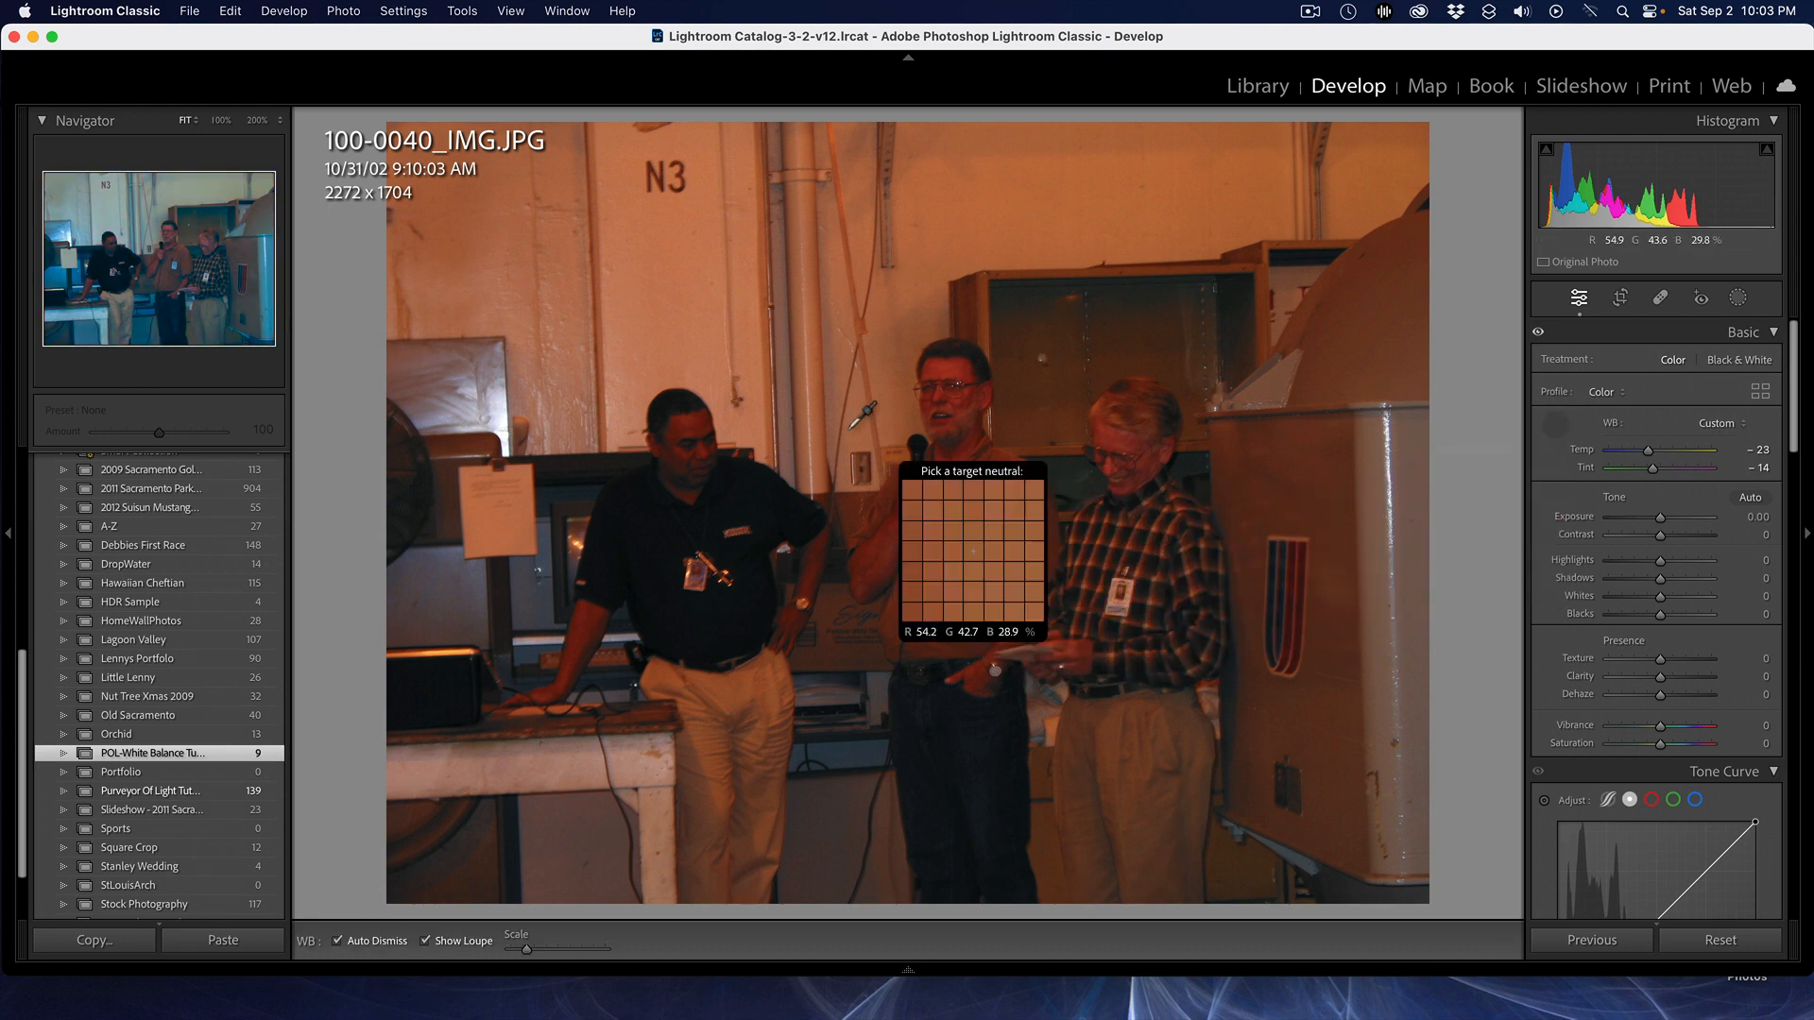
click(674, 290)
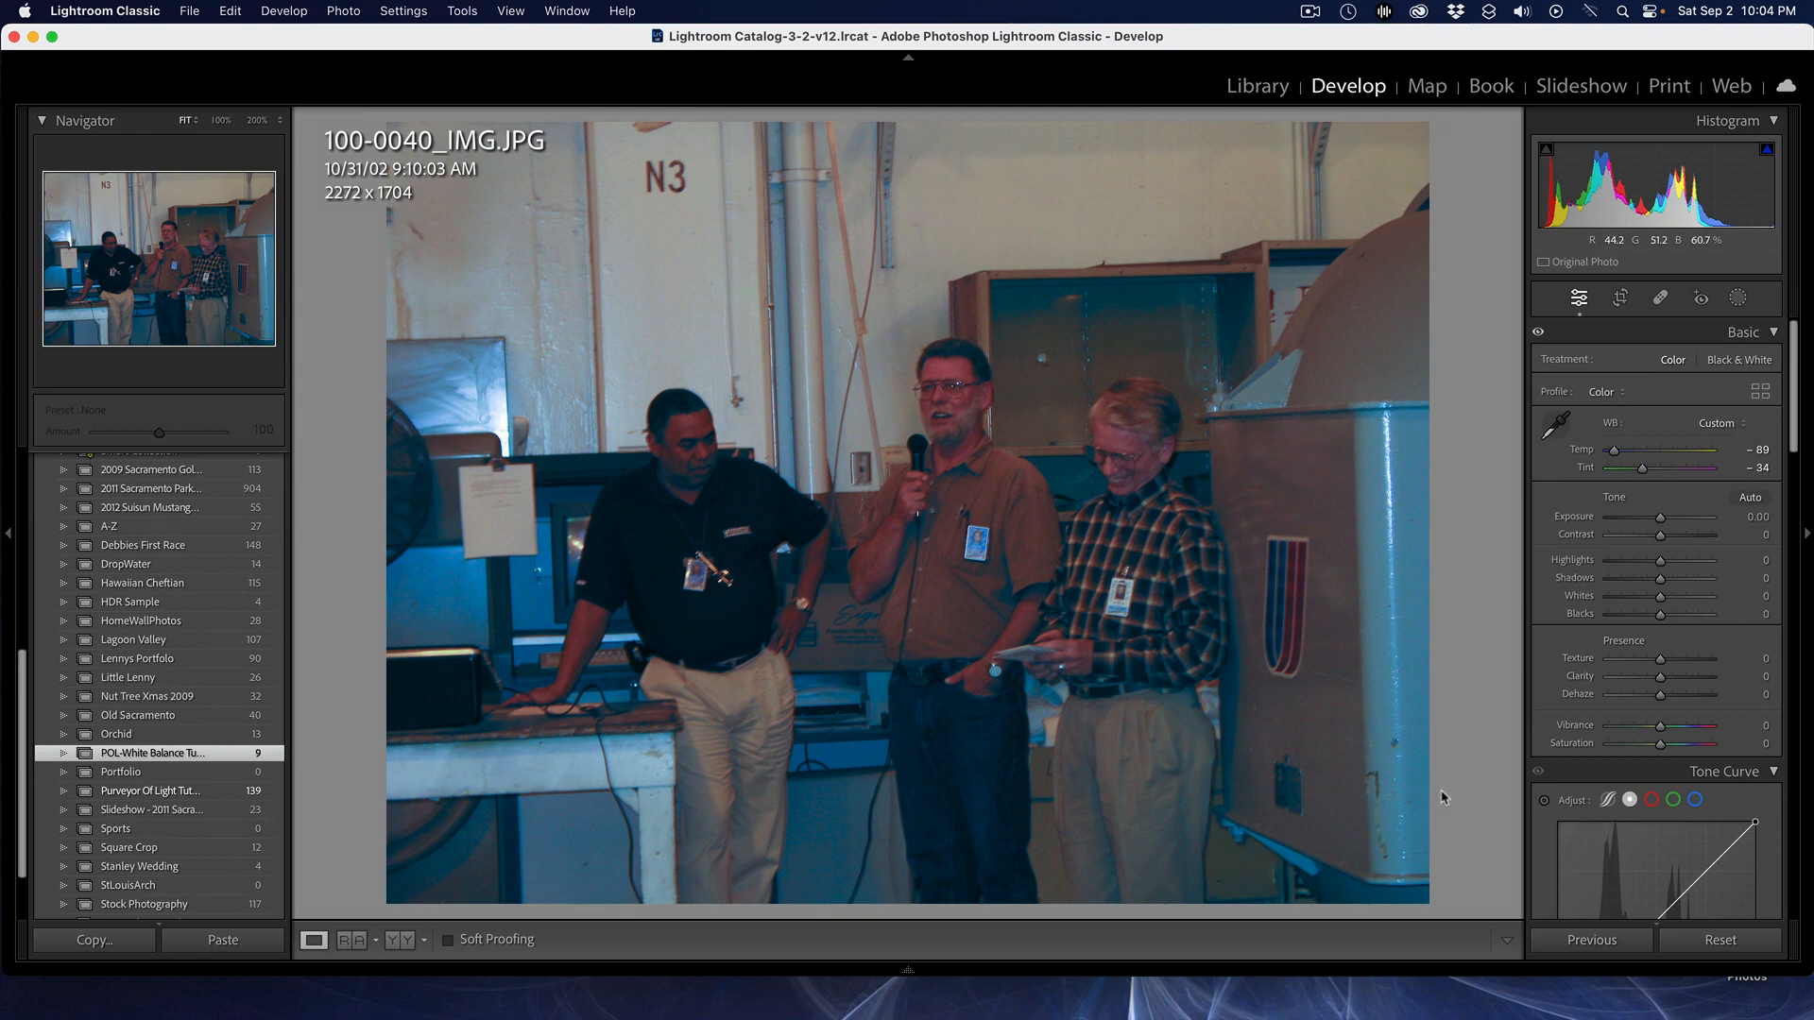
Compare 100-0040_IMG.JPG with its Before view, and reset all of its Develop adjustments
key(backslash)
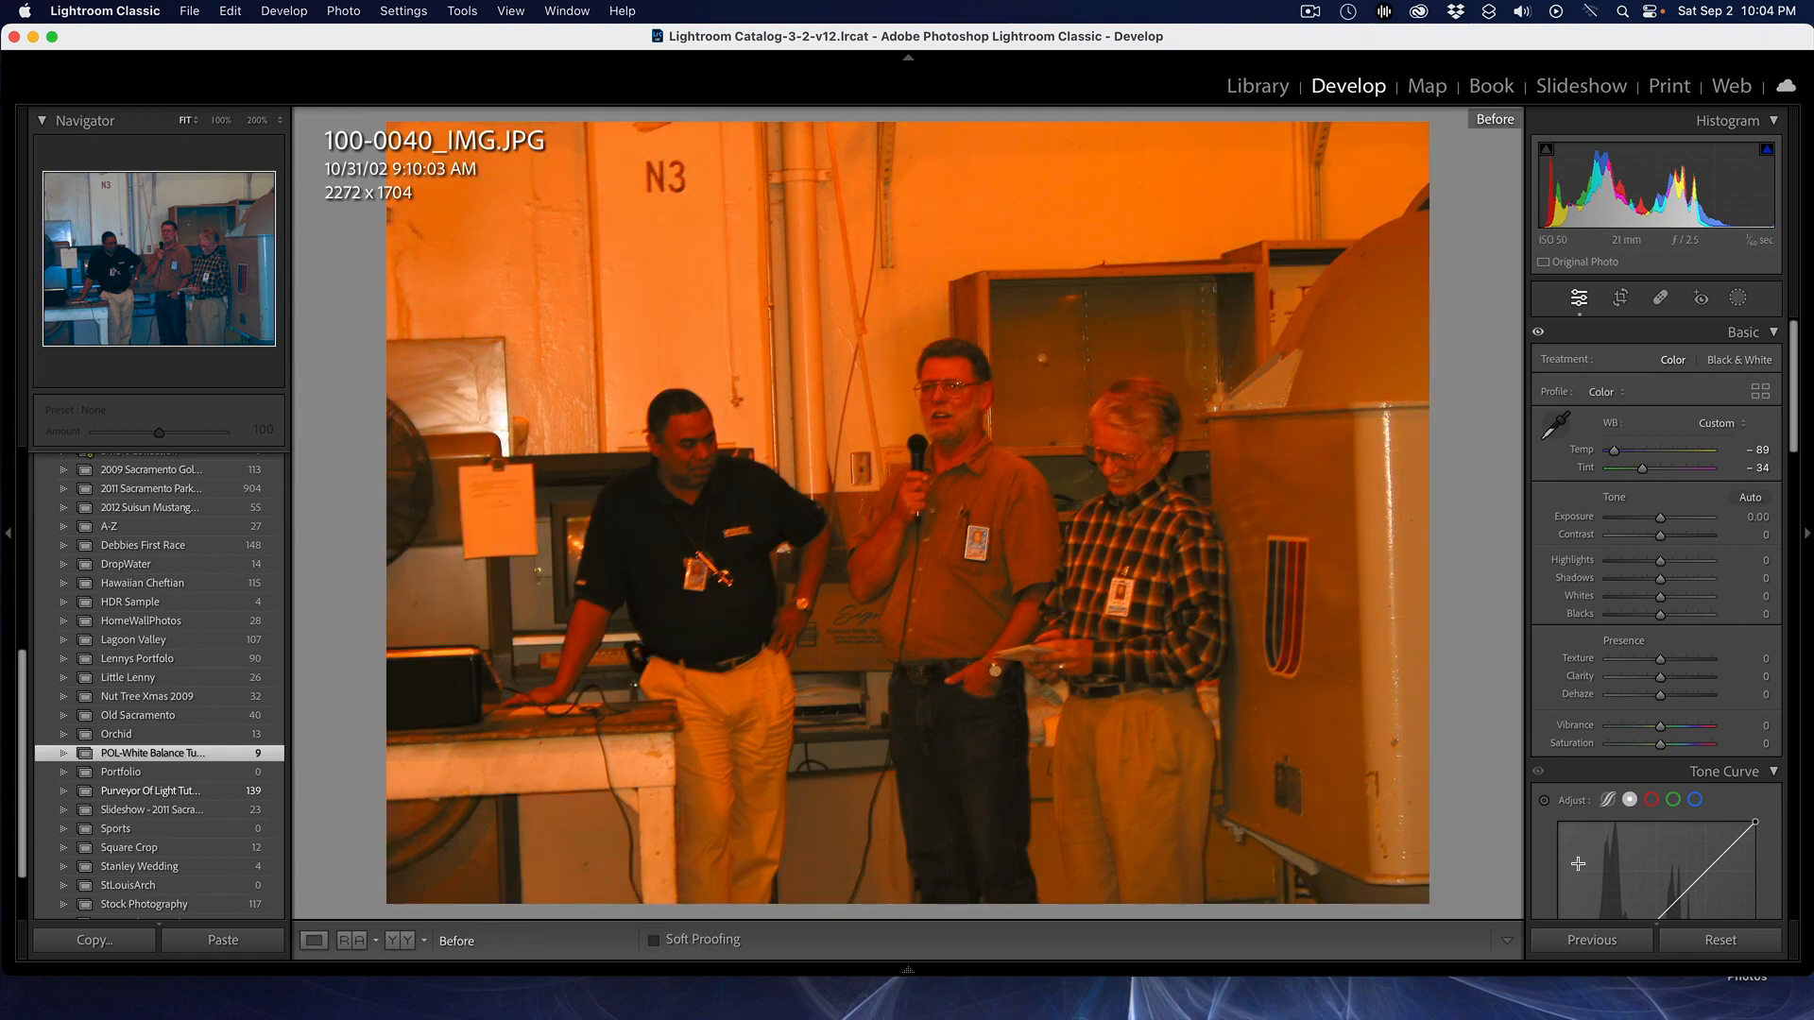
key(backslash)
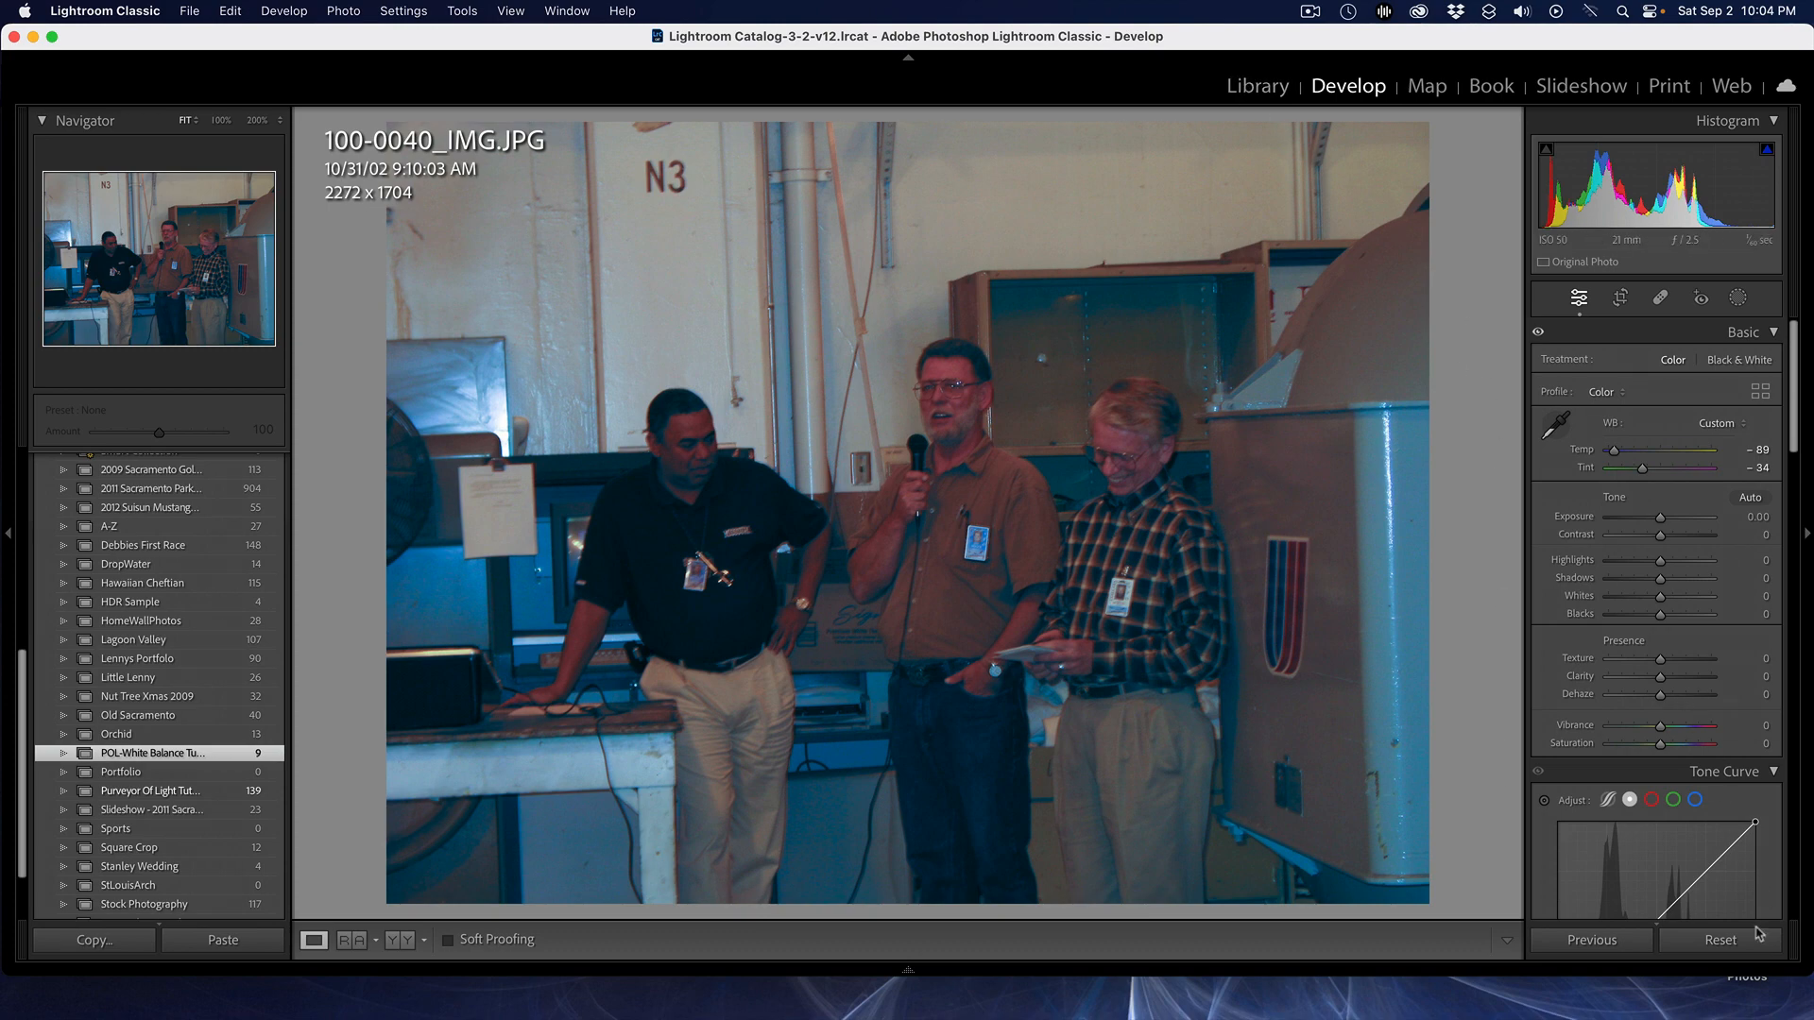
click(1719, 938)
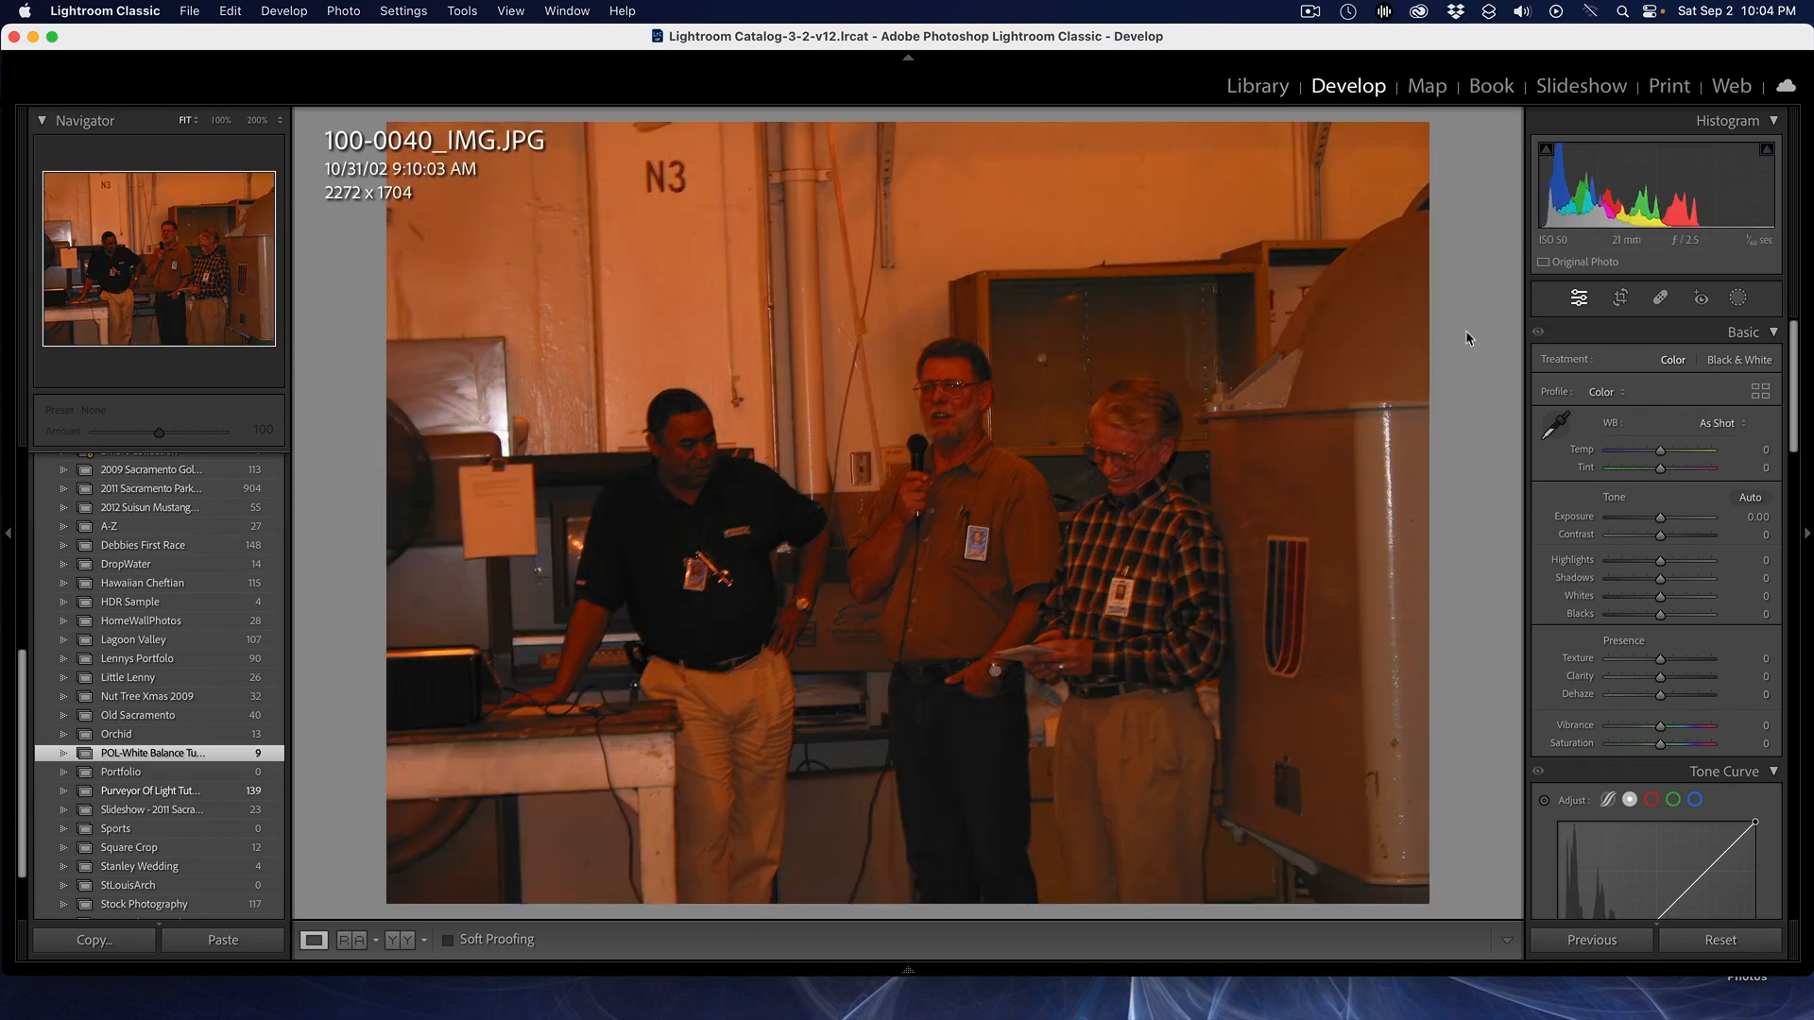
Return to the Library and open the raw photo IMG_0532.CR2 in the Develop module
click(1268, 85)
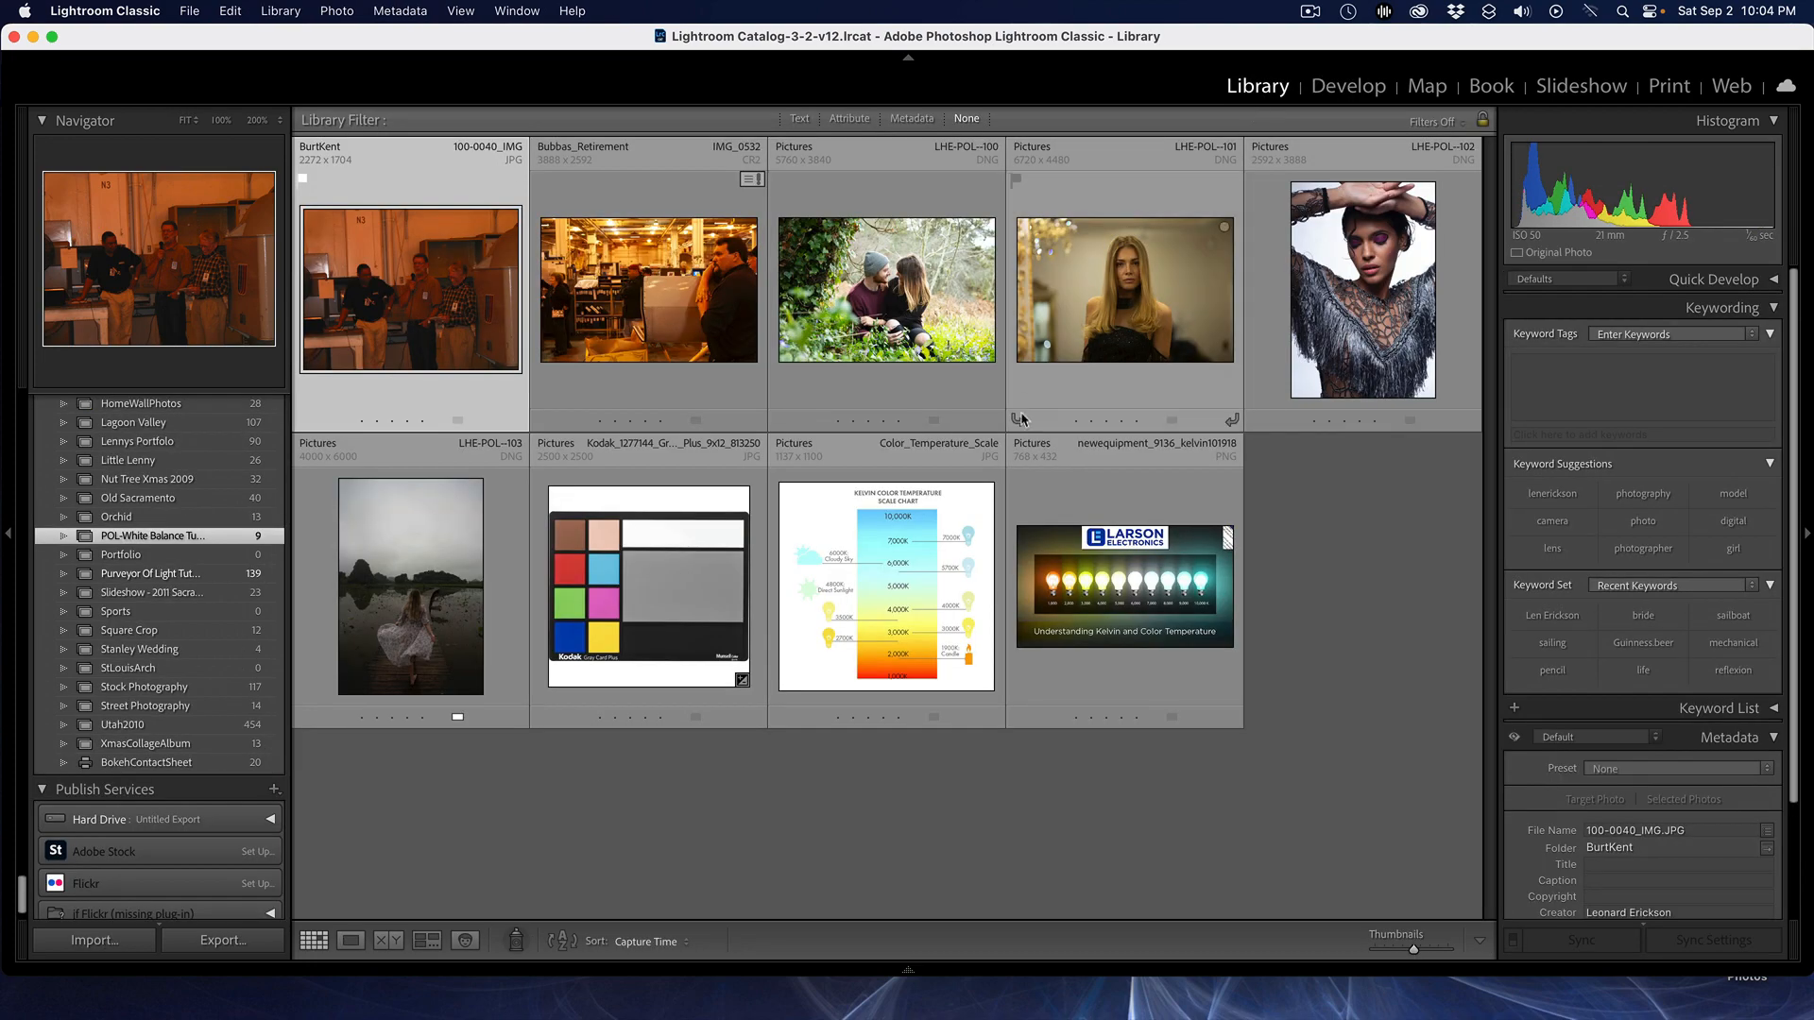
click(665, 279)
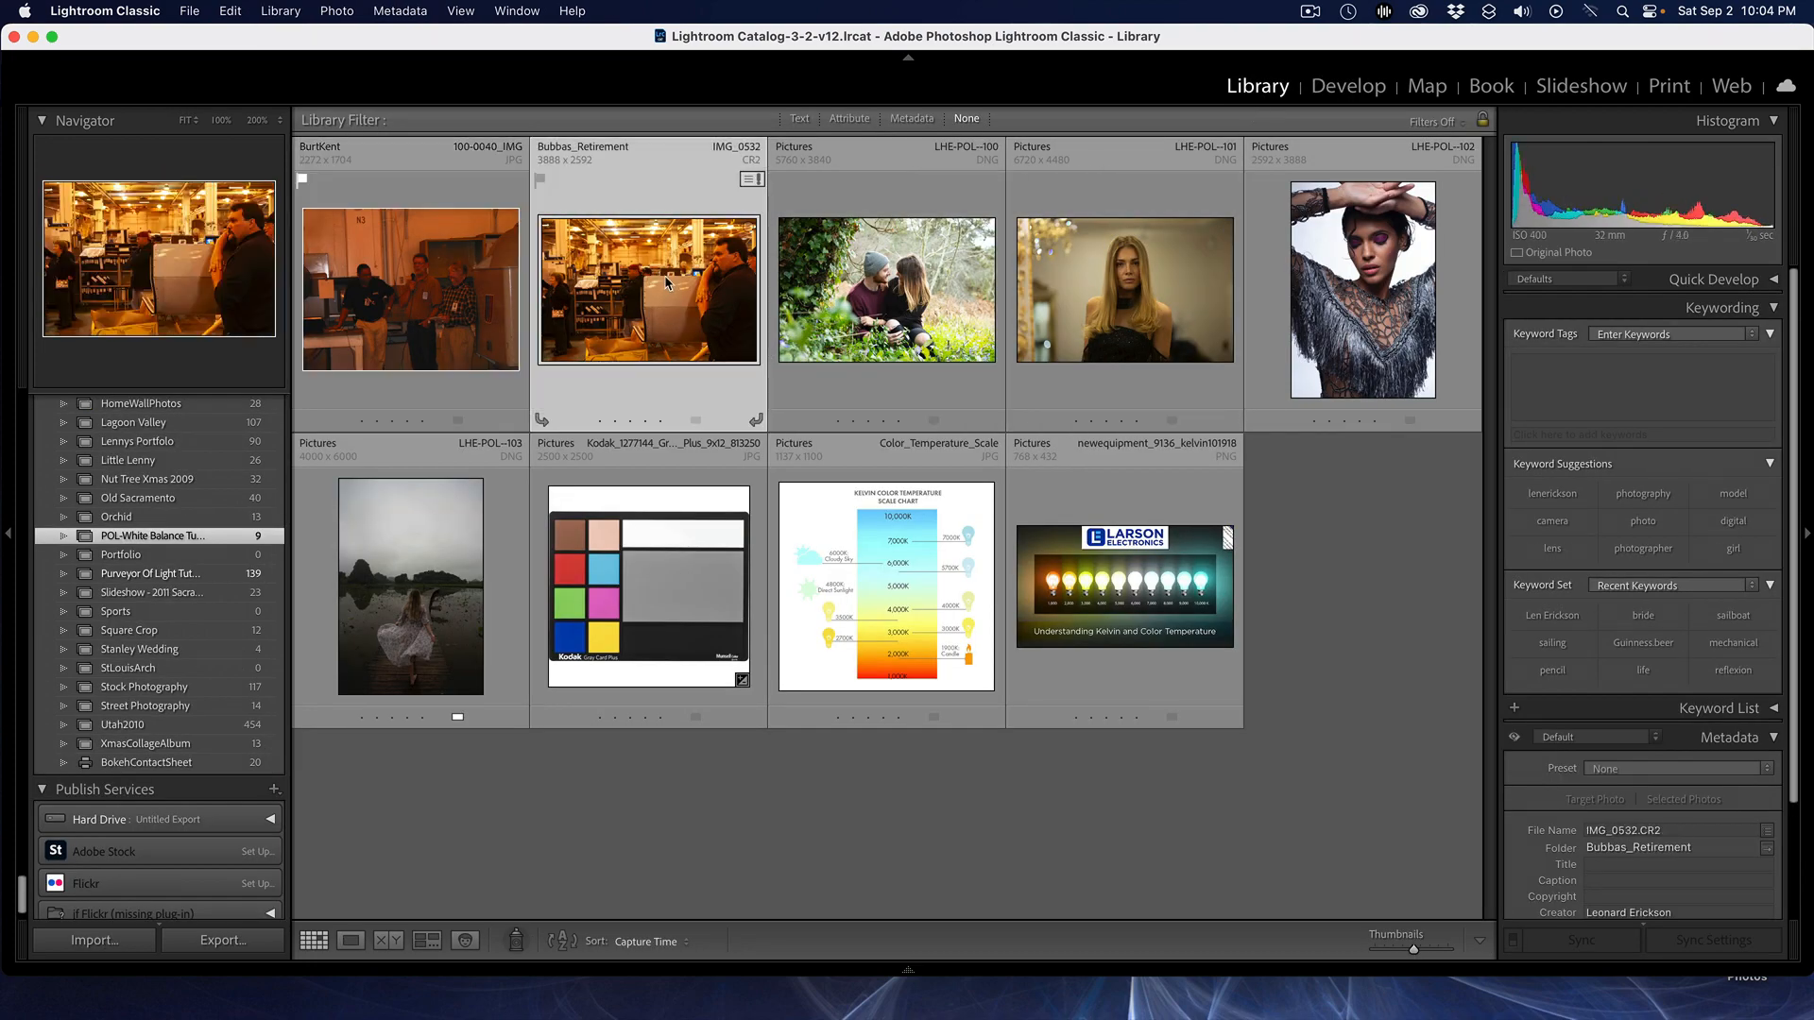
click(1348, 86)
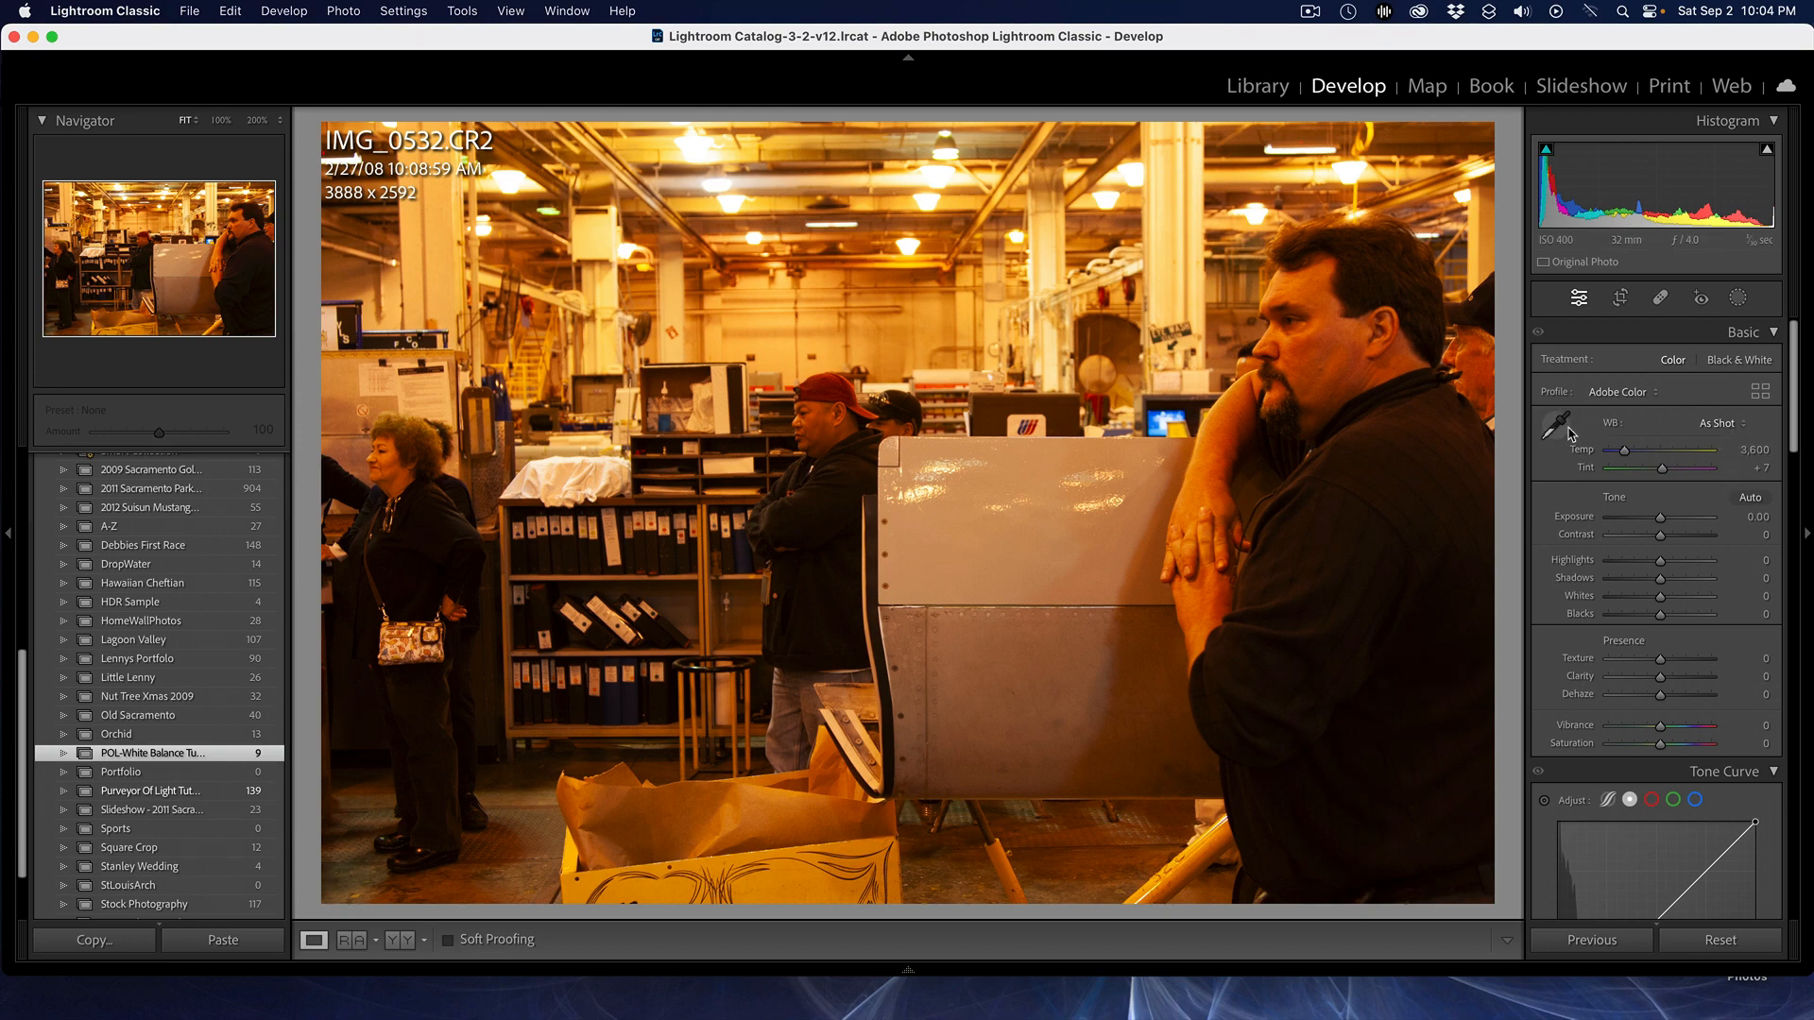
Try the Auto, Daylight, Cloudy and Tungsten white balance presets in turn on IMG_0532.CR2
click(1715, 423)
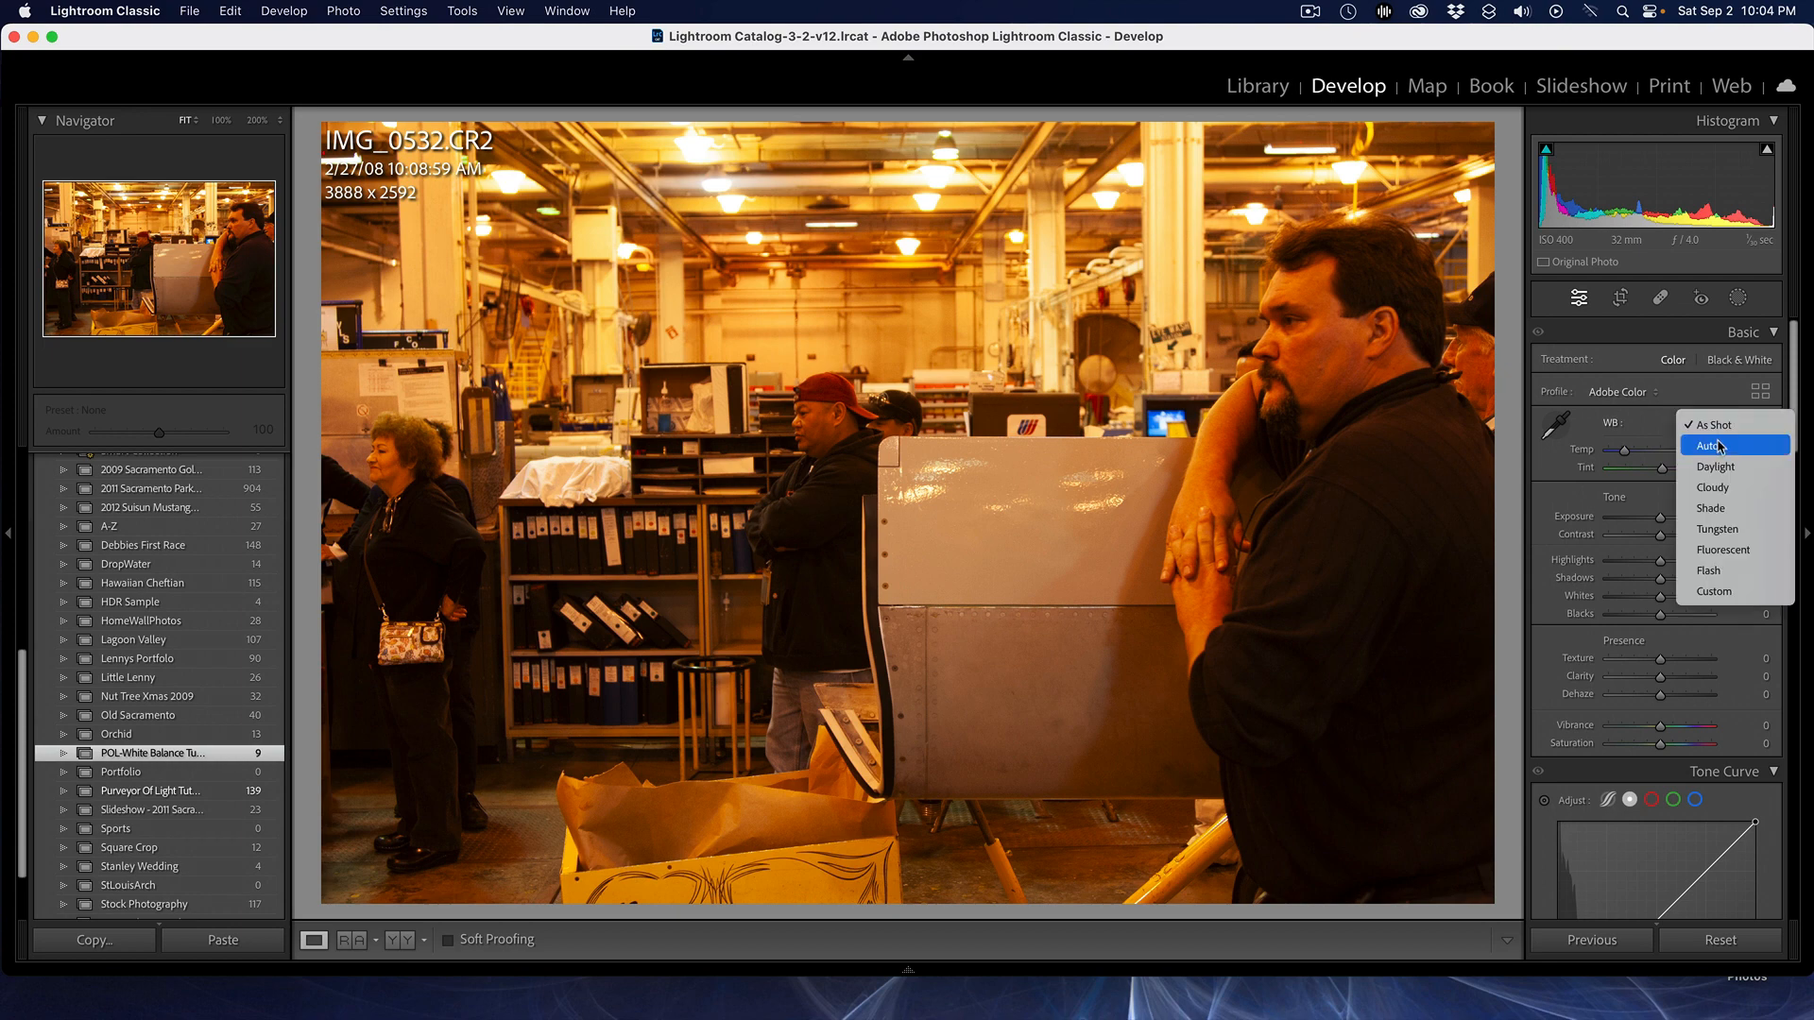
click(1718, 444)
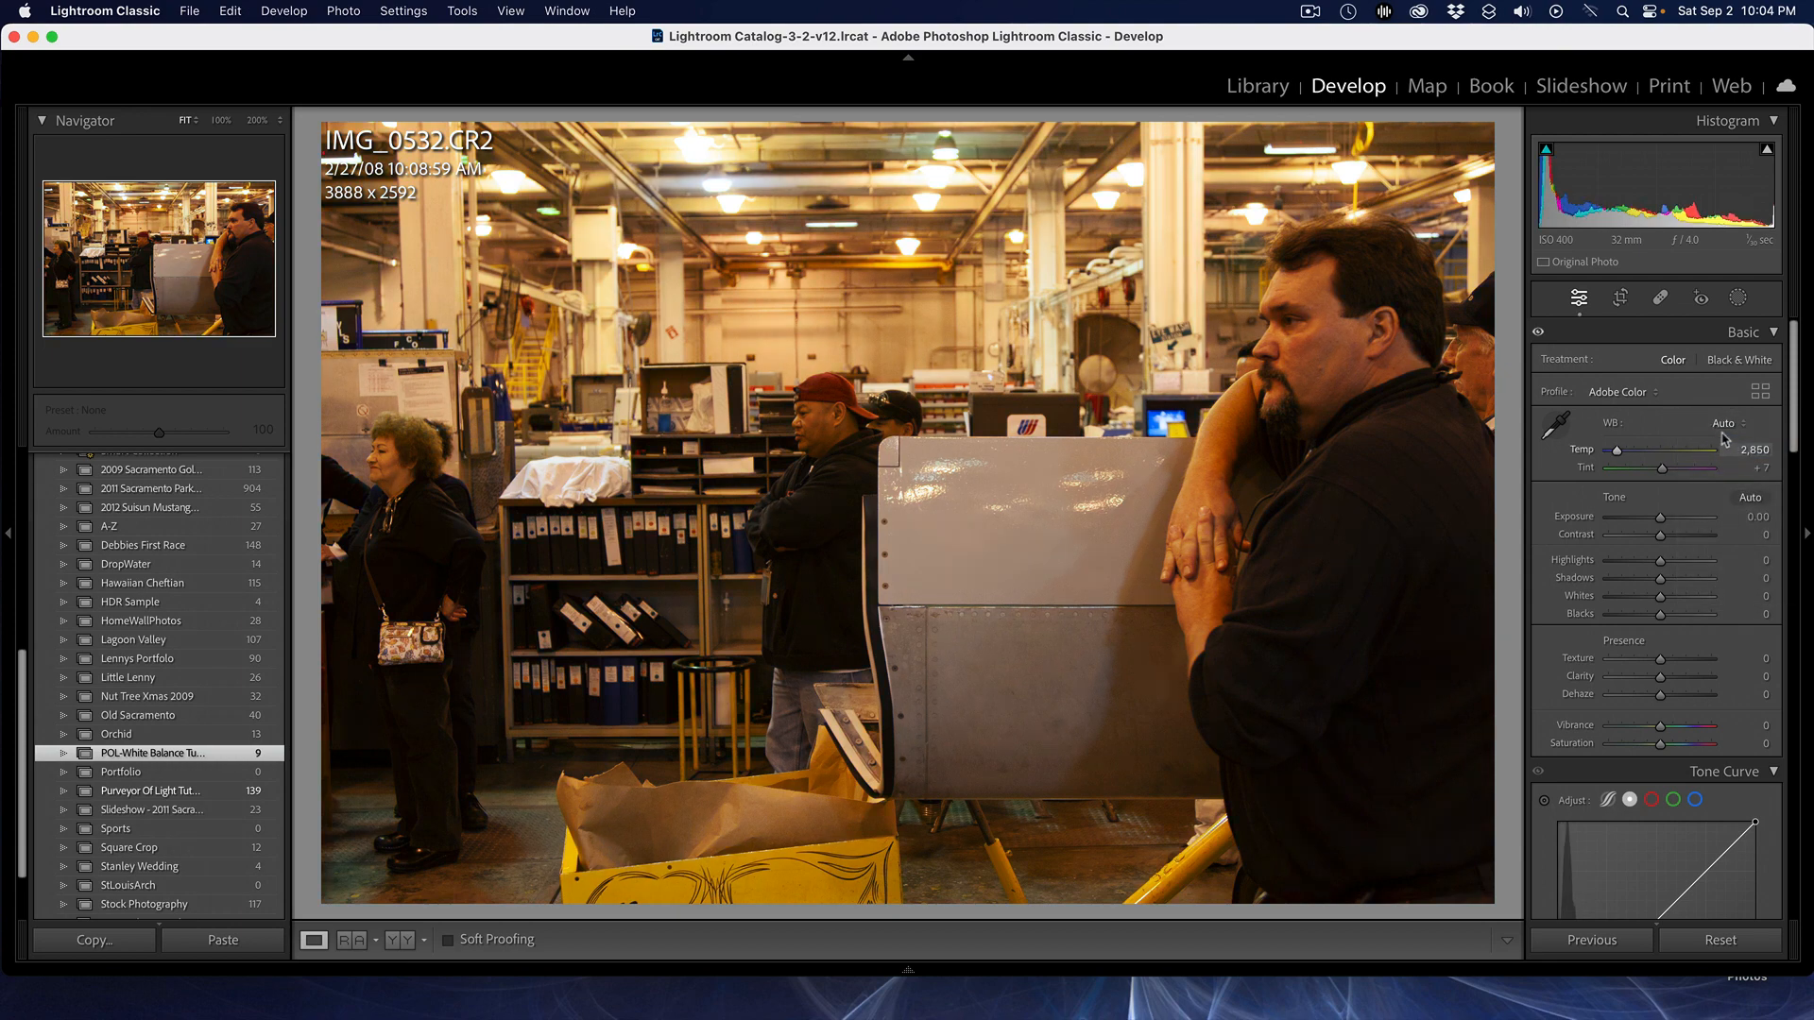
click(1733, 424)
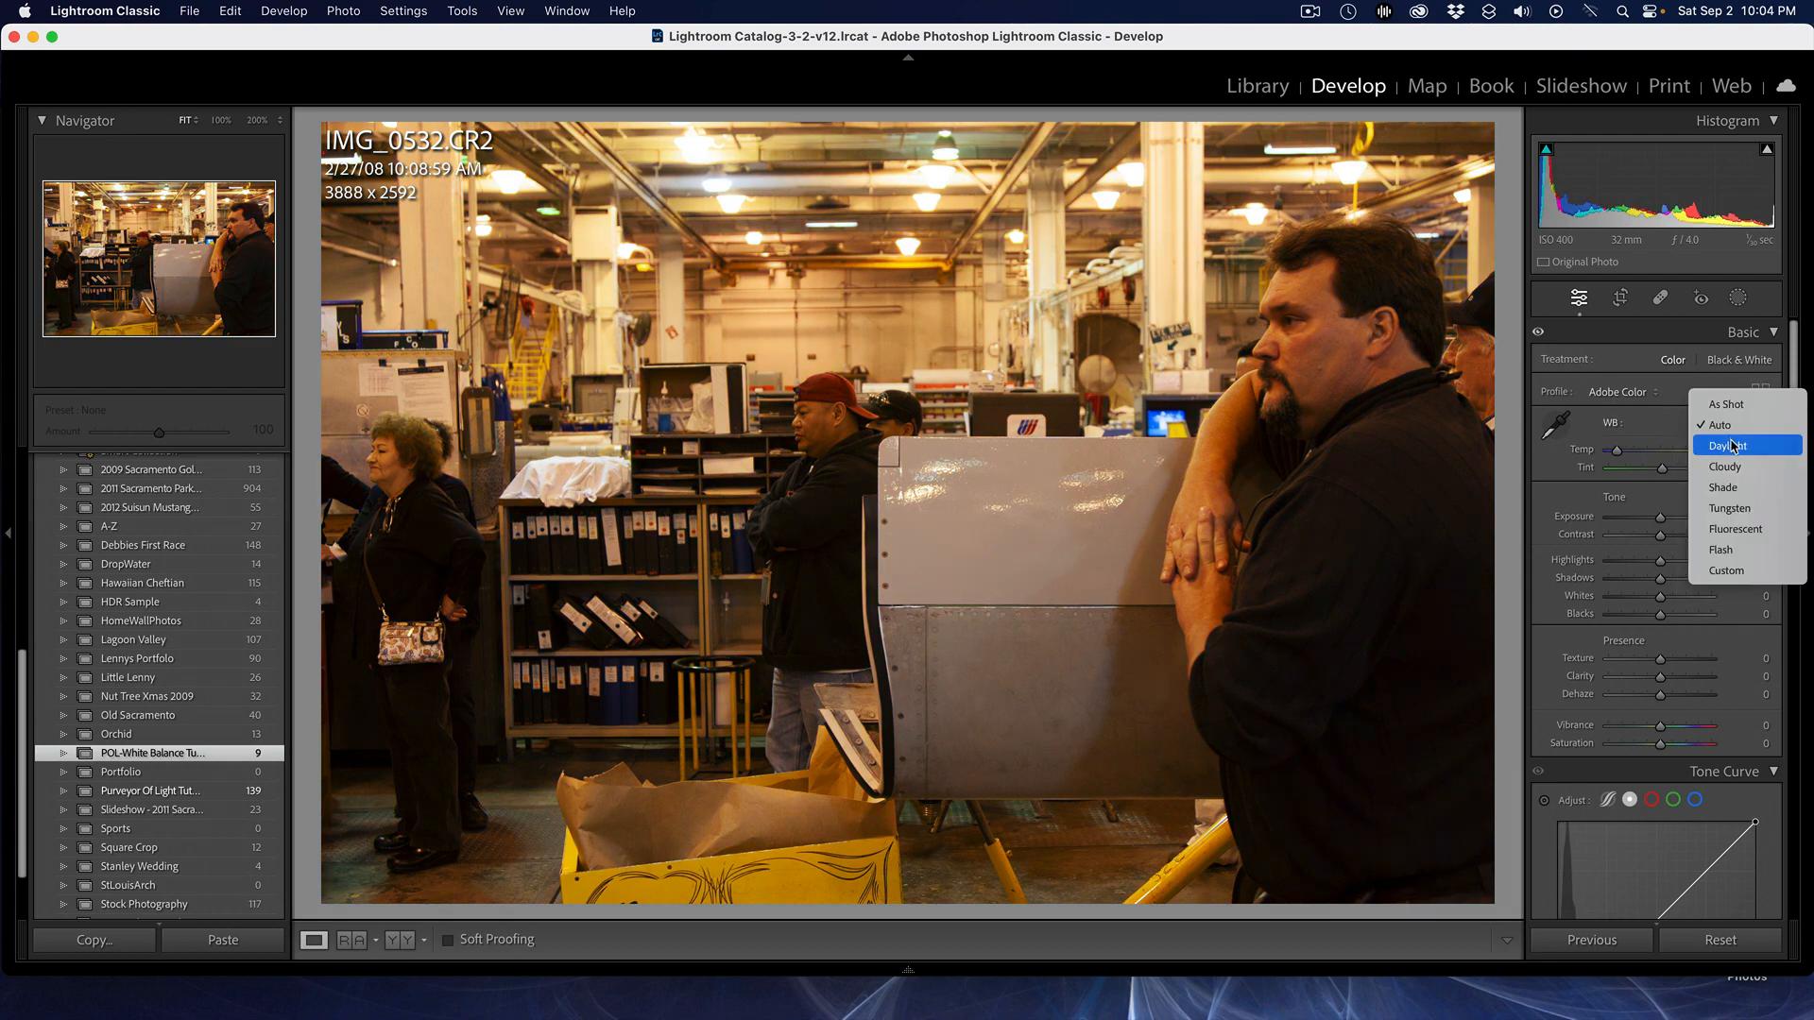
click(1732, 444)
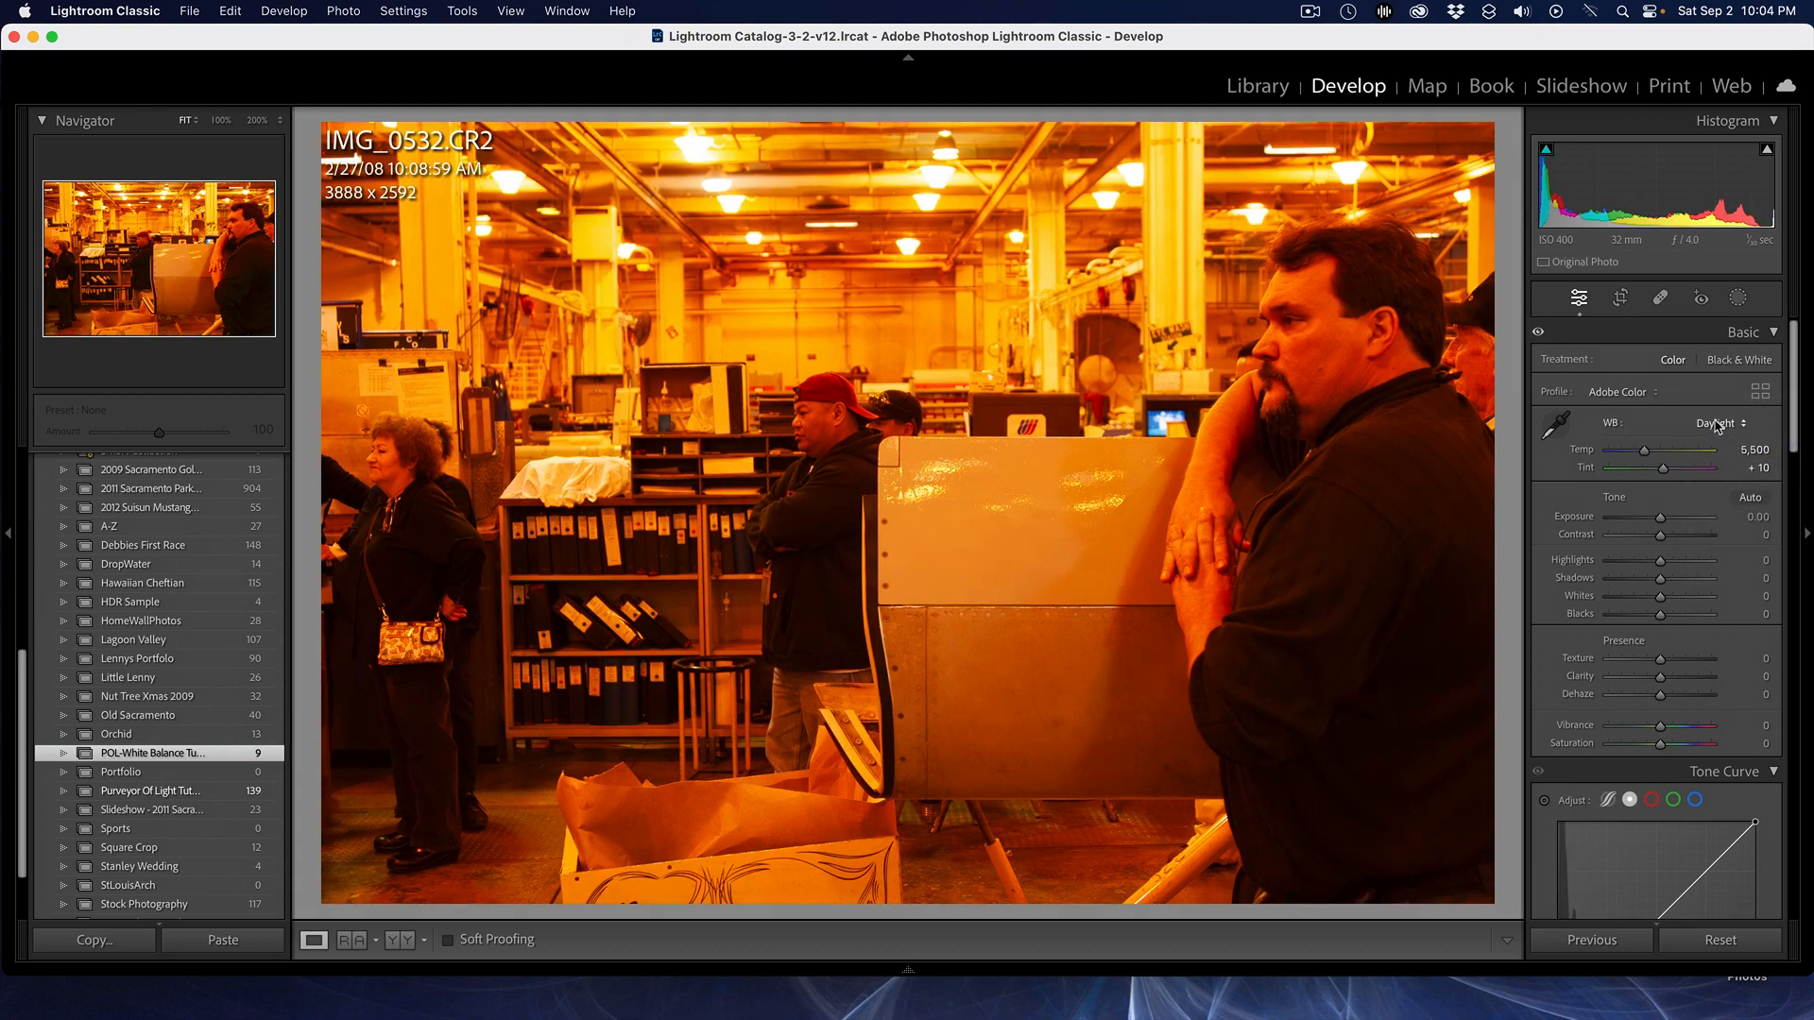
click(1715, 424)
click(1712, 446)
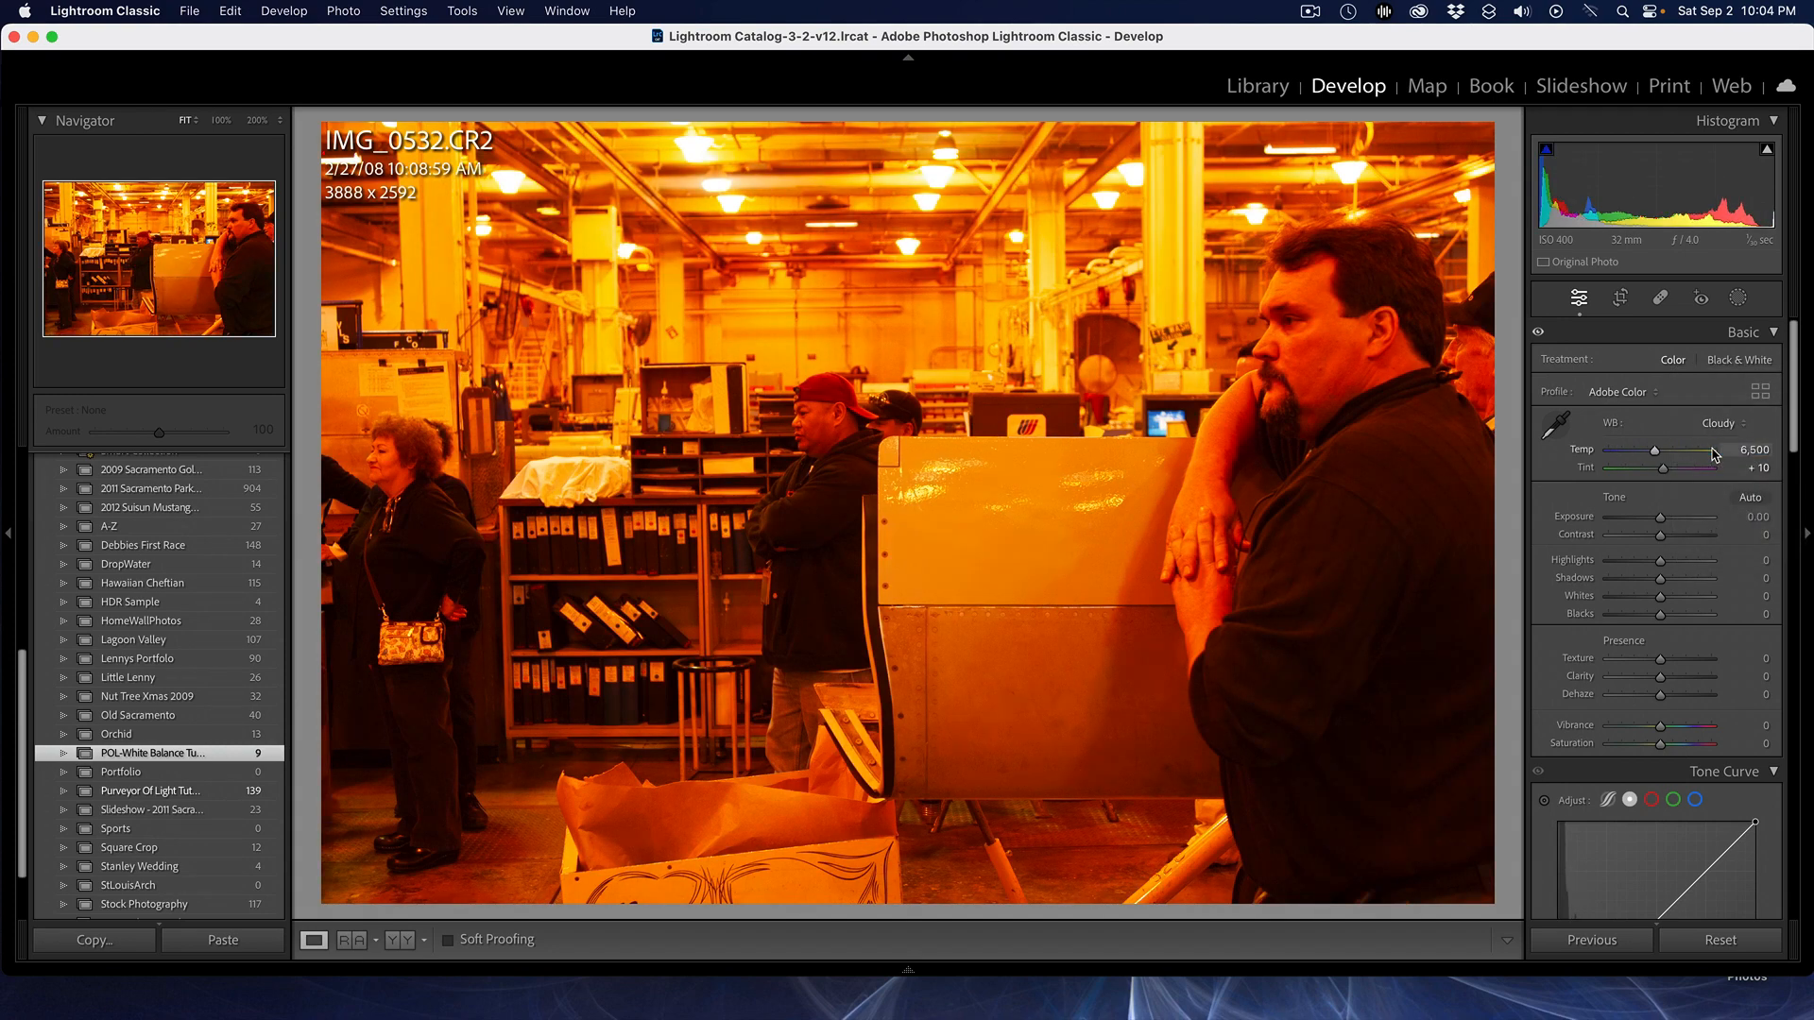
click(1720, 437)
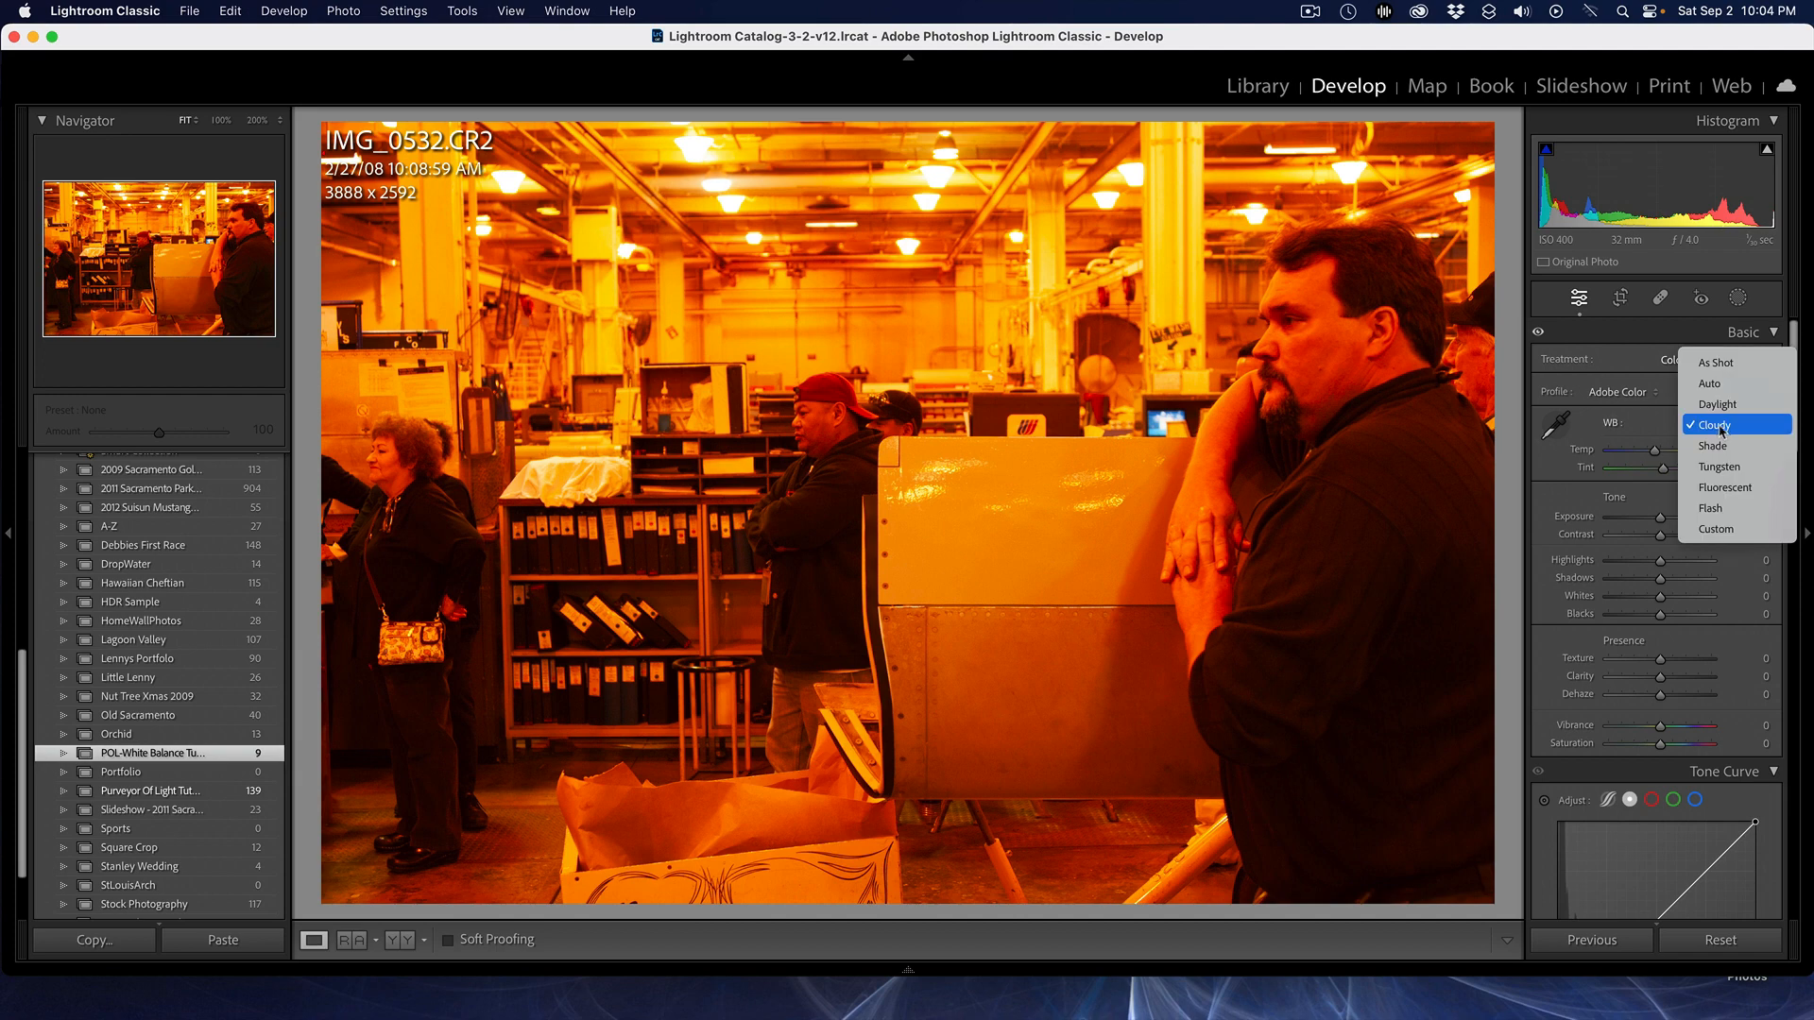
click(1719, 466)
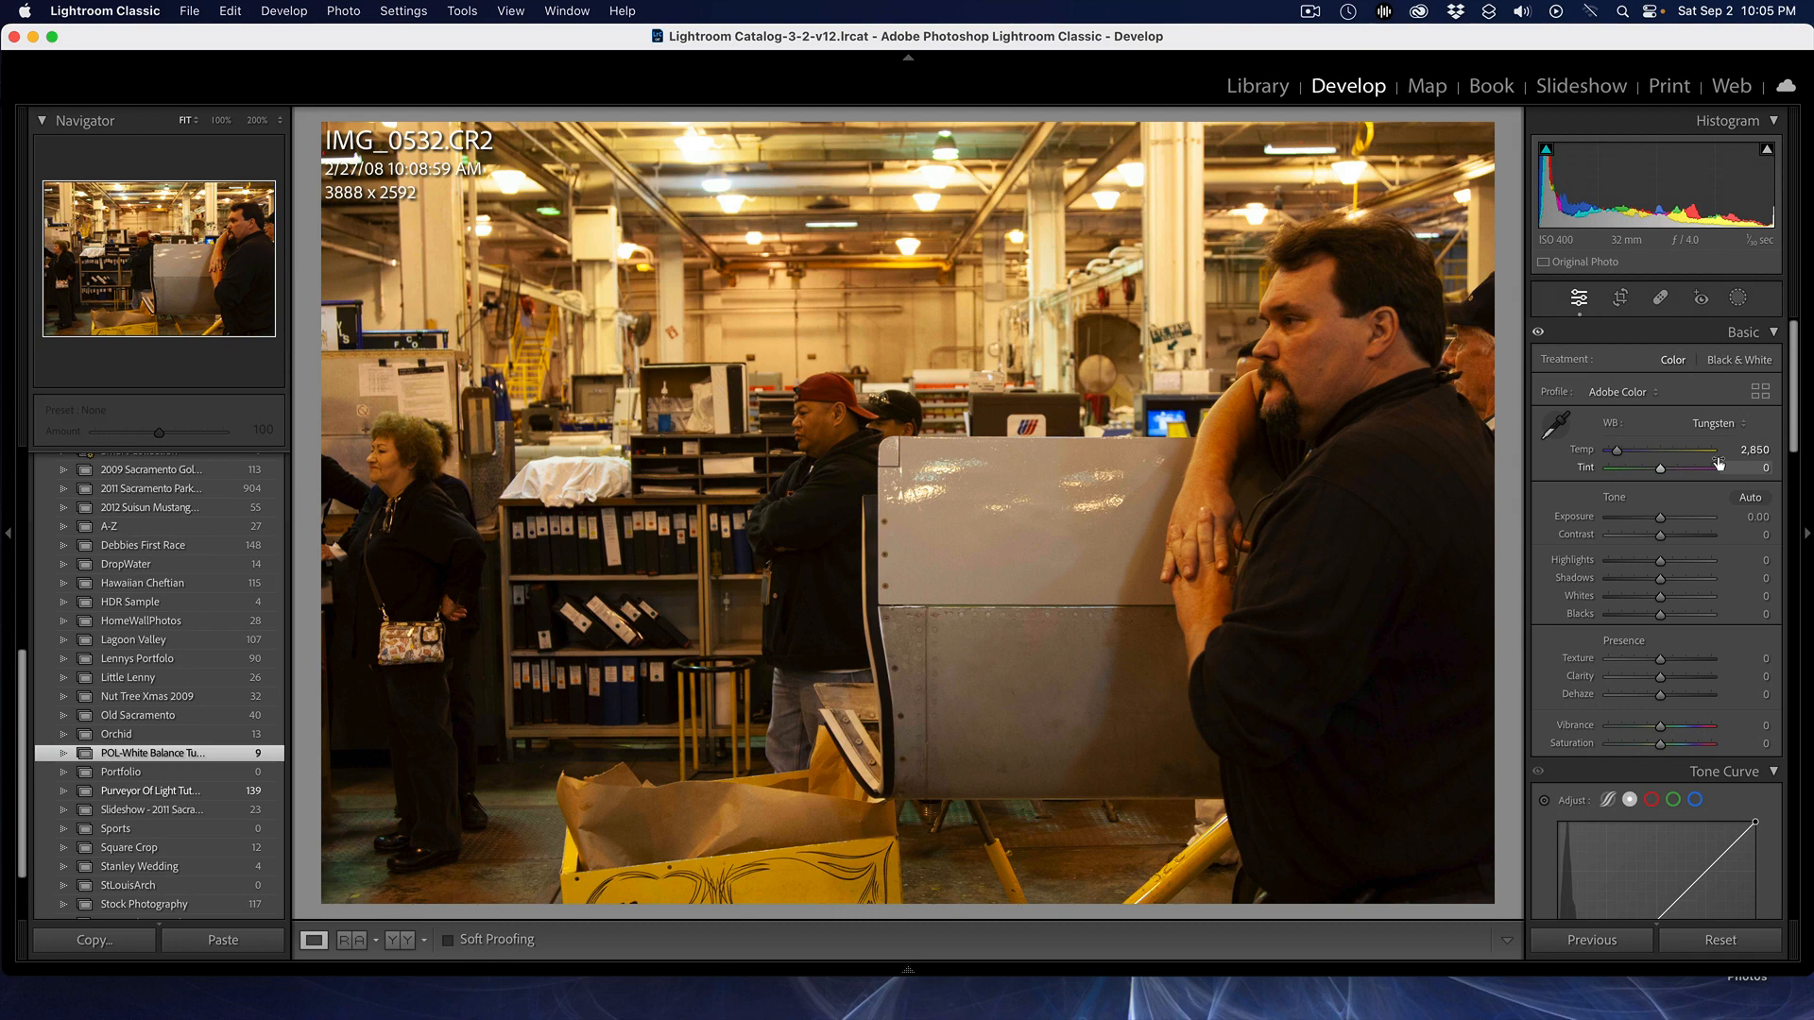
Try the Fluorescent and Flash white balance presets, go back to Tungsten, and reset all adjustments of IMG_0532.CR2
click(1725, 425)
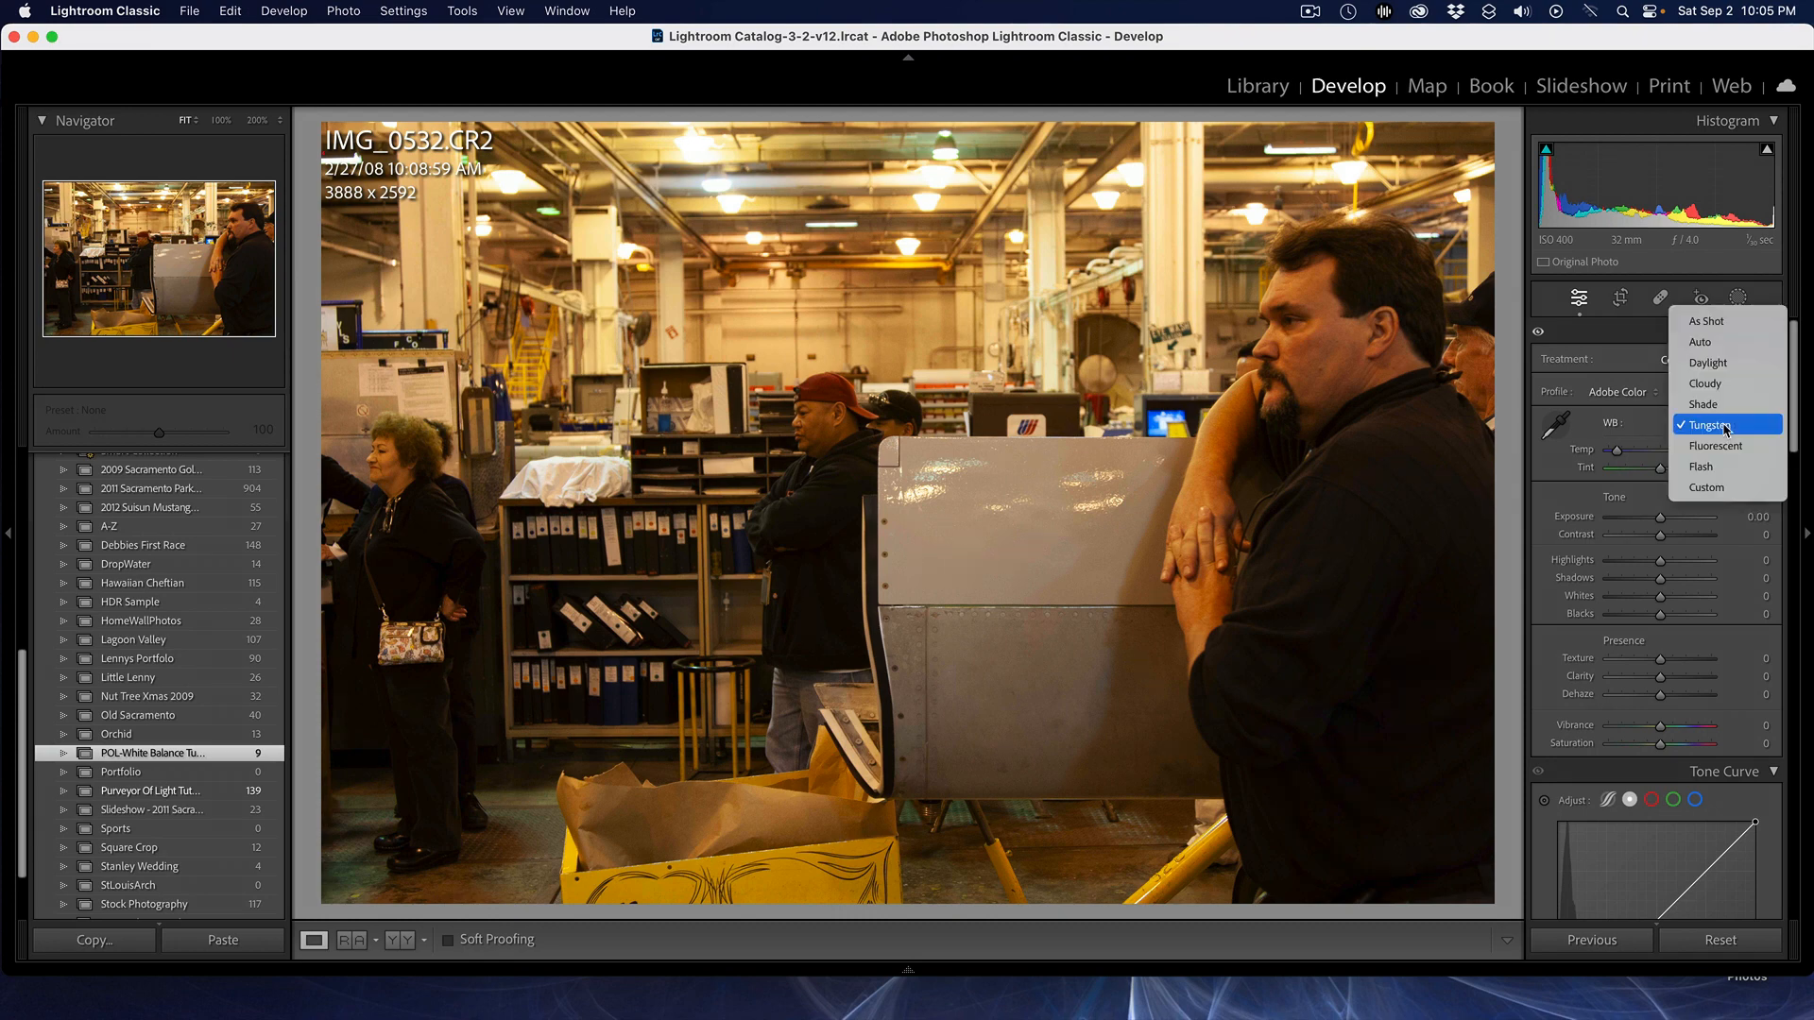
click(1727, 446)
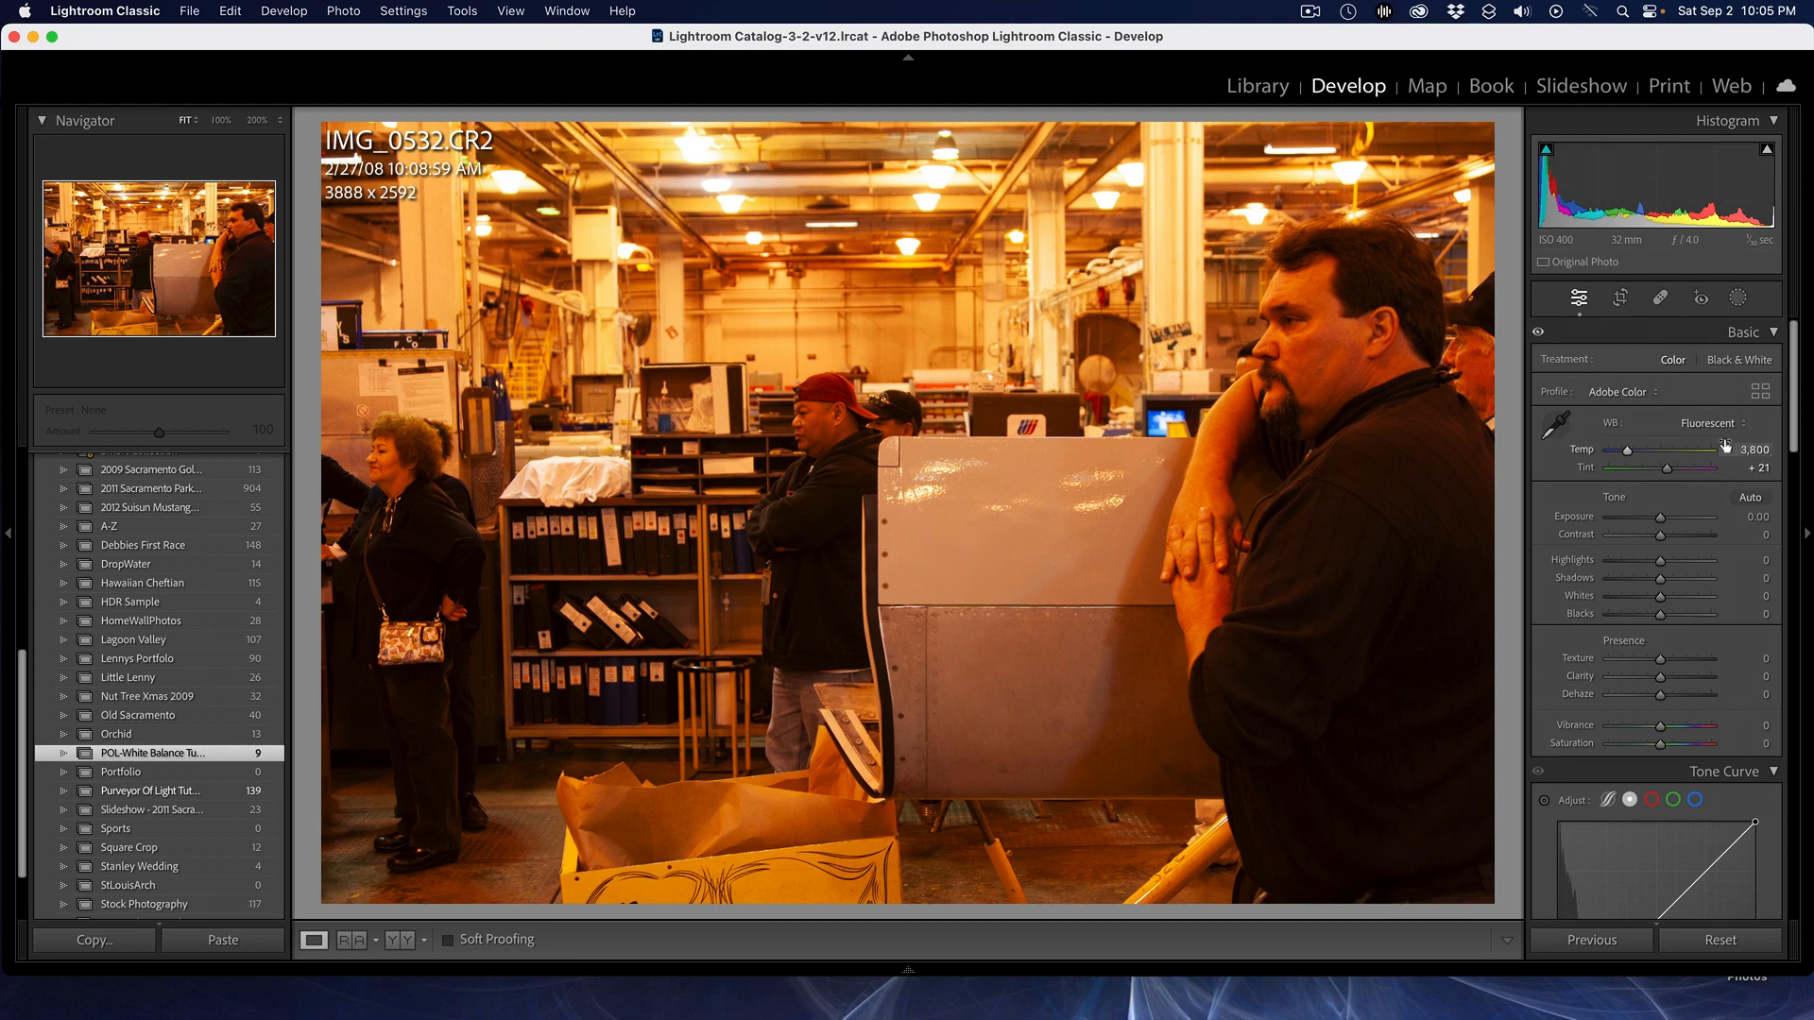
click(1729, 425)
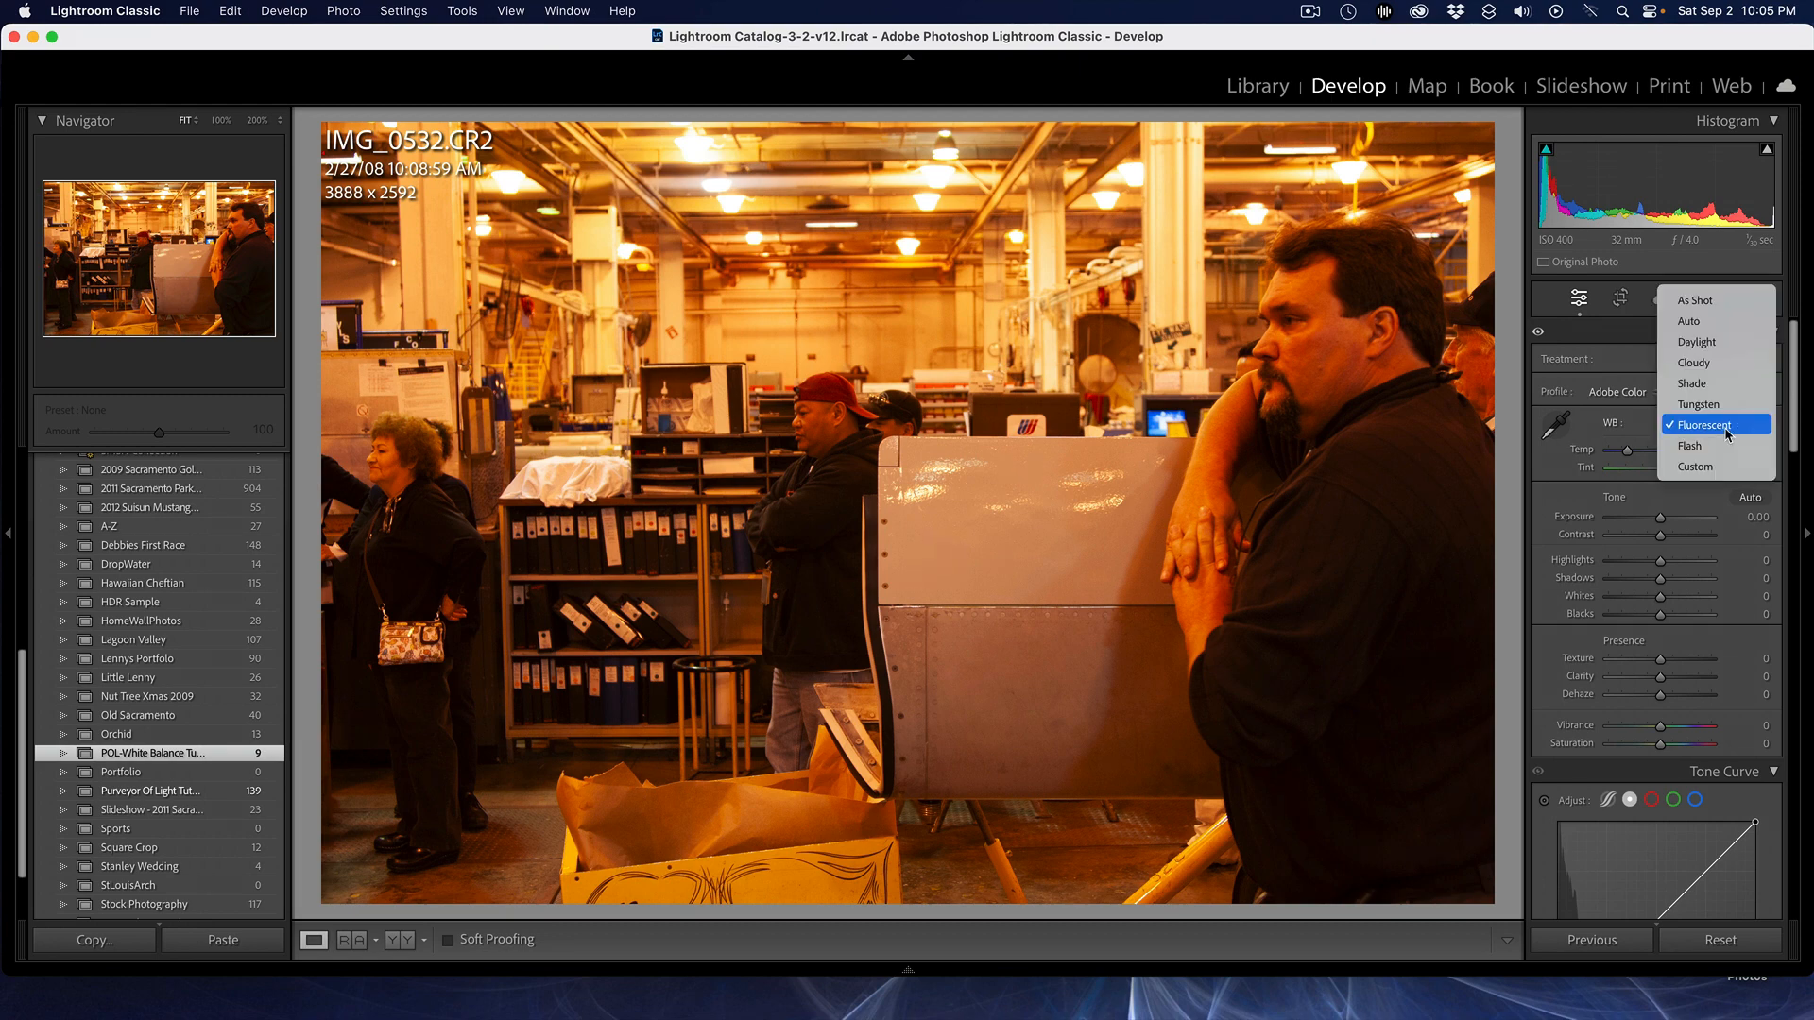
click(1721, 442)
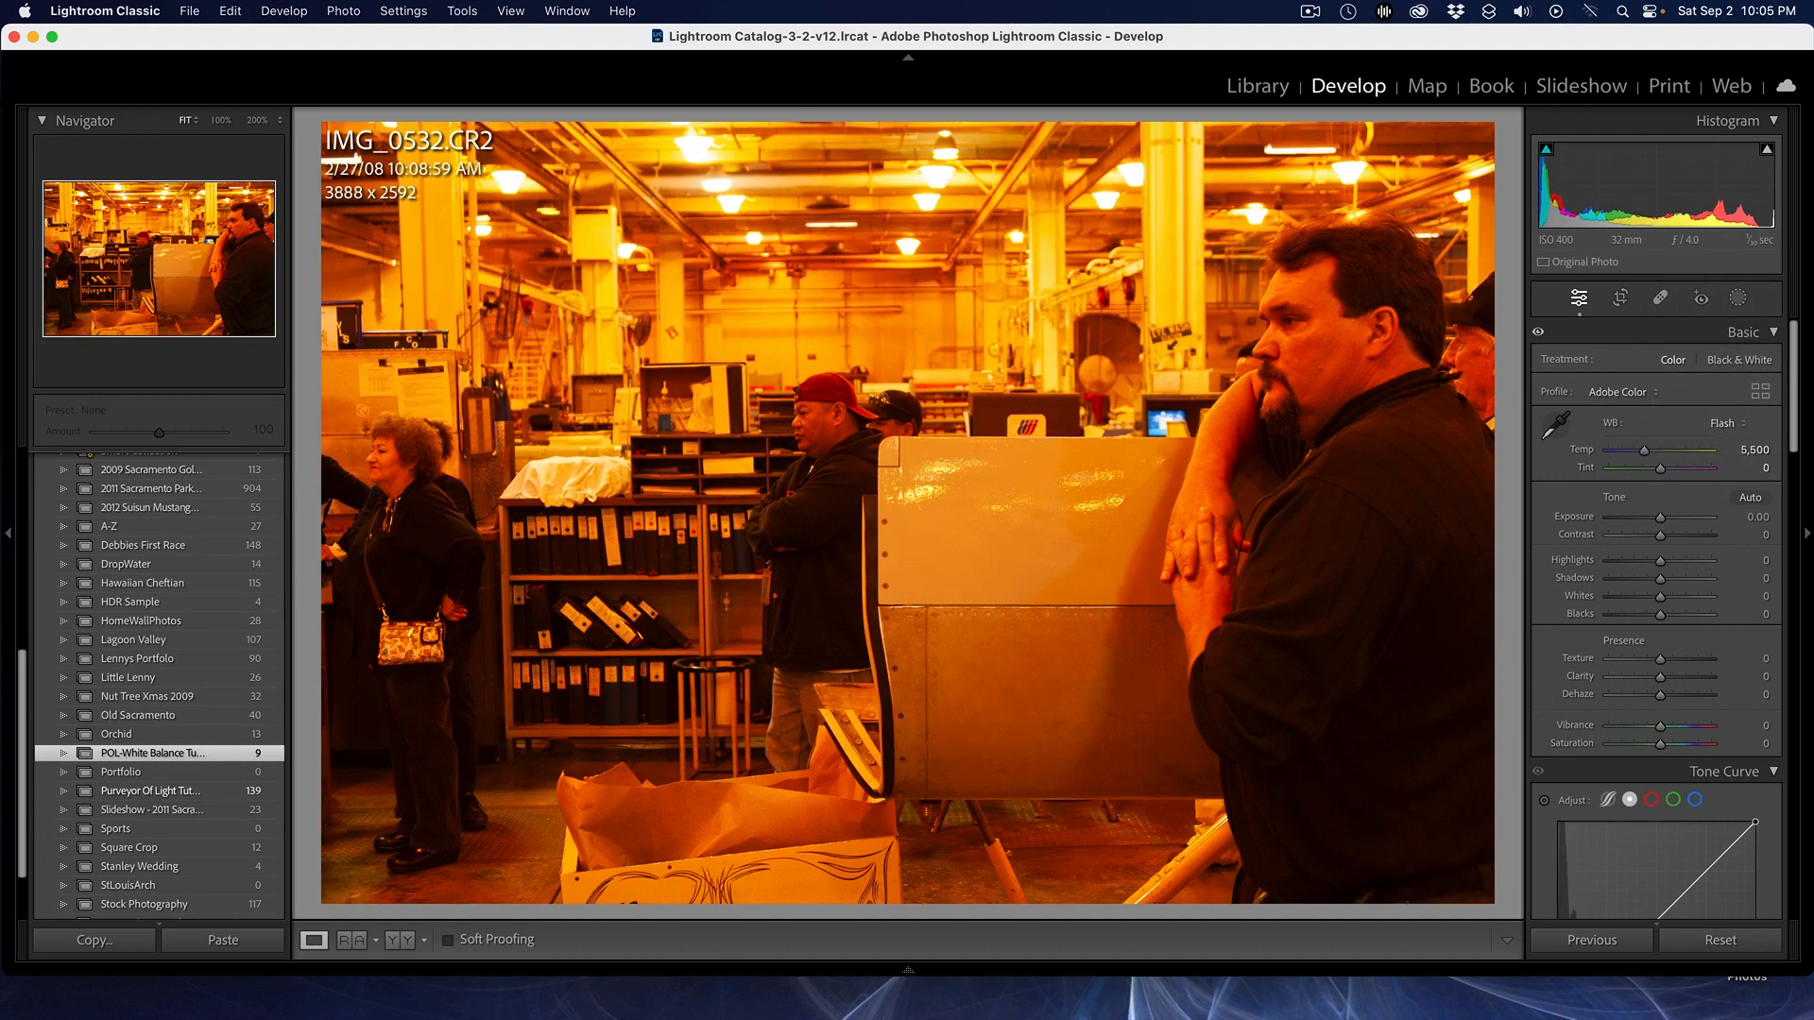
click(1721, 425)
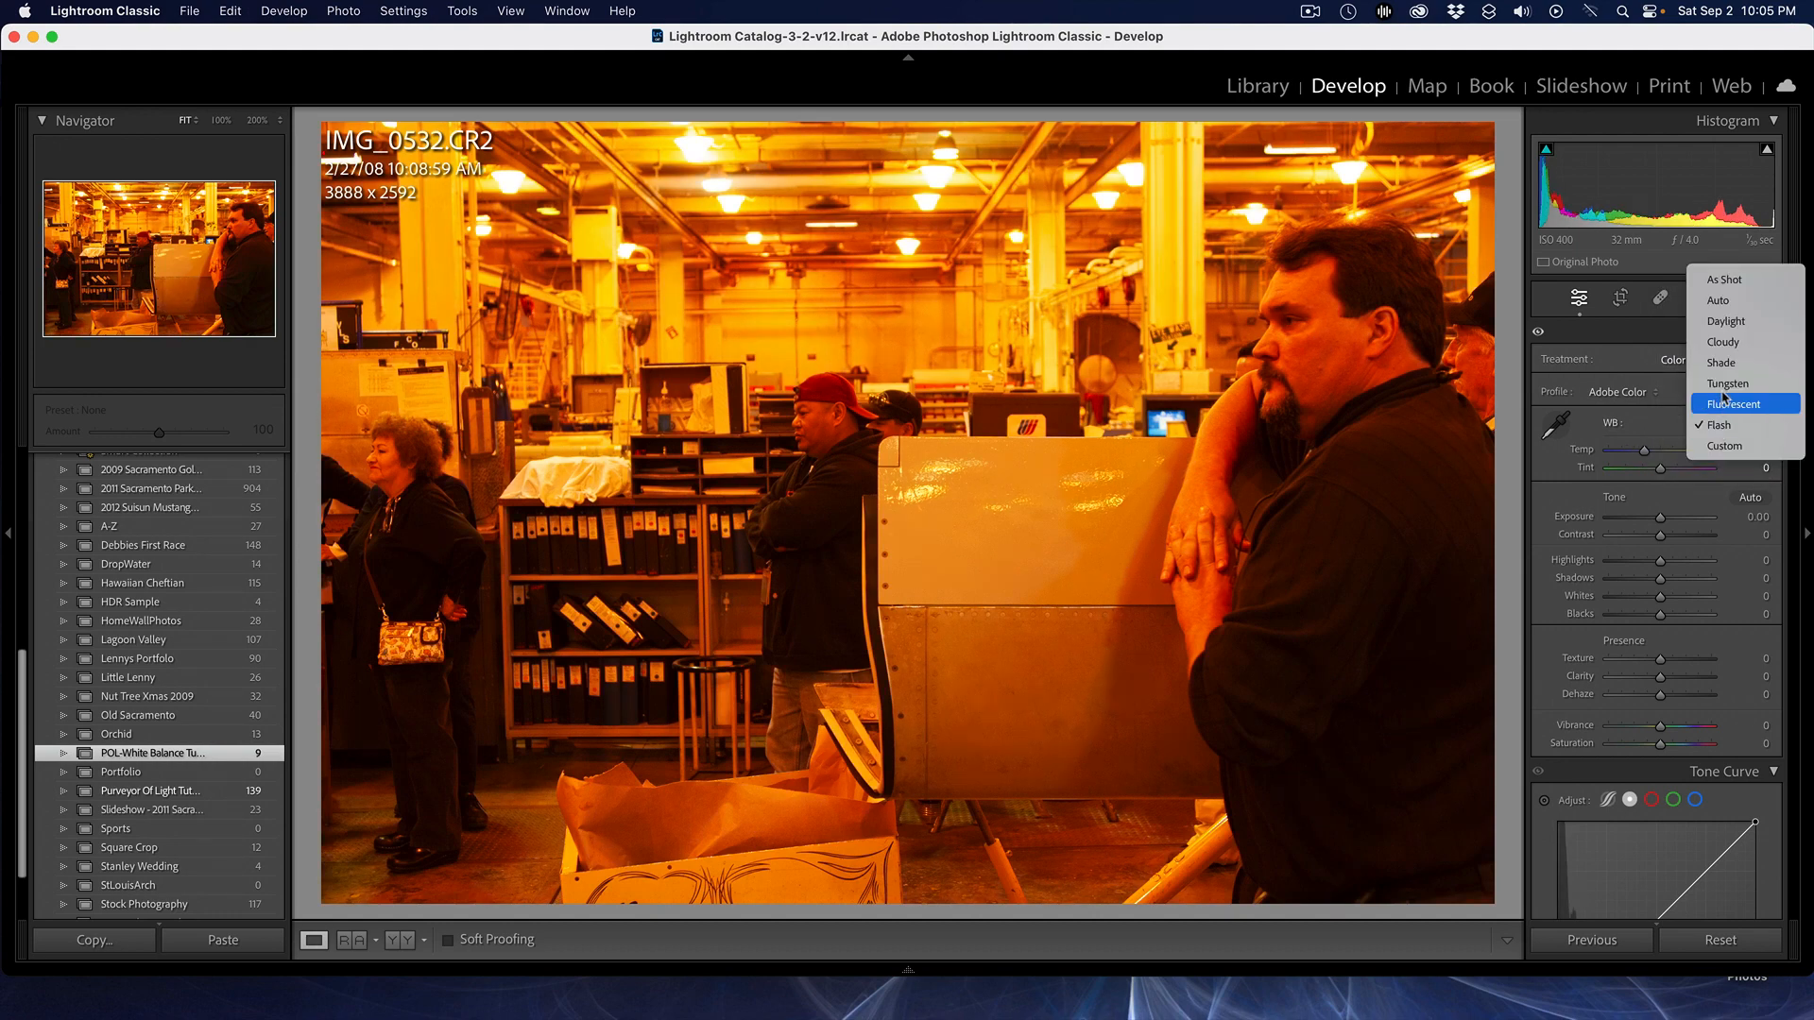
click(1734, 389)
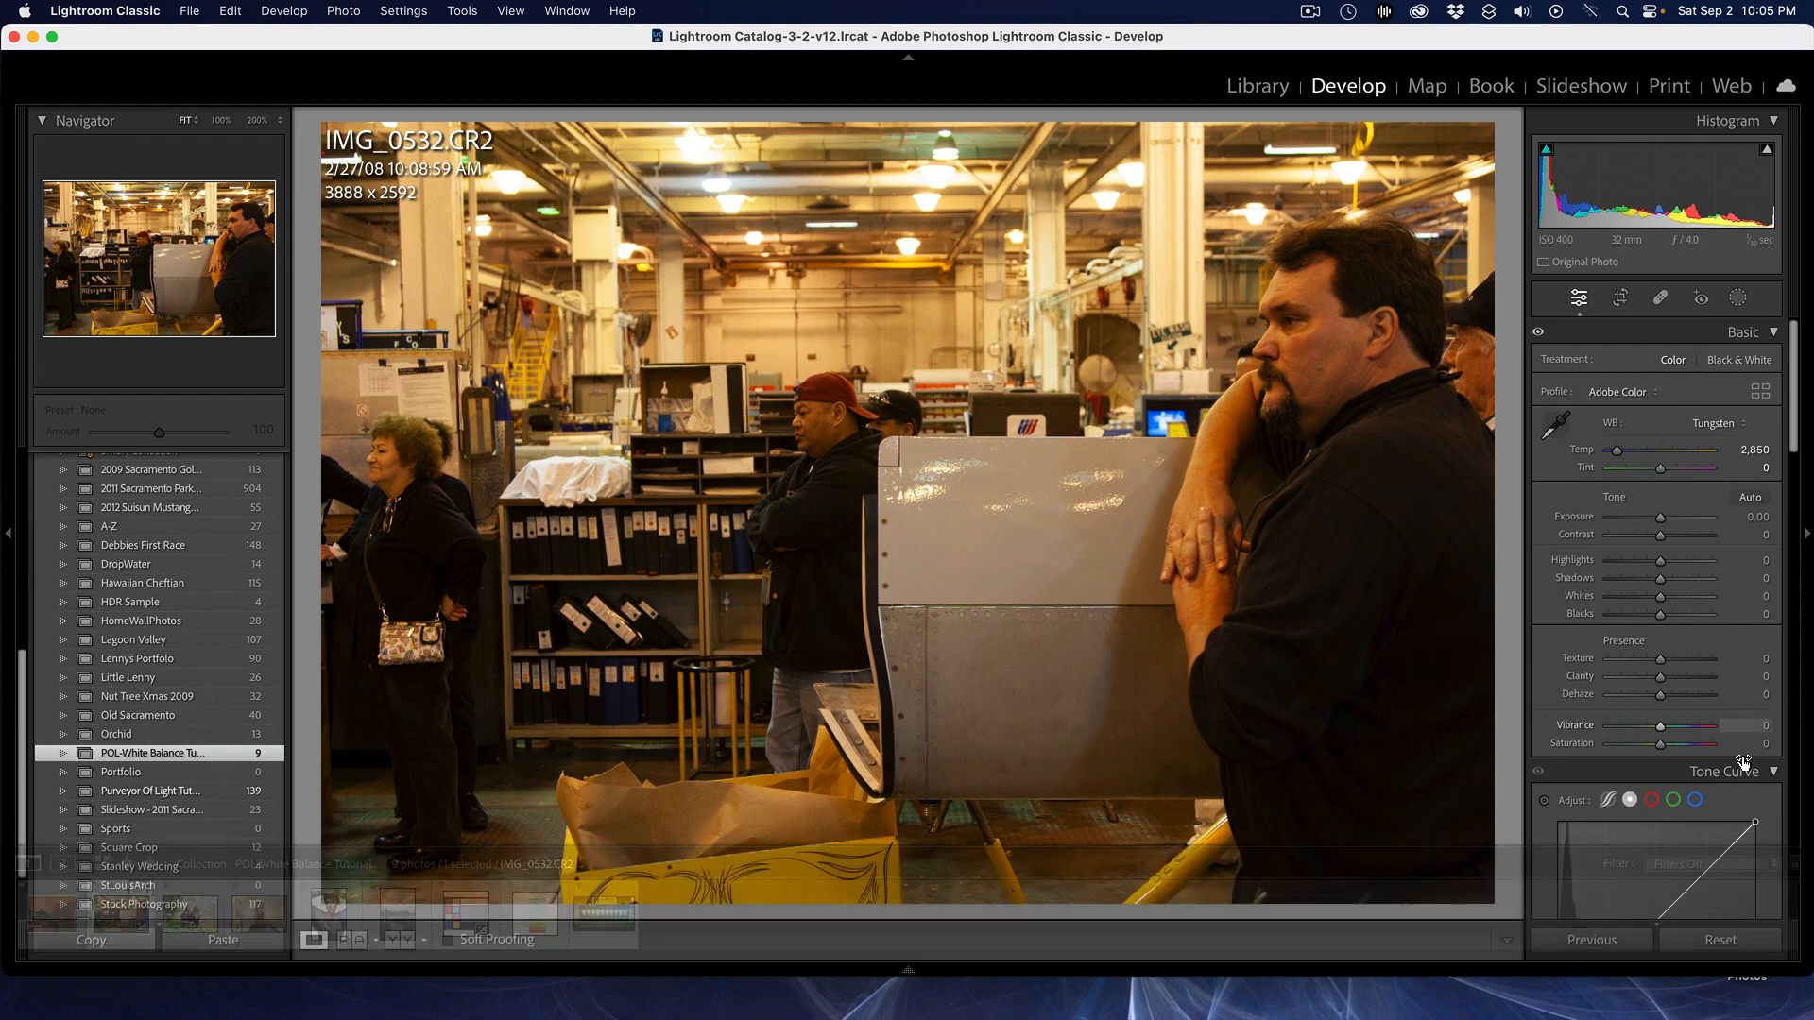
click(1735, 948)
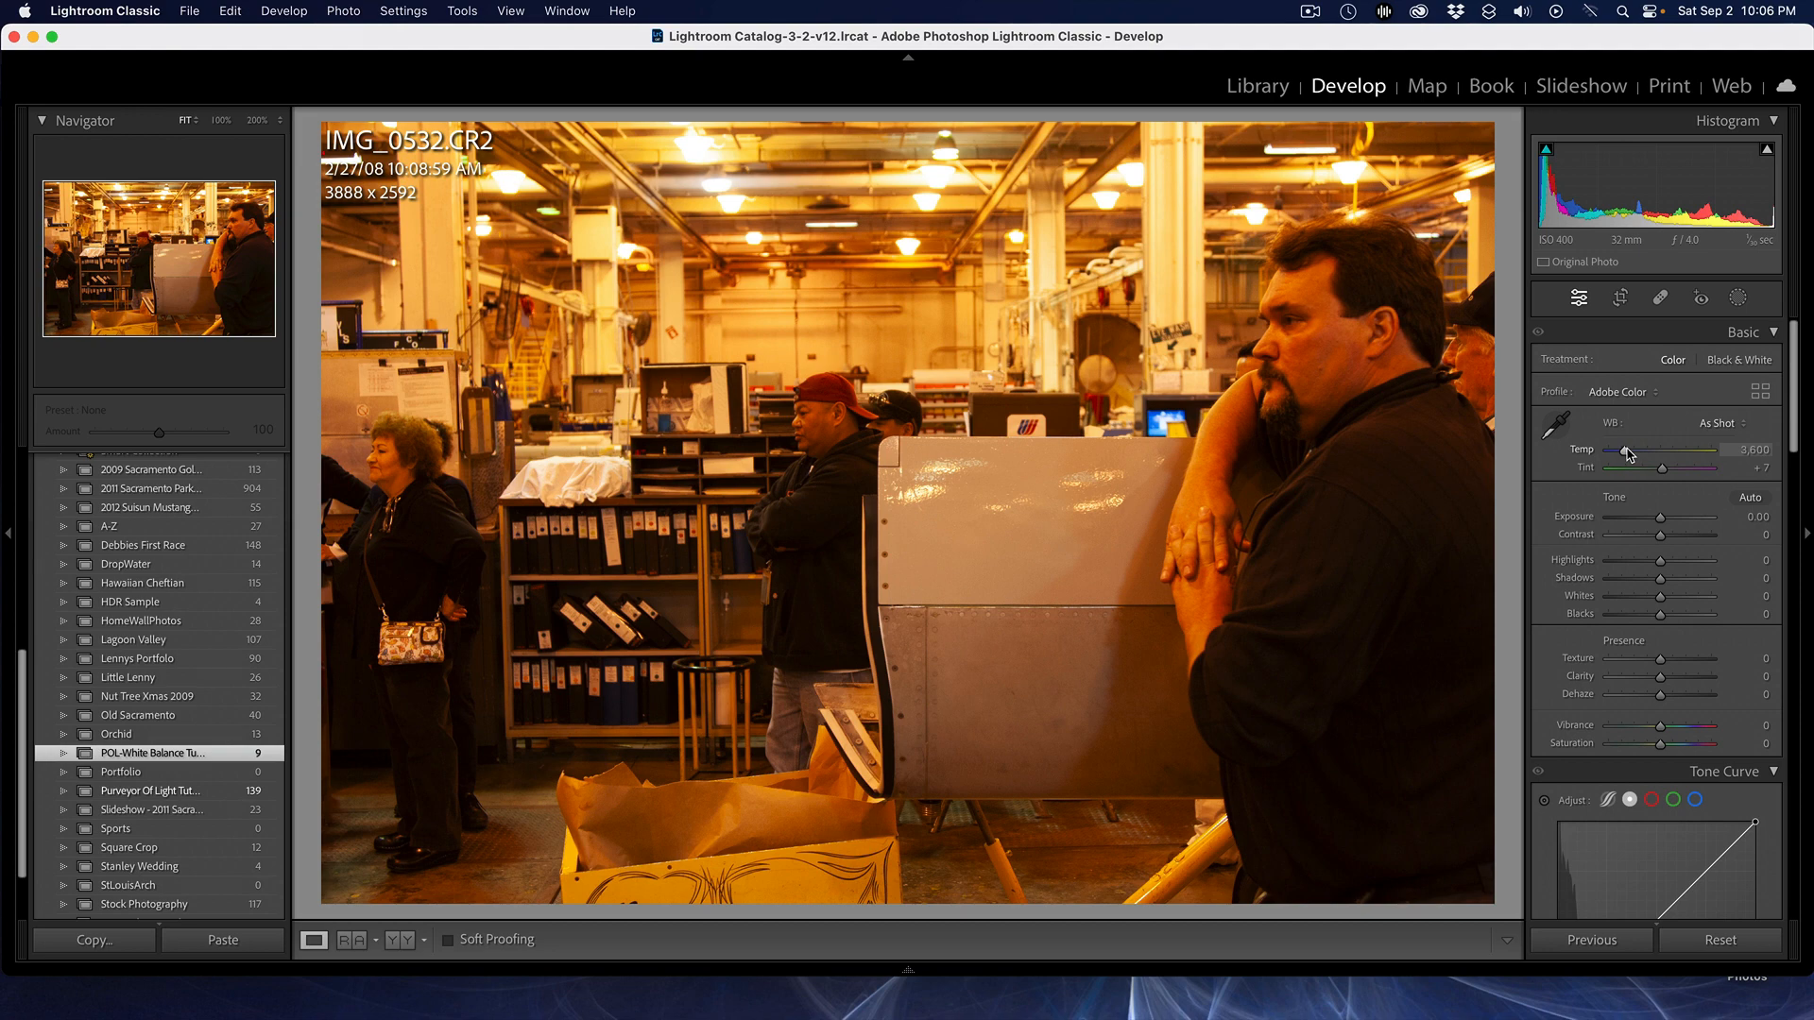
Try a custom white balance with Temp about 14,619 and Tint about -52 on IMG_0532.CR2, and reset the photo
drag(1626, 452, 1695, 455)
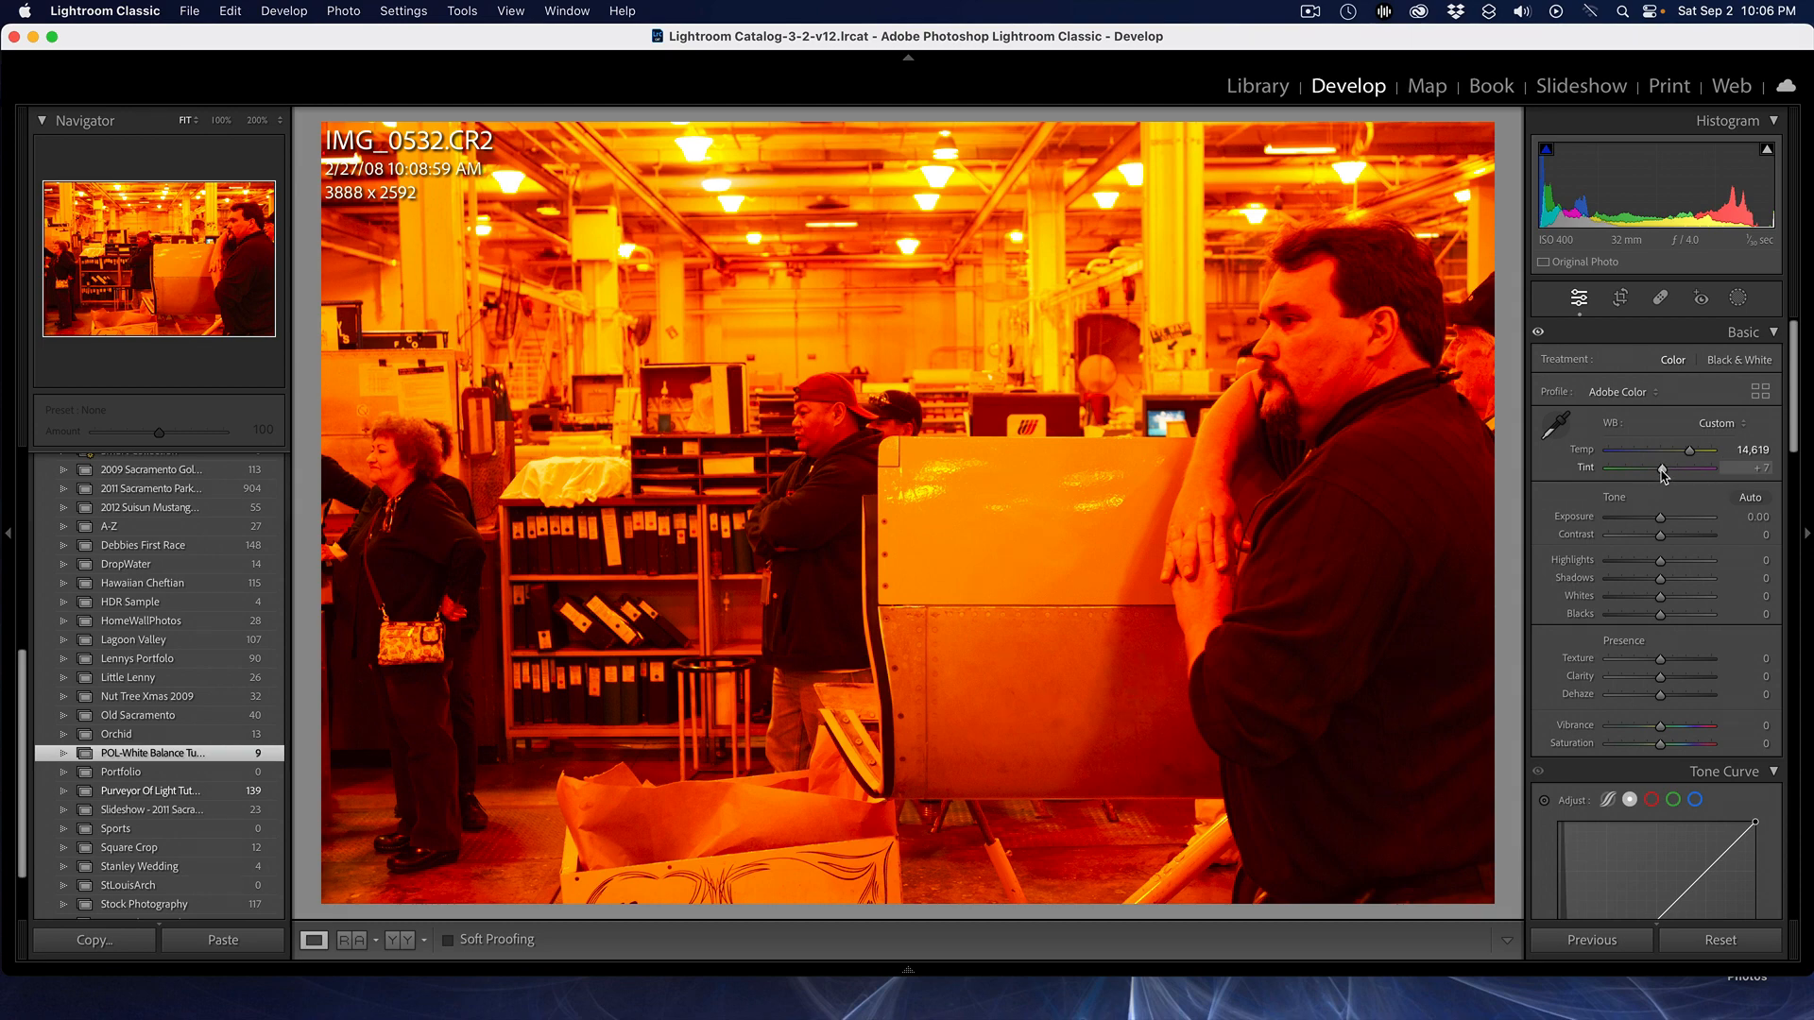
mouse_move(1663, 474)
mouse_down()
mouse_move(1576, 480)
mouse_move(1706, 491)
mouse_move(1645, 493)
mouse_up()
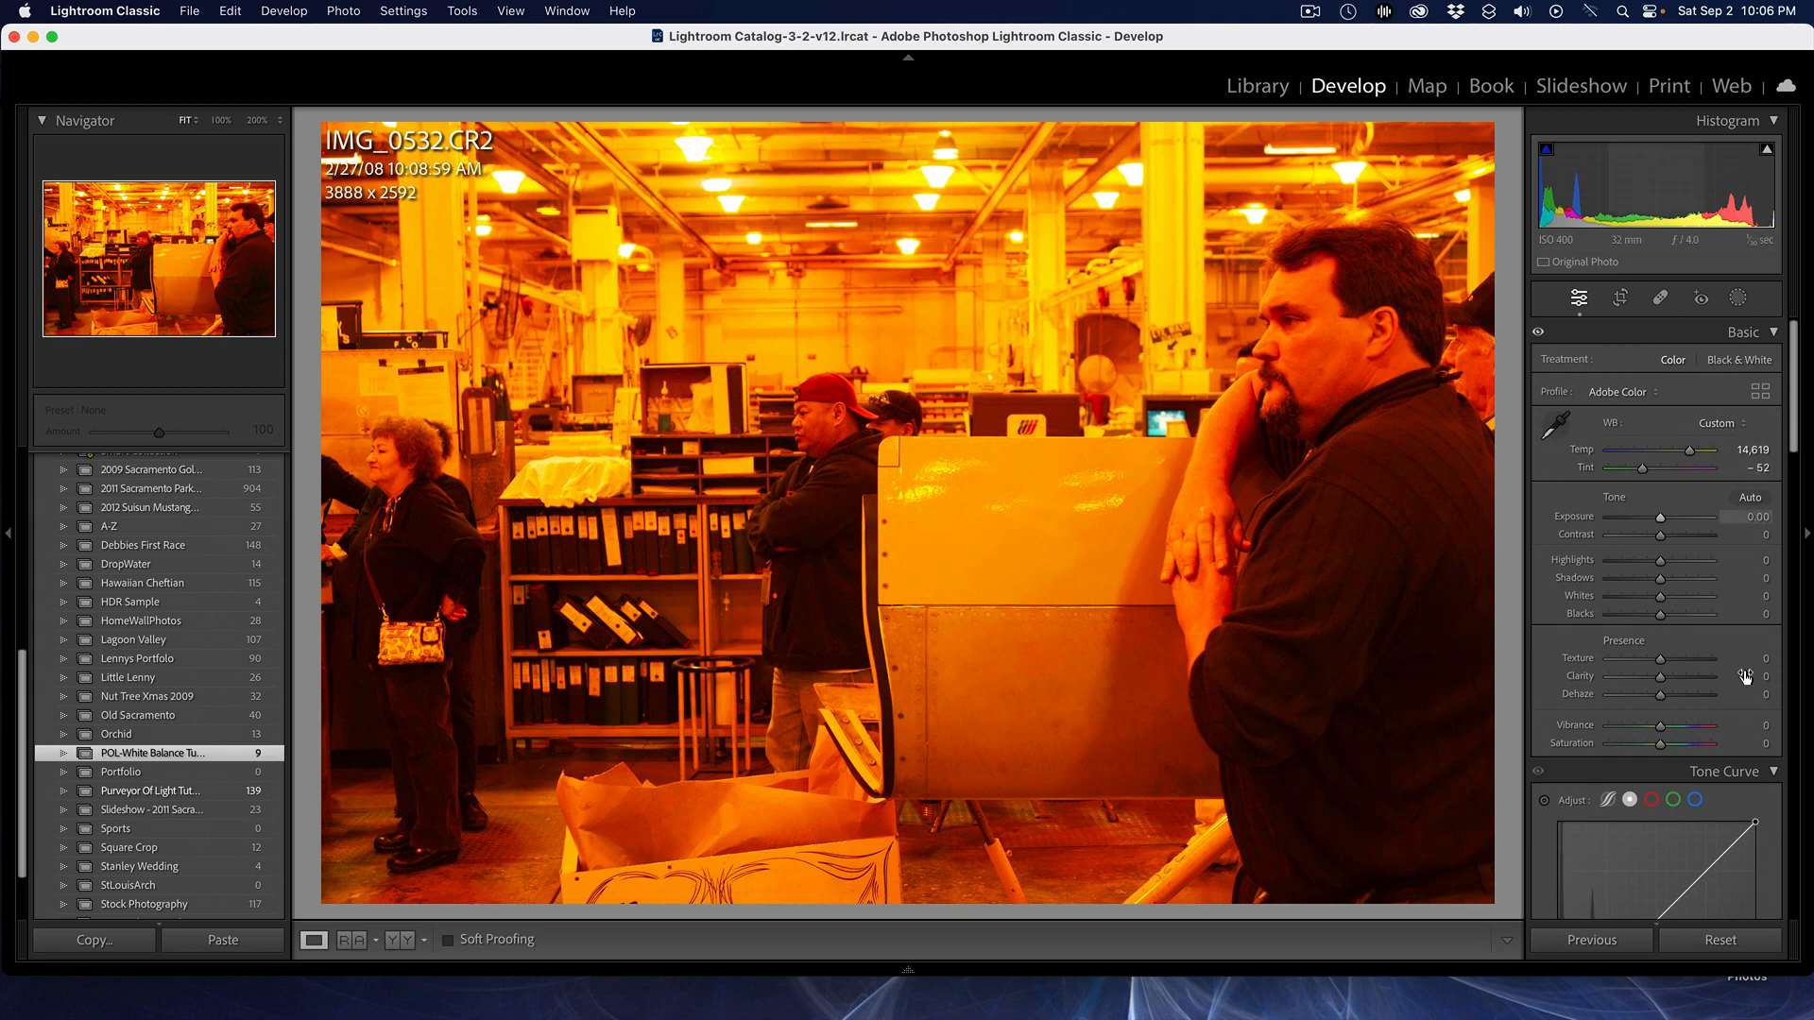
click(1748, 946)
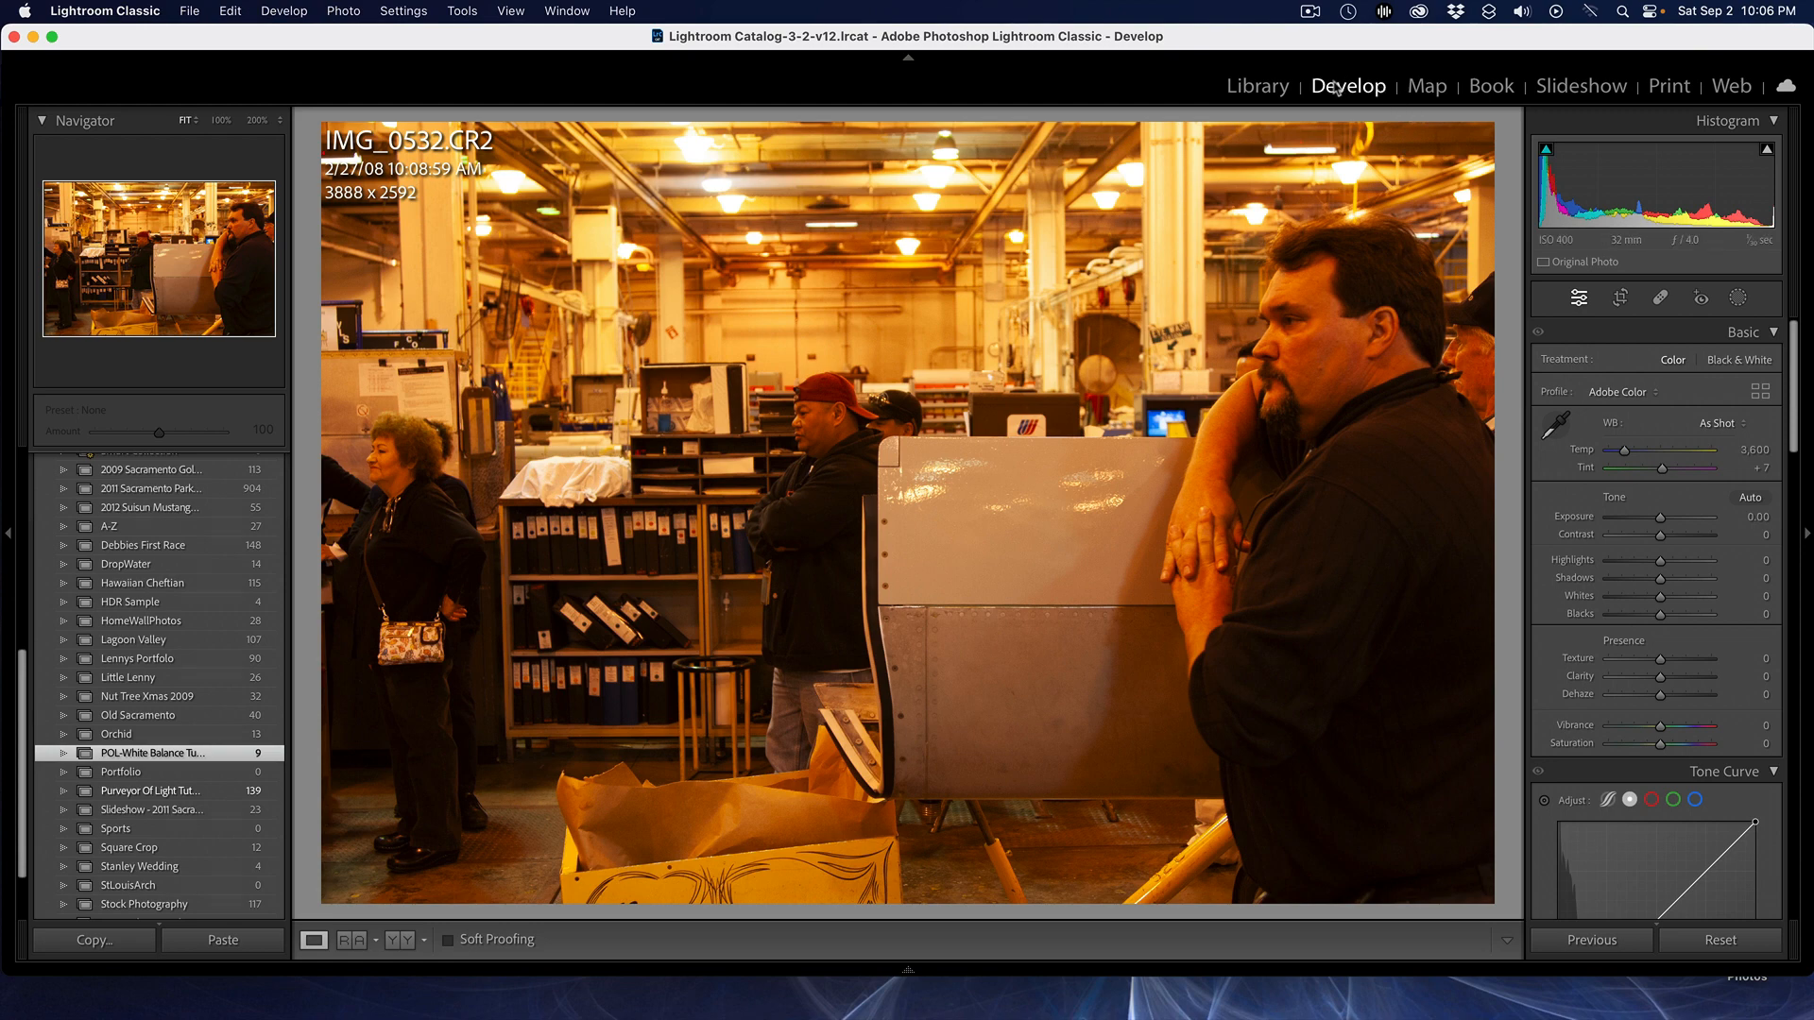
Return to the Library and open the portrait LHE-POL--101.dng in the Develop module
click(1263, 86)
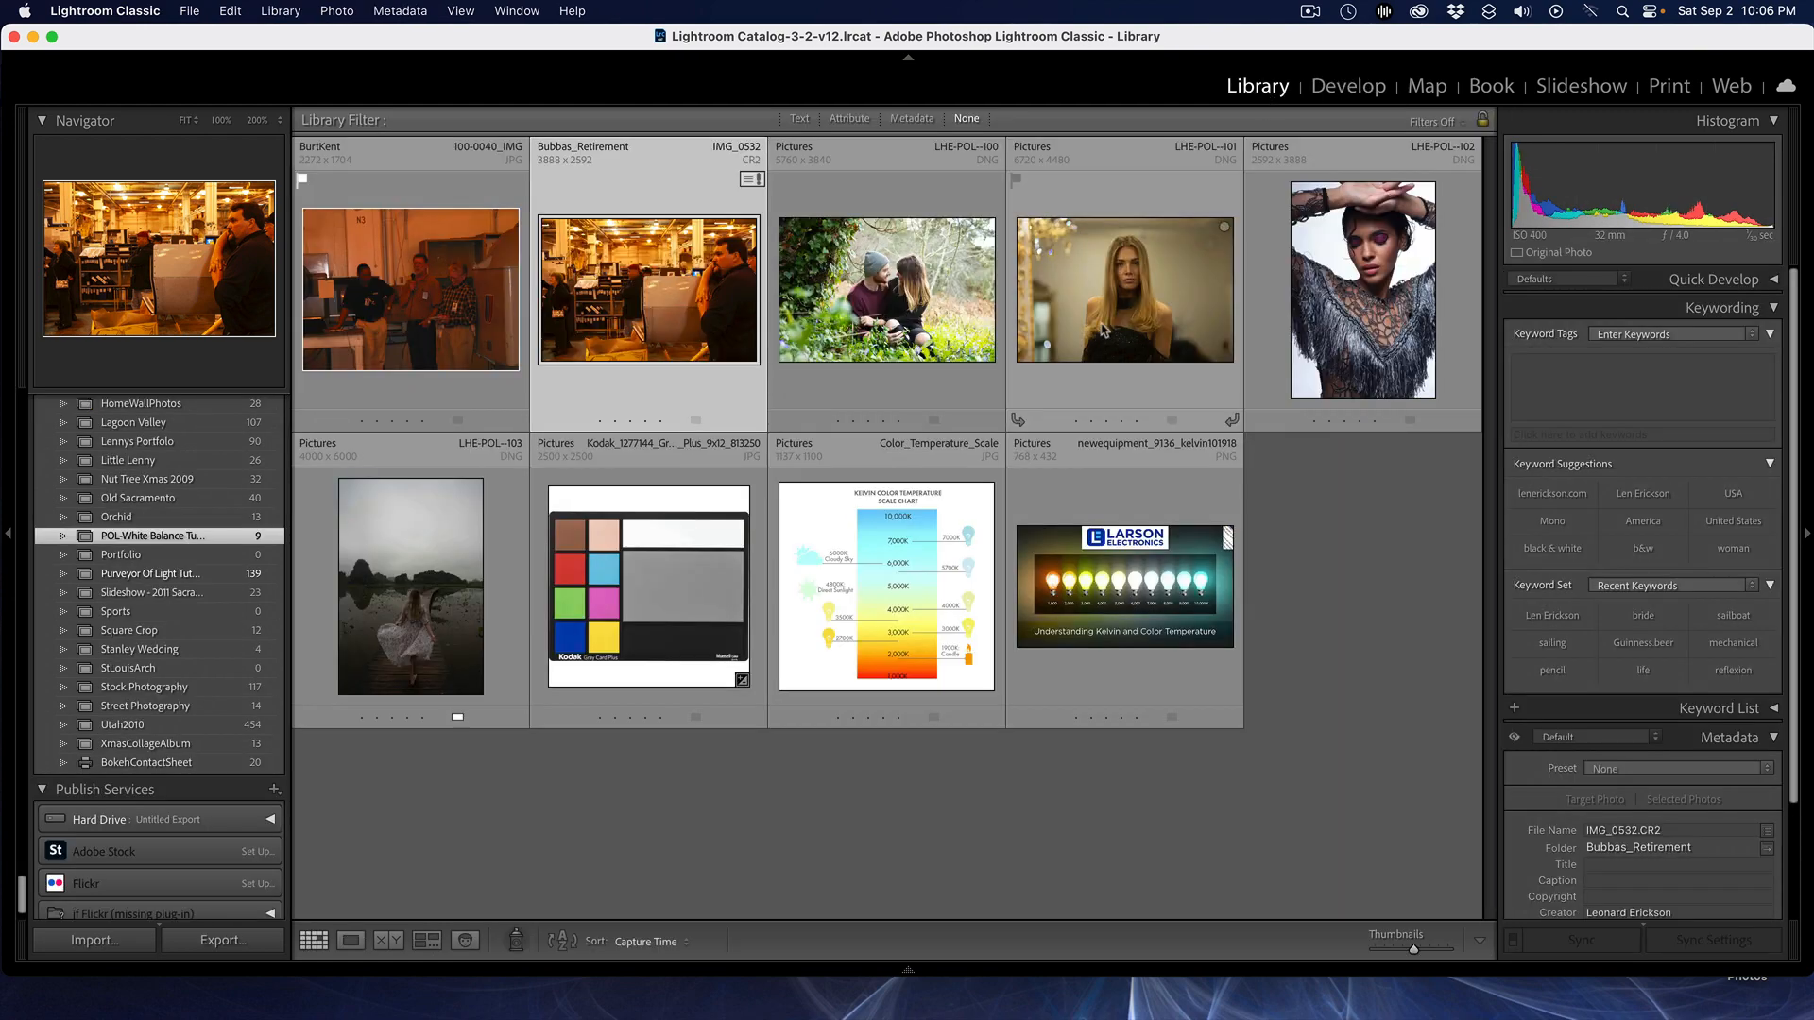
click(1133, 300)
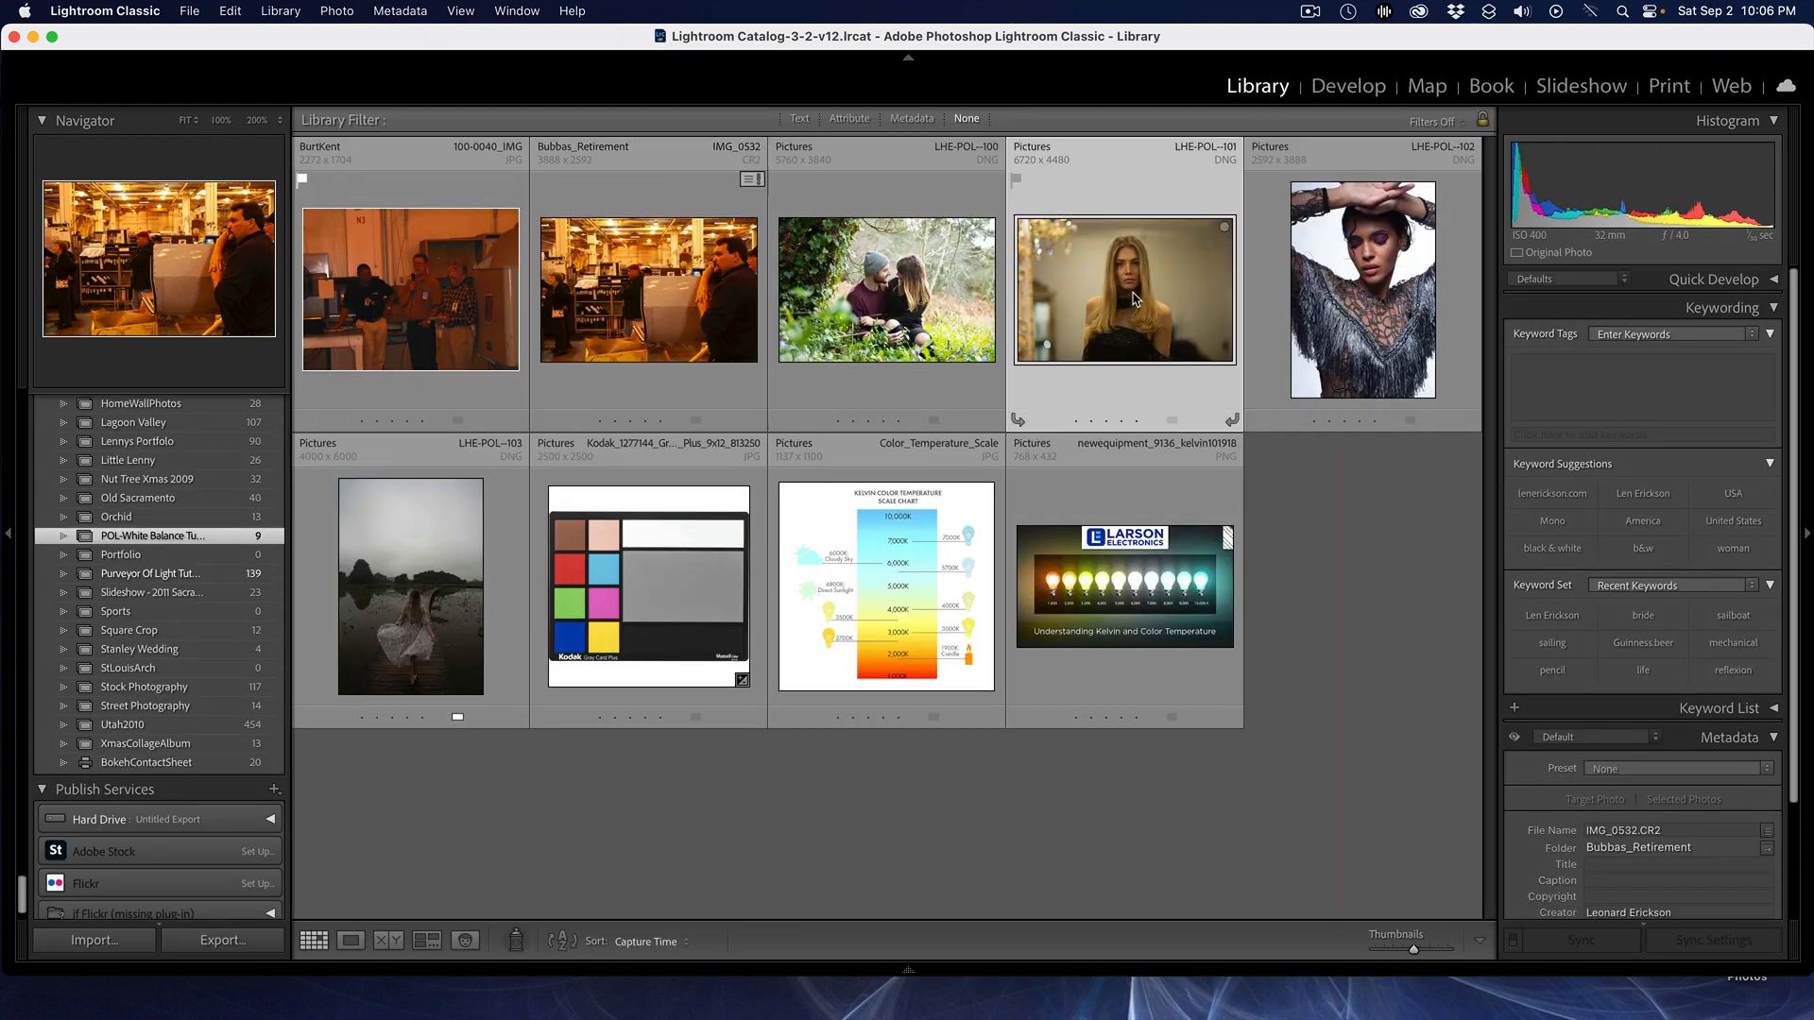
key(d)
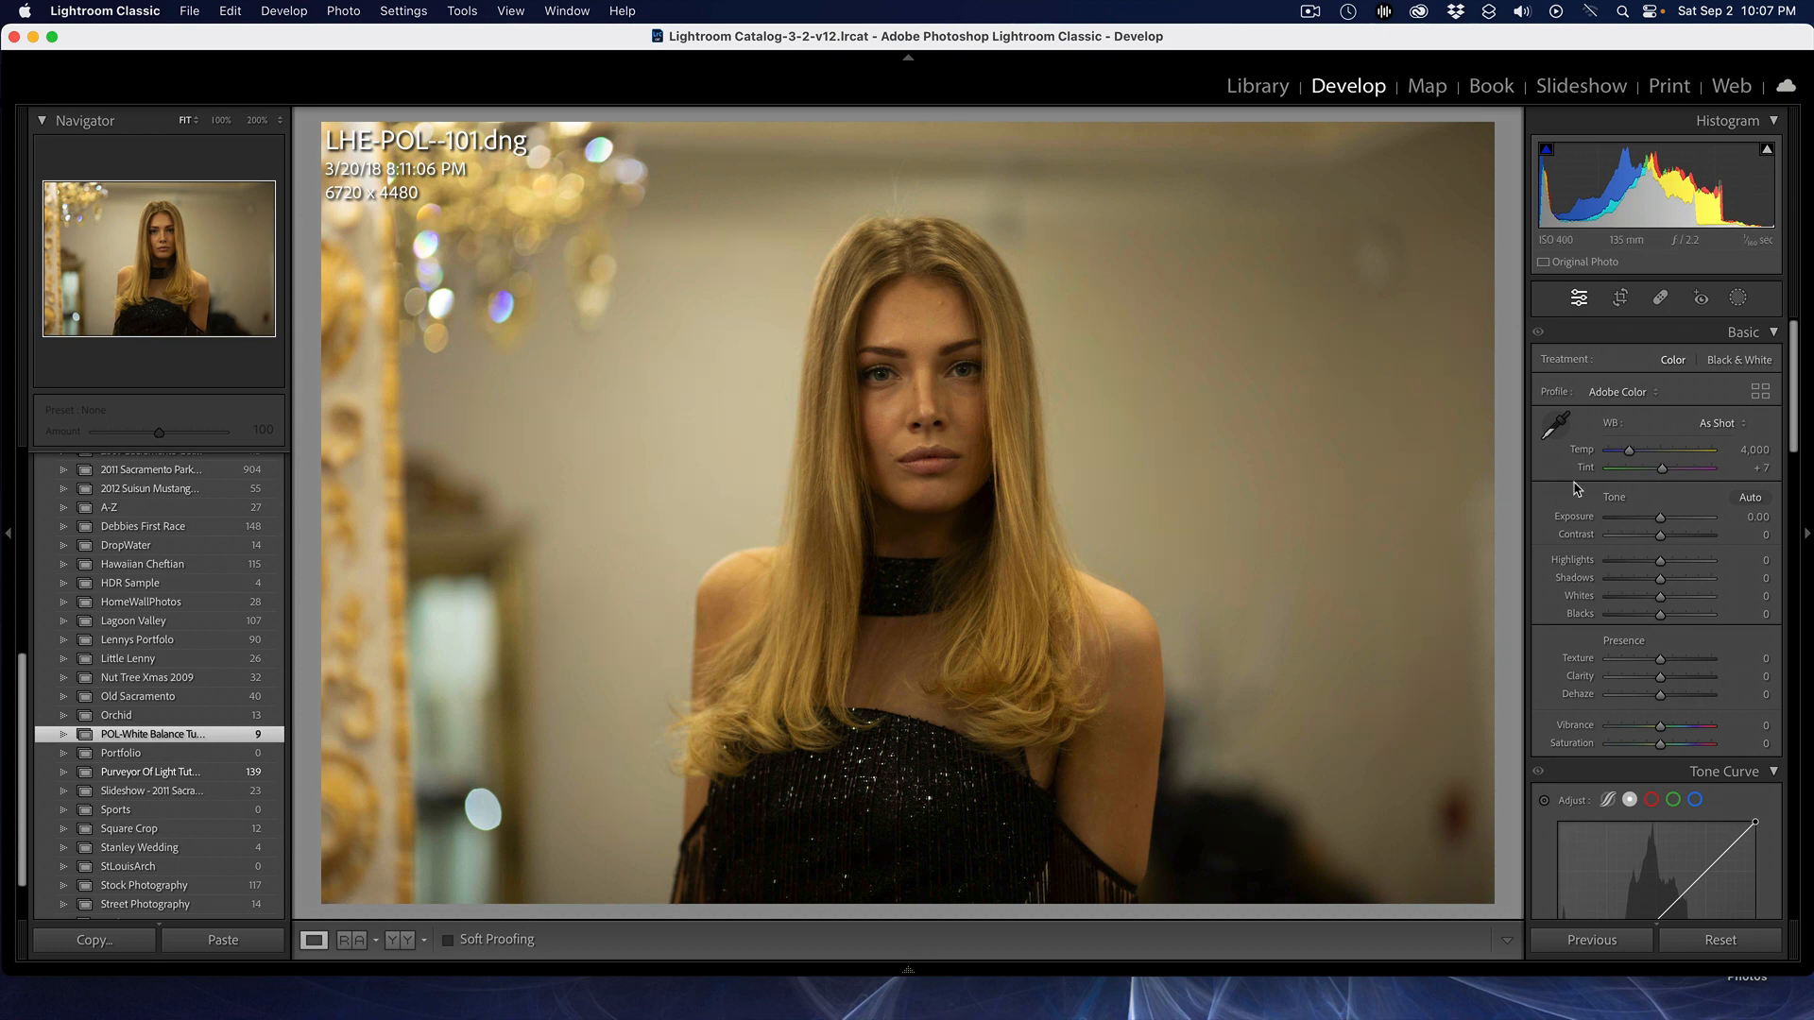
Warm the white balance of LHE-POL--101.dng to a Temp of about 6,590 and a Tint of about +58
click(1638, 452)
drag(1639, 453, 1680, 469)
click(1657, 469)
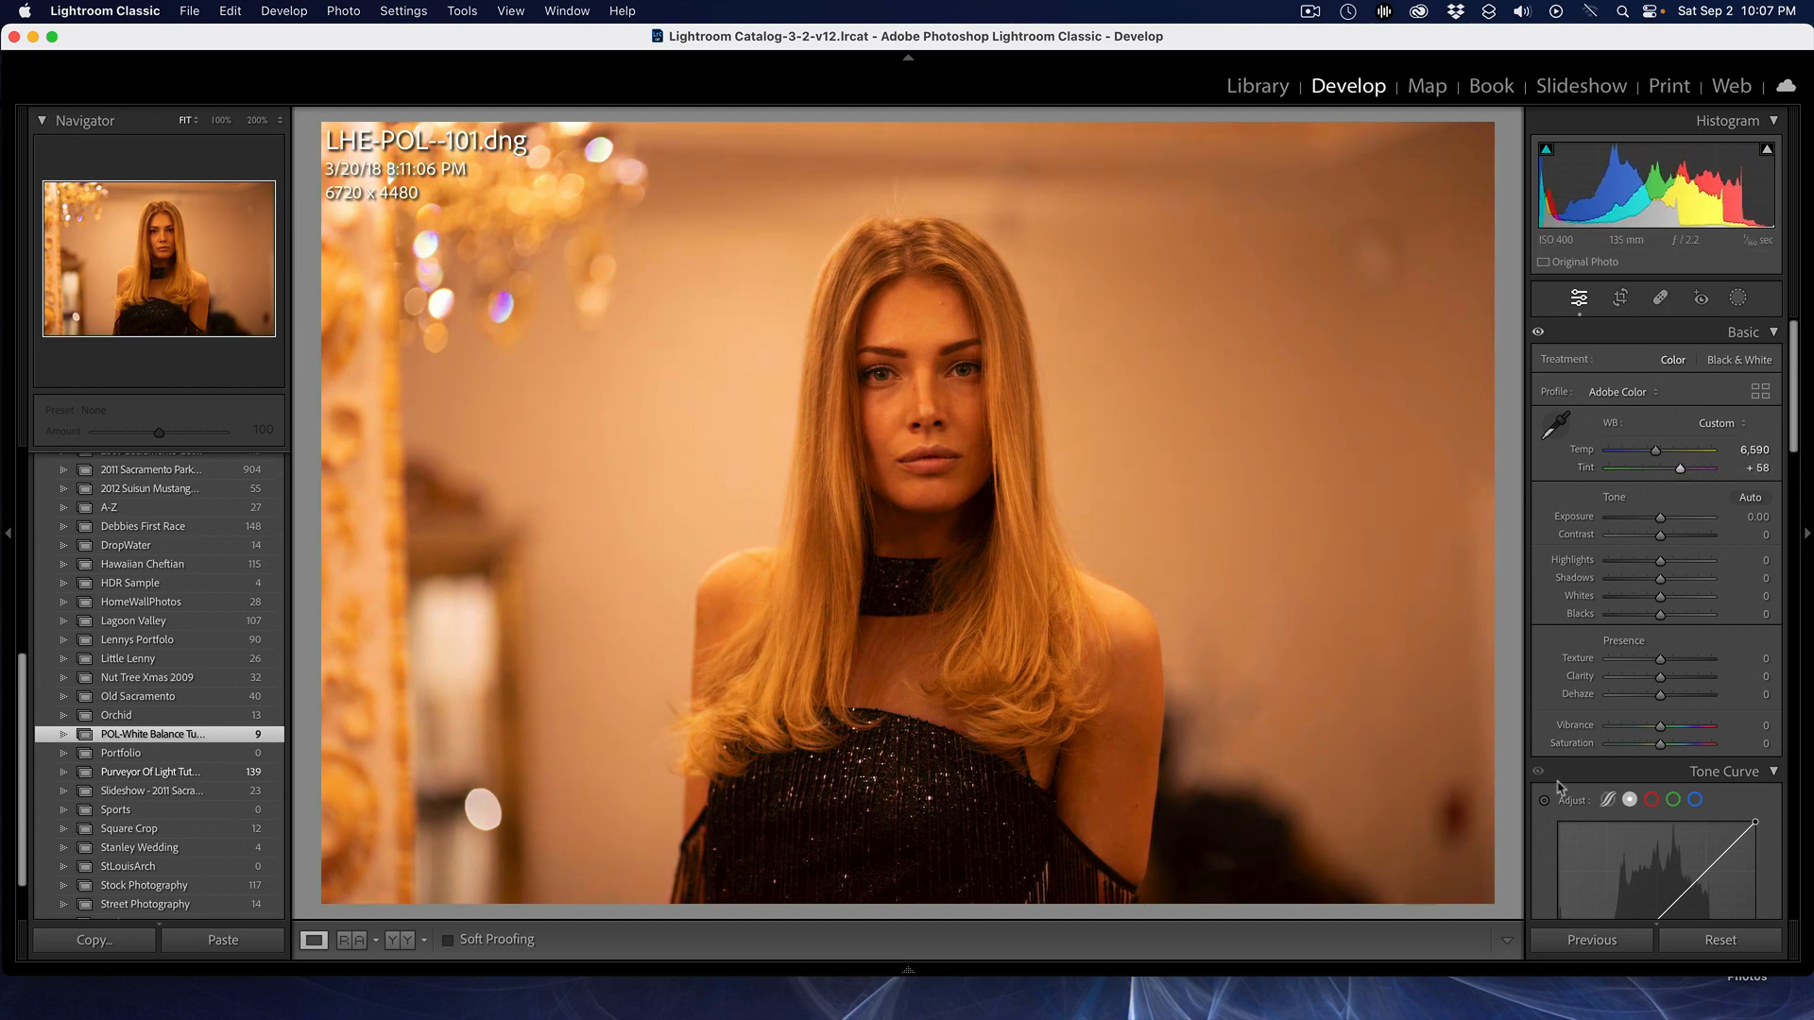
Compare the warmed portrait with its Before view, and return to the adjusted version
key(backslash)
key(backslash)
key(backslash)
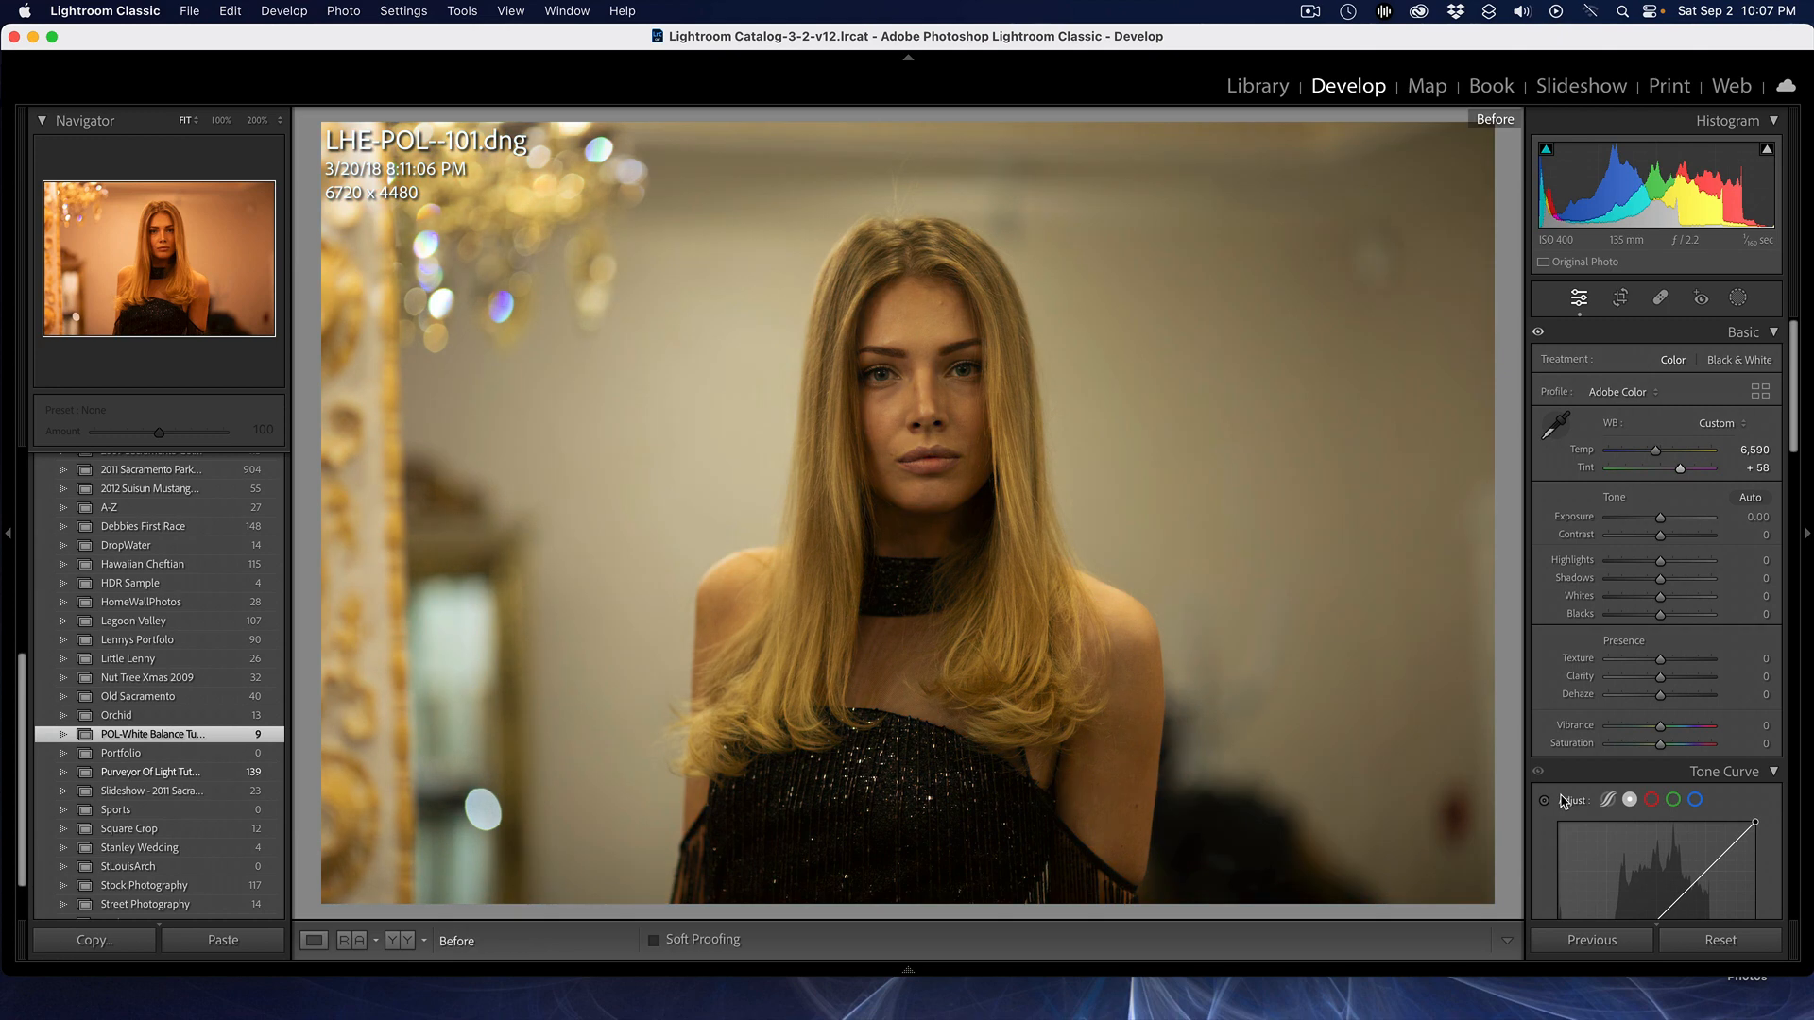
key(backslash)
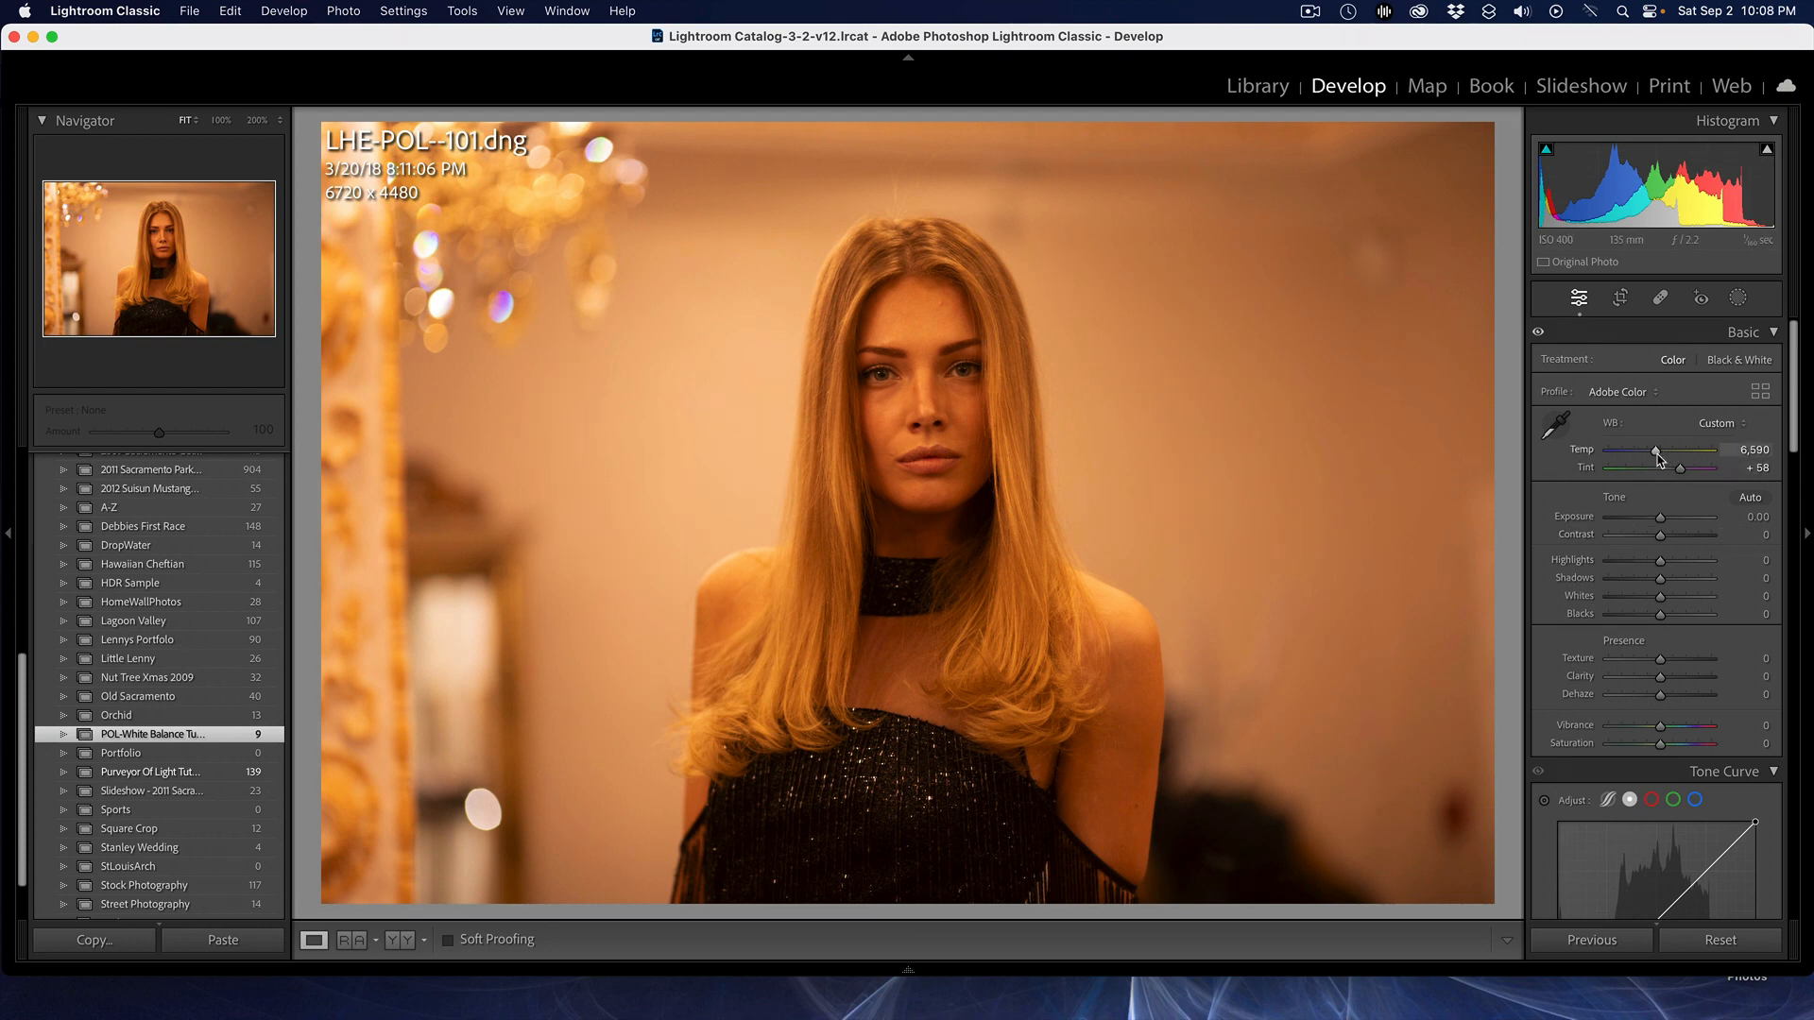
Try the Auto, Daylight and Cloudy white balance presets in turn on LHE-POL--101.dng
click(1719, 424)
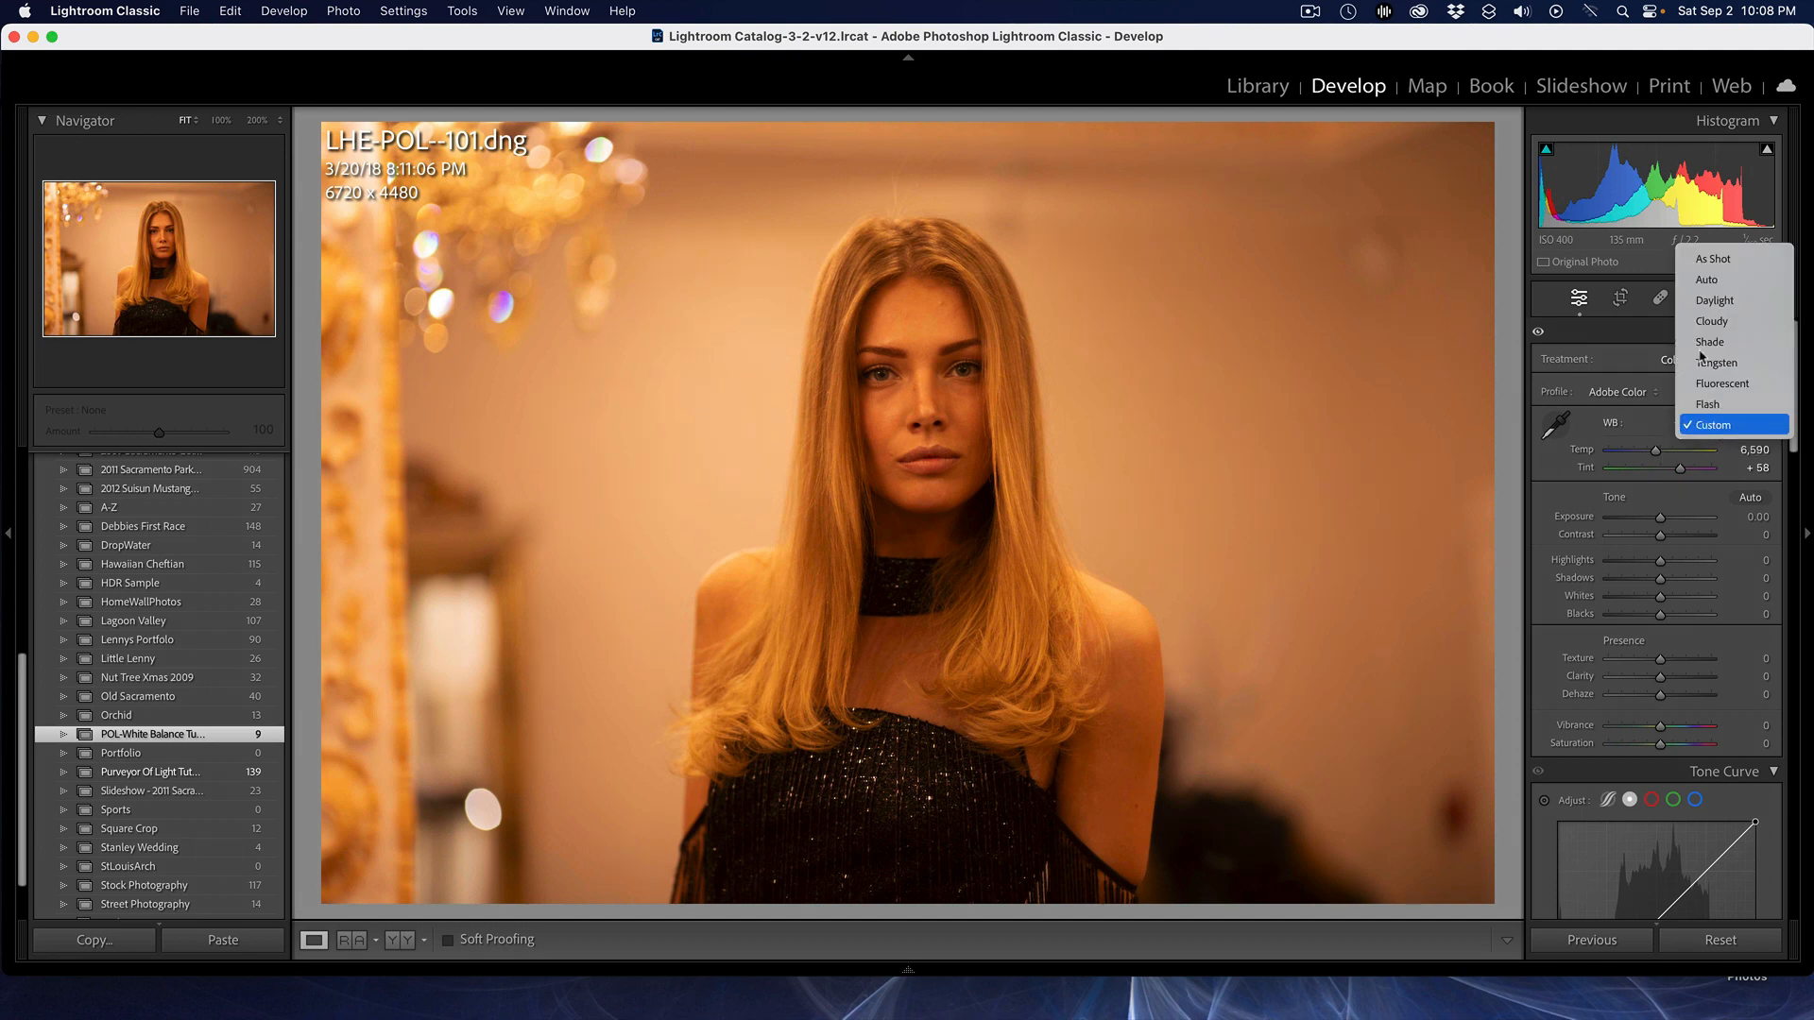
click(1710, 281)
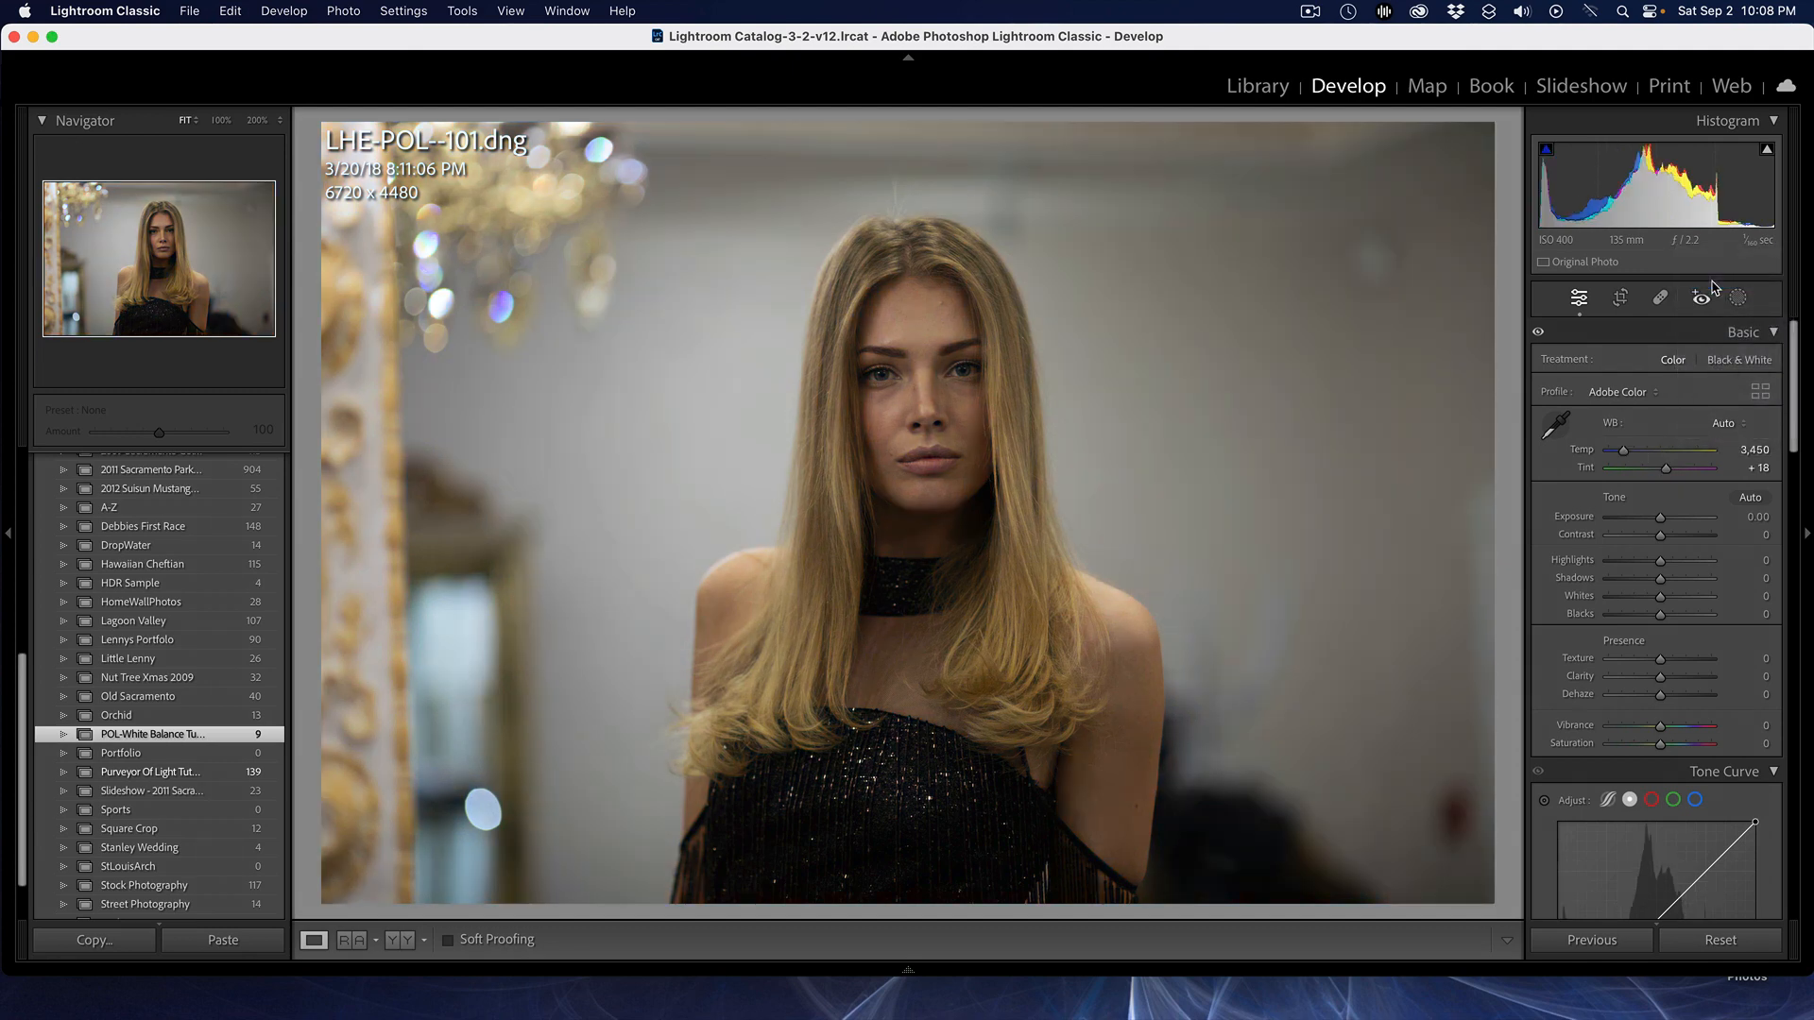
click(1731, 425)
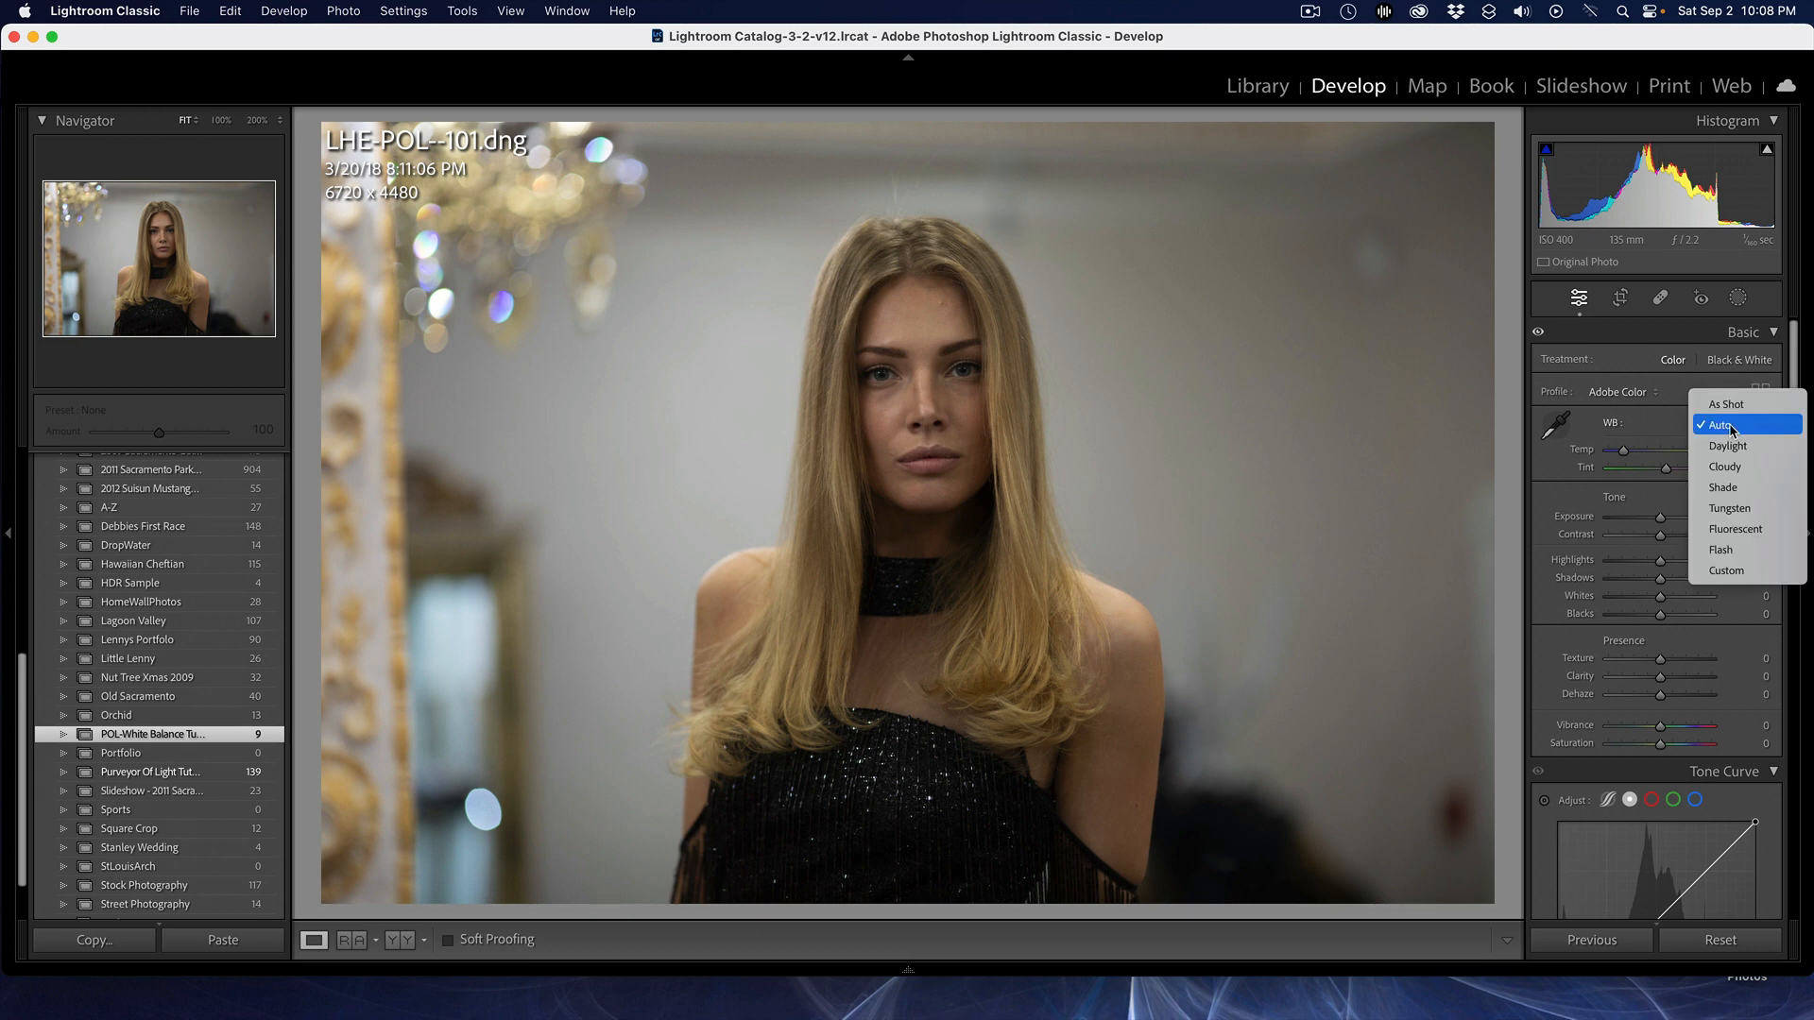
click(1732, 445)
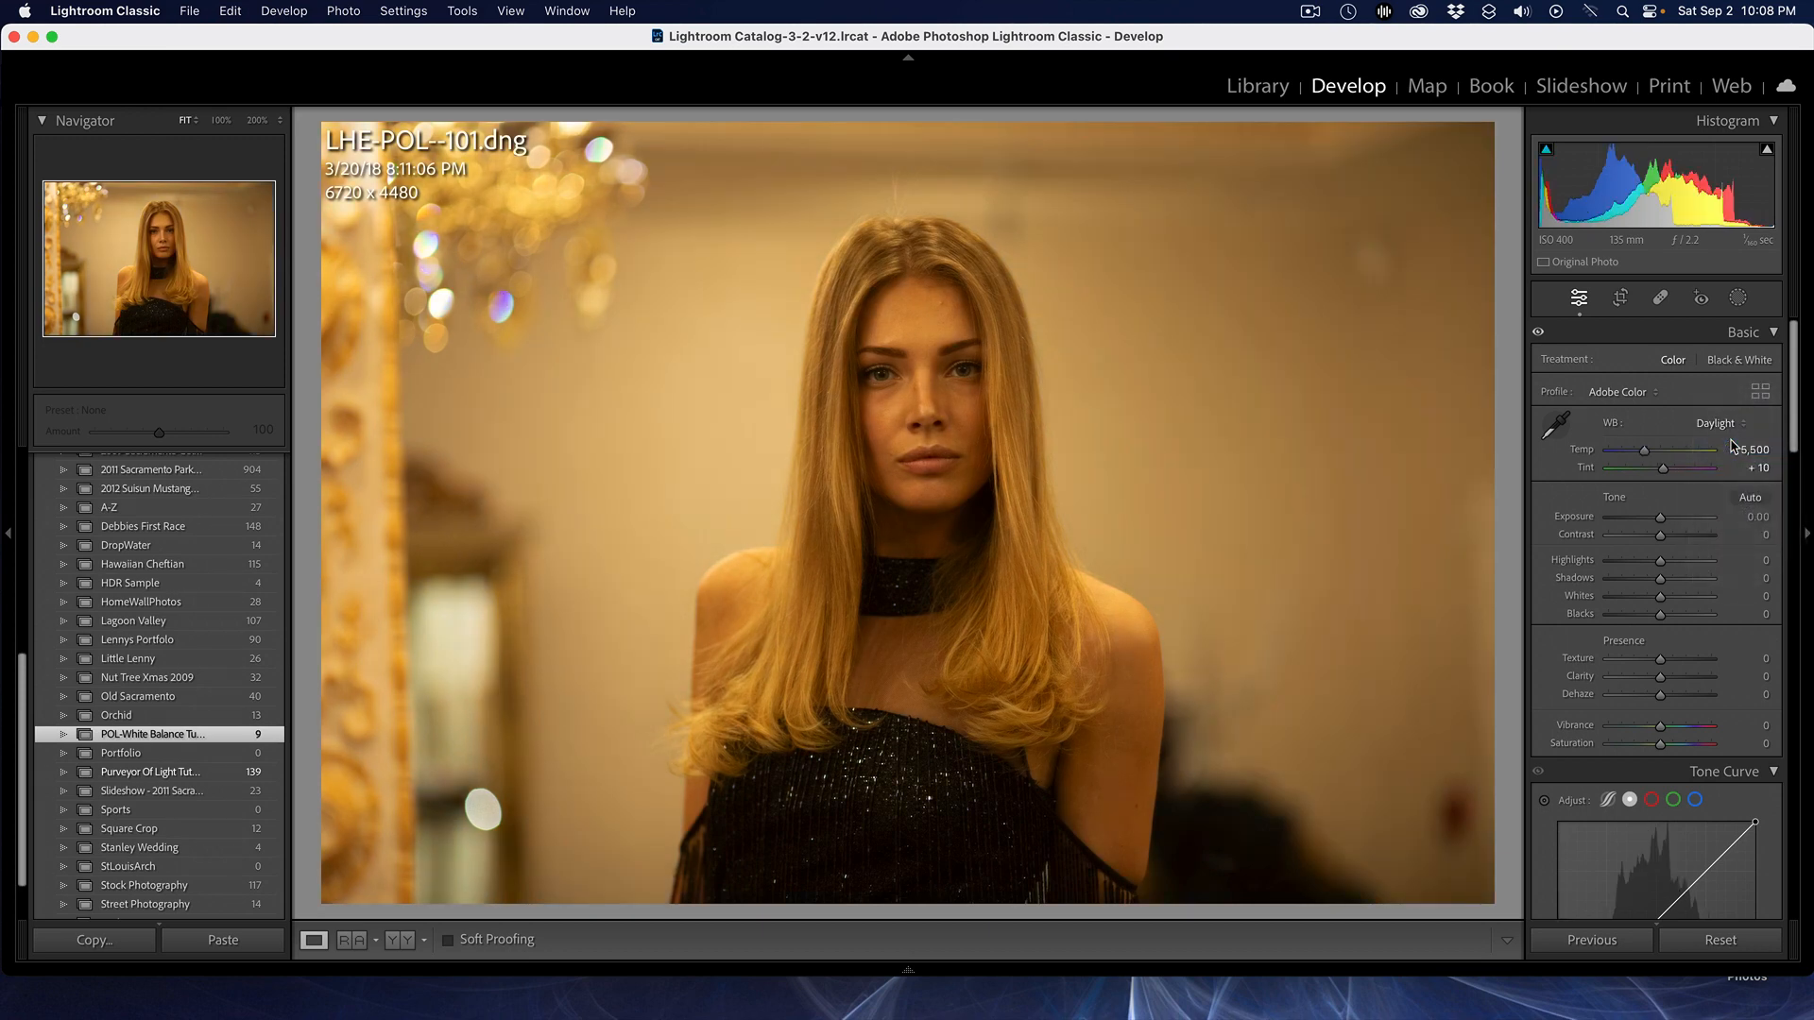
click(1730, 424)
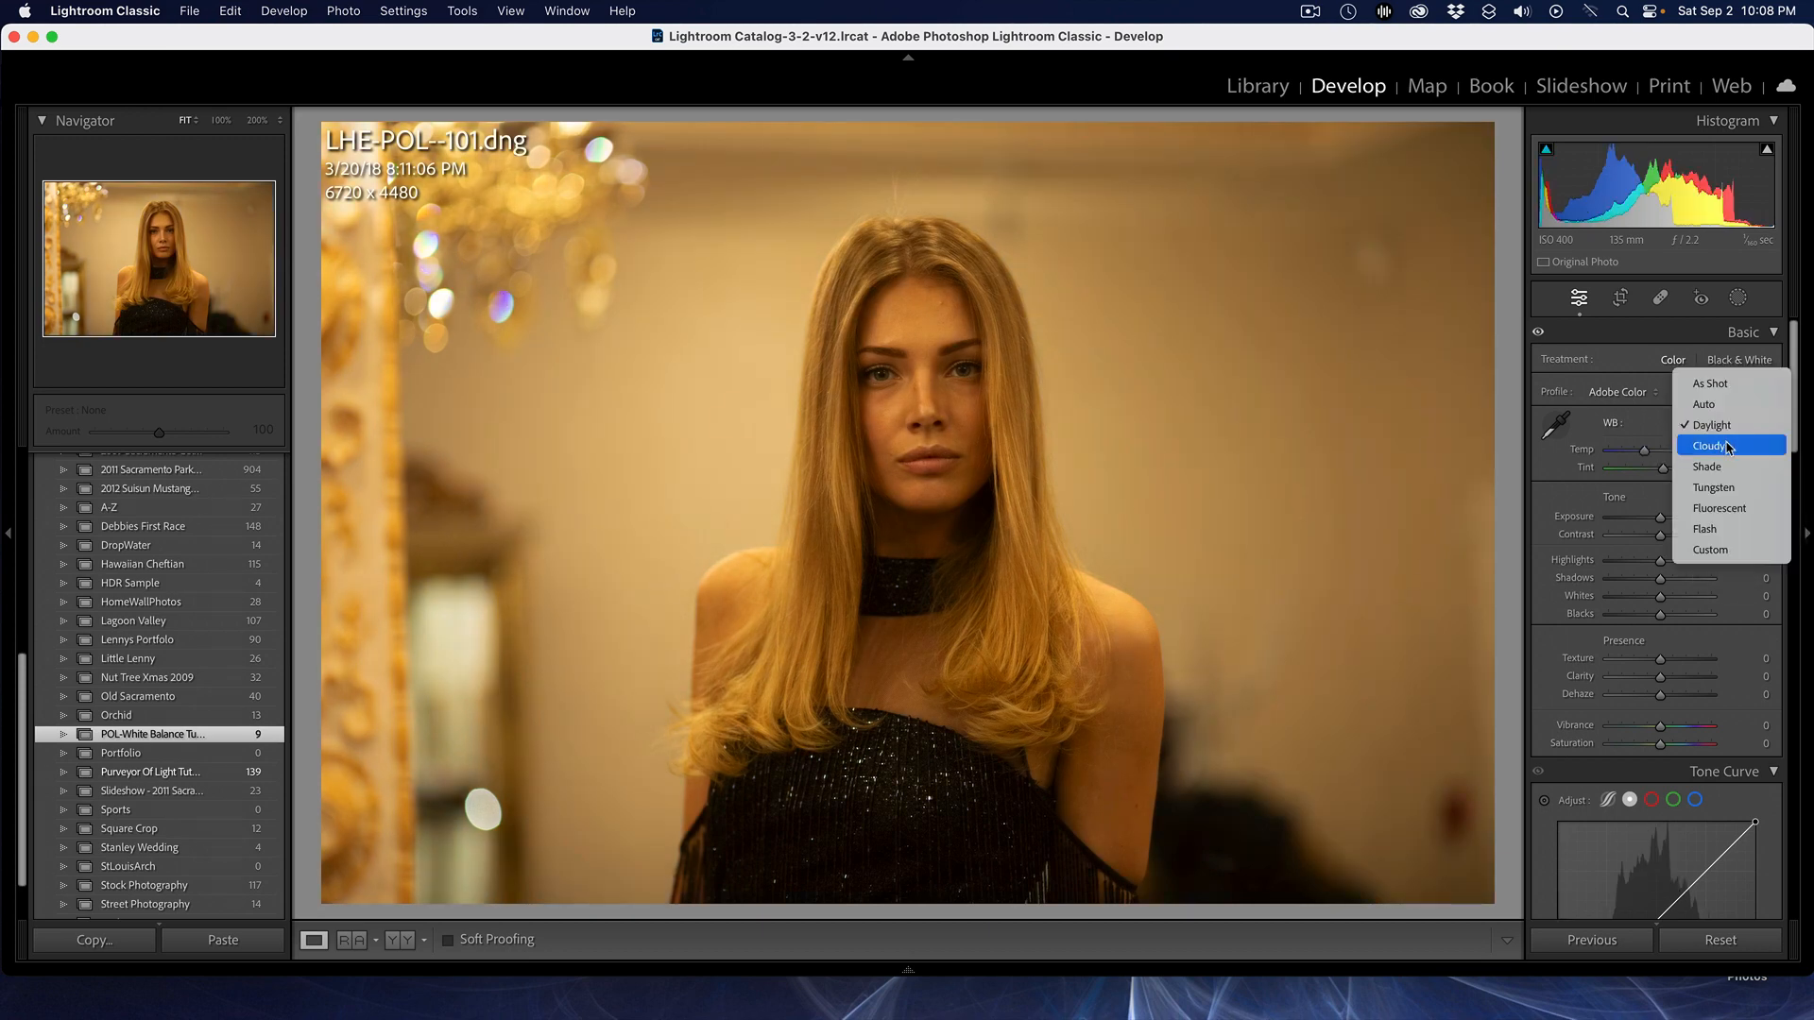
click(1729, 447)
Try the Shade, Tungsten and Flash white balance presets in turn on LHE-POL--101.dng, and return it to As Shot
click(1721, 424)
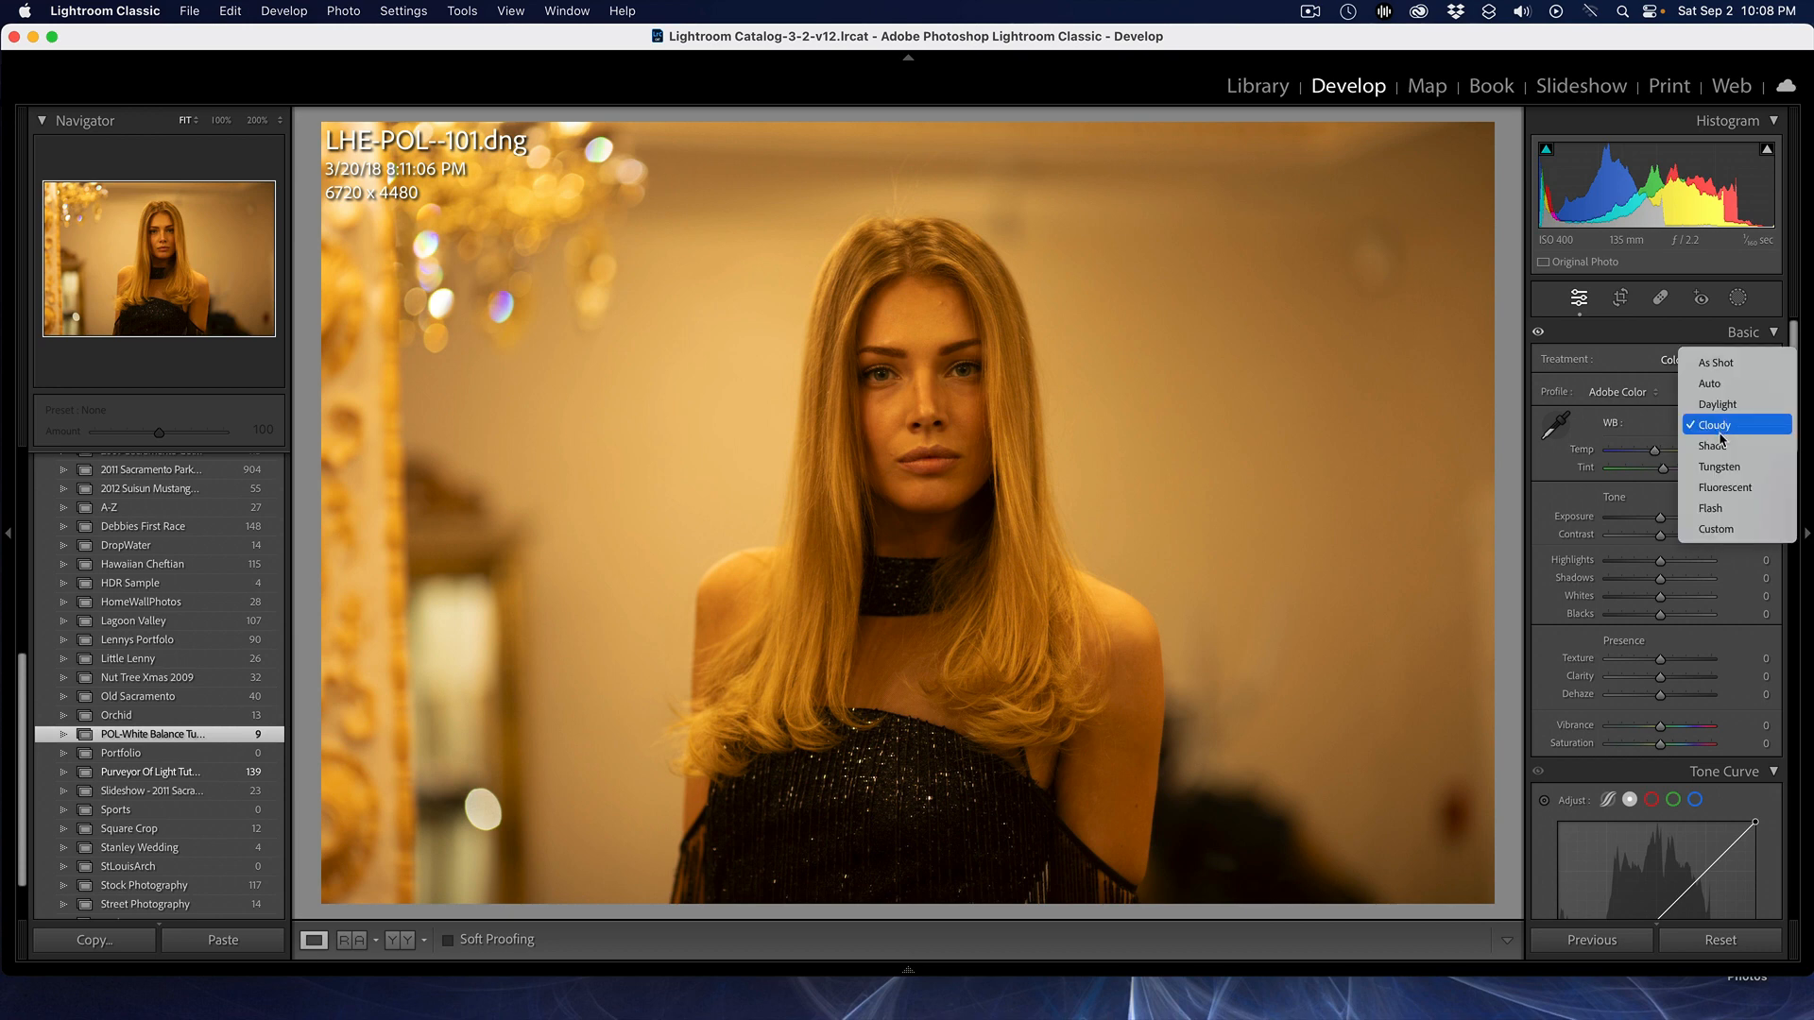
click(1720, 452)
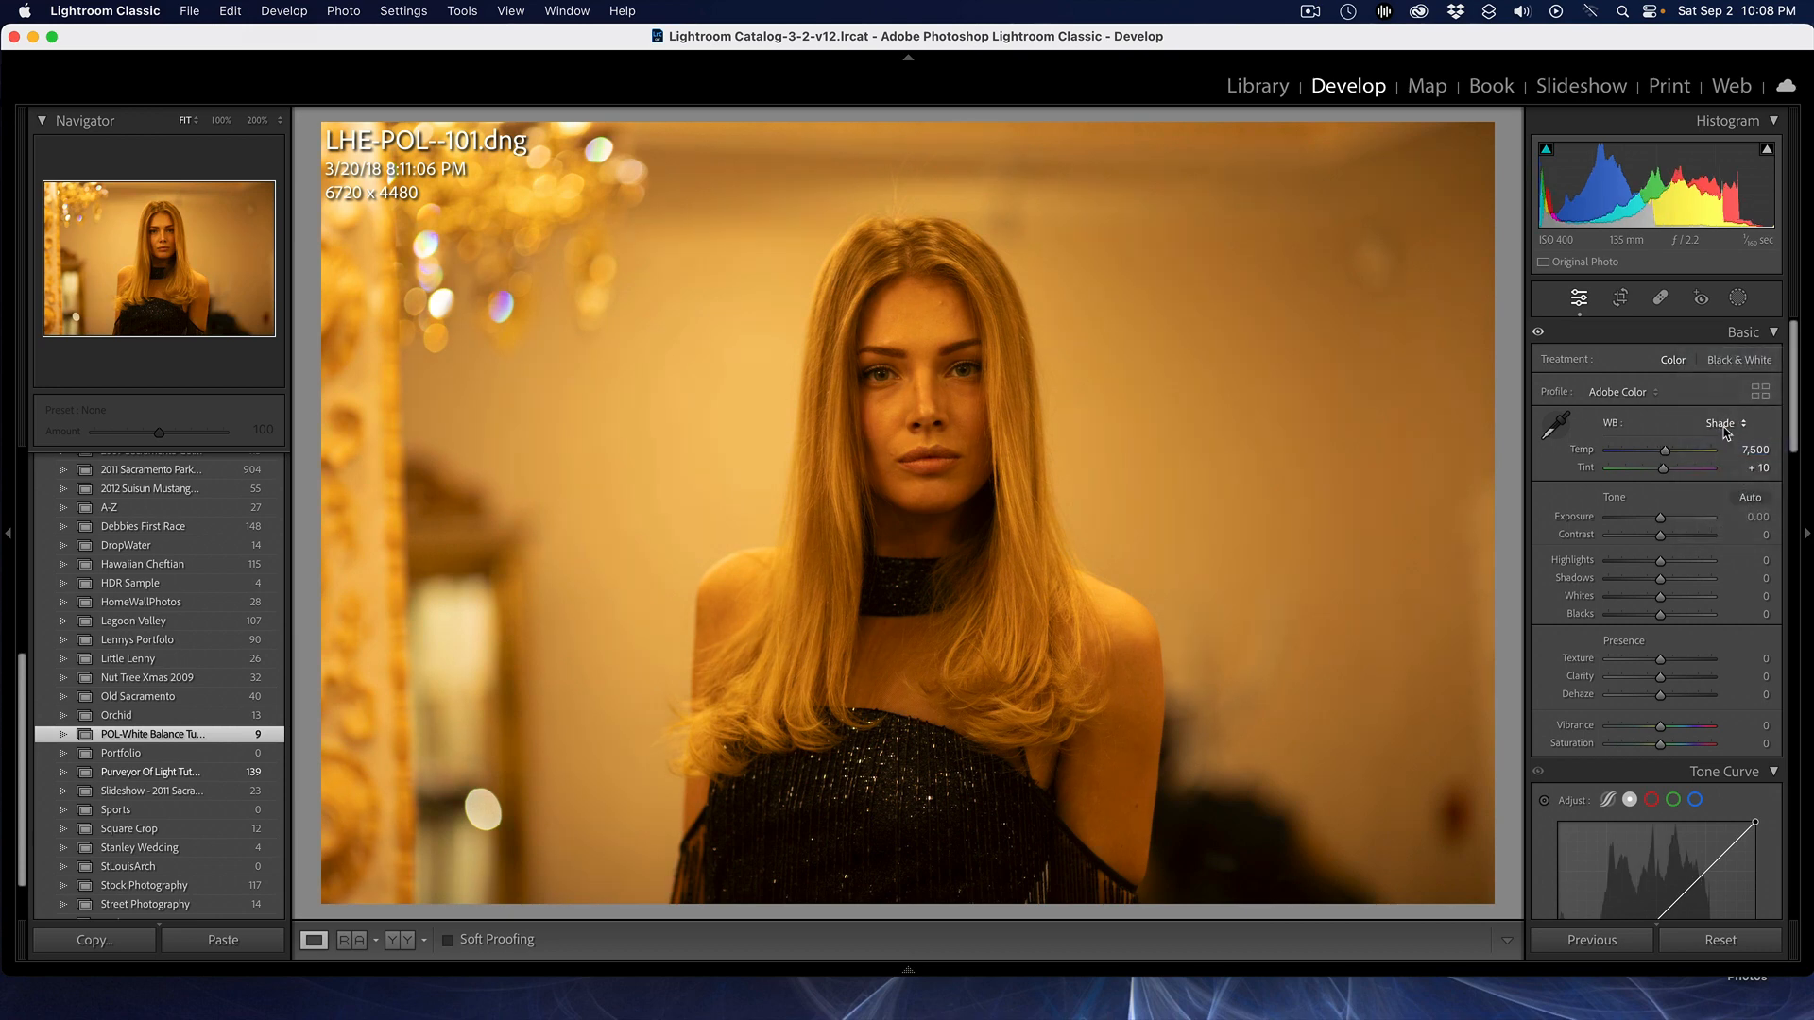
click(1721, 424)
click(1725, 445)
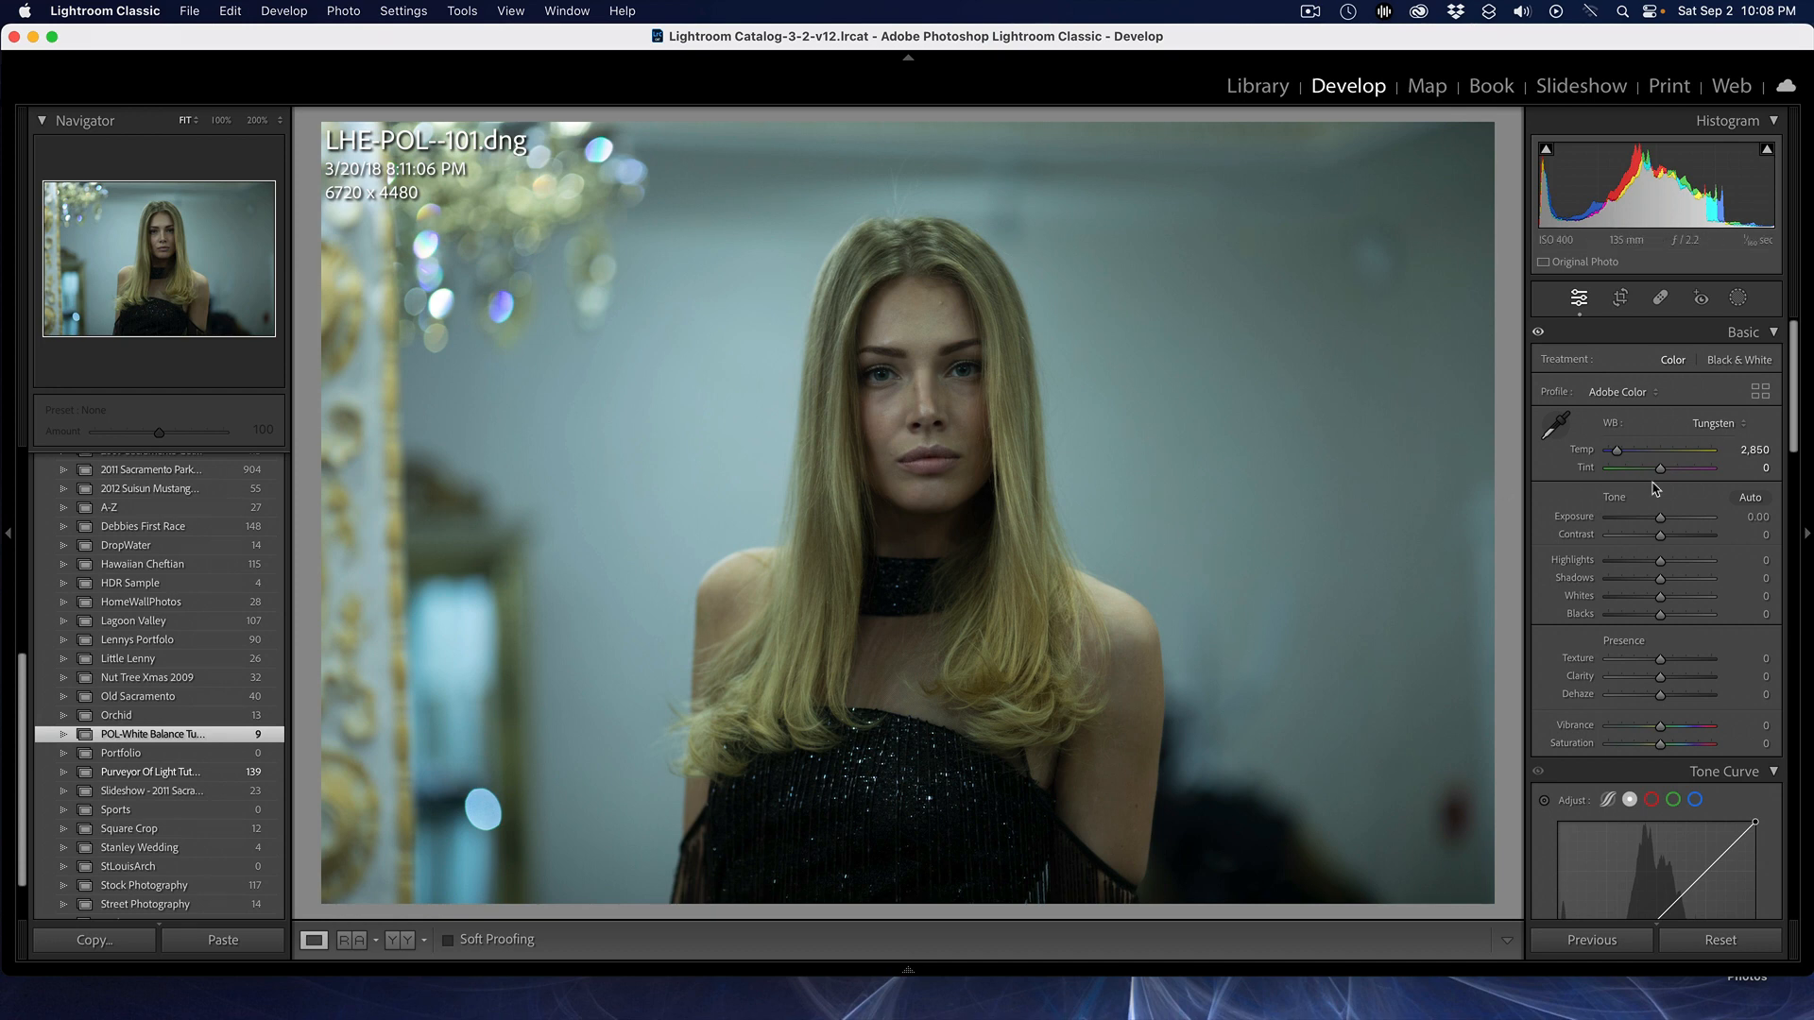
click(1717, 425)
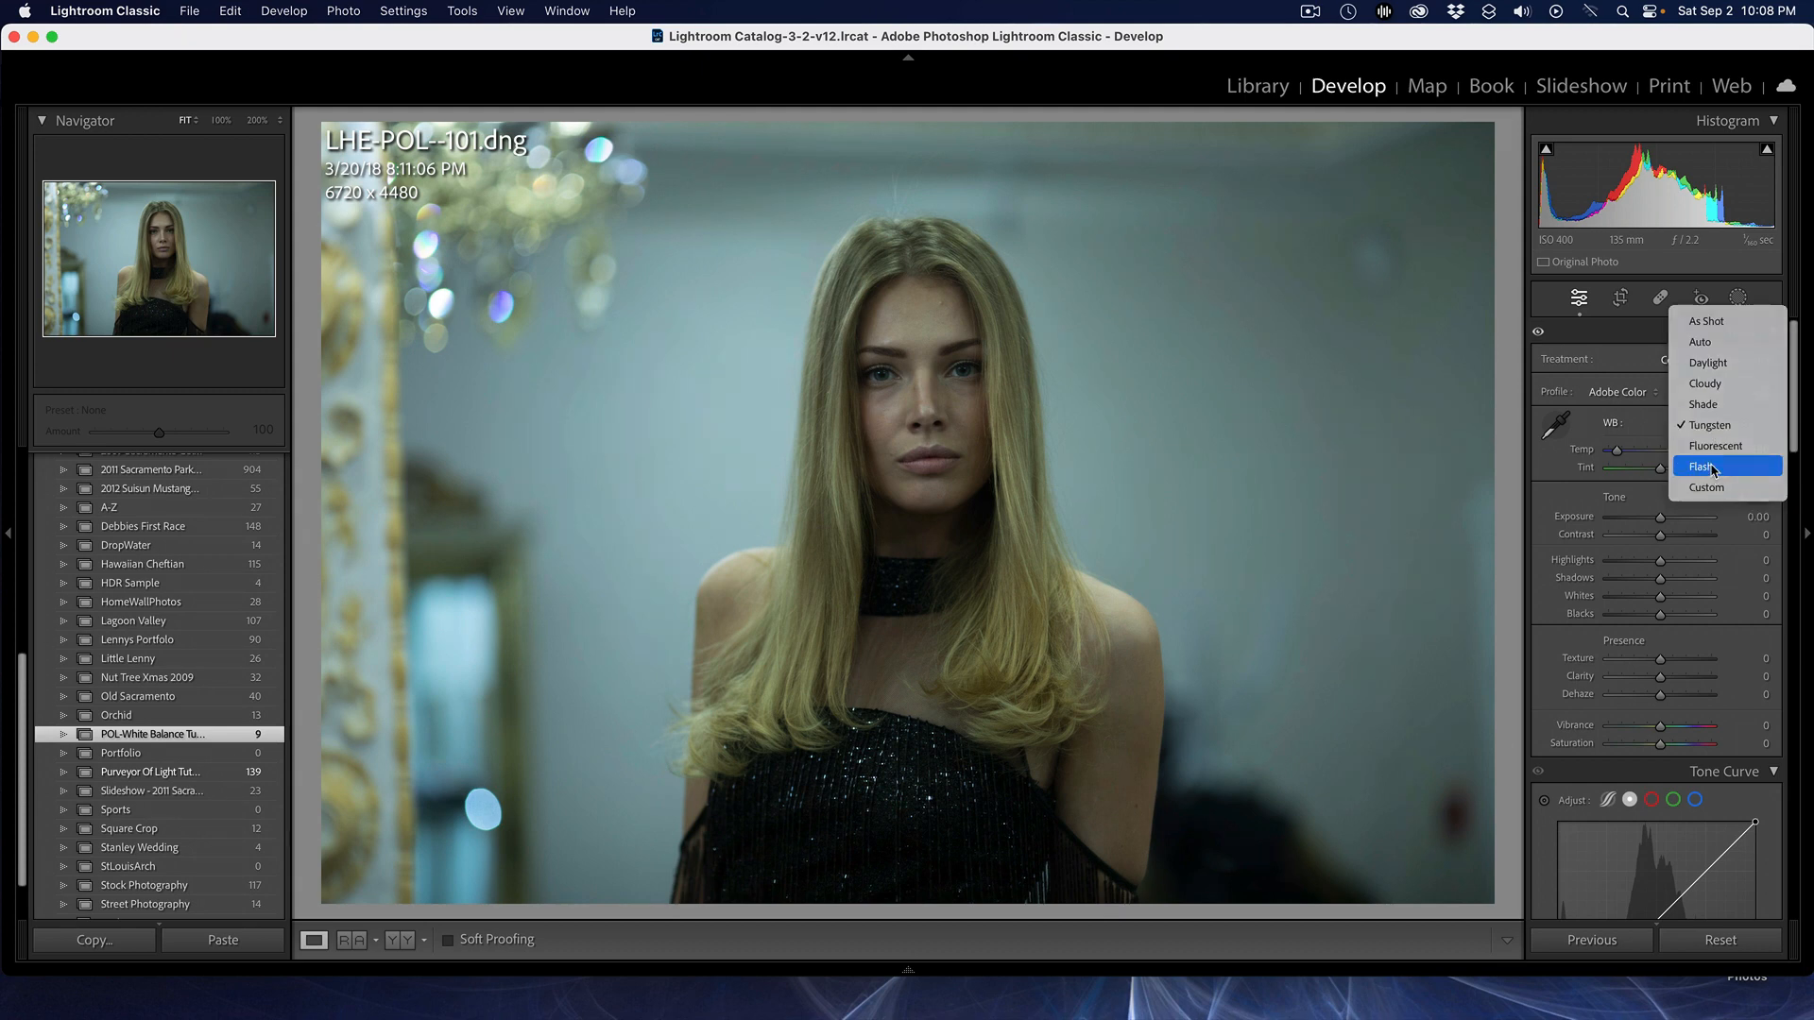
click(1714, 468)
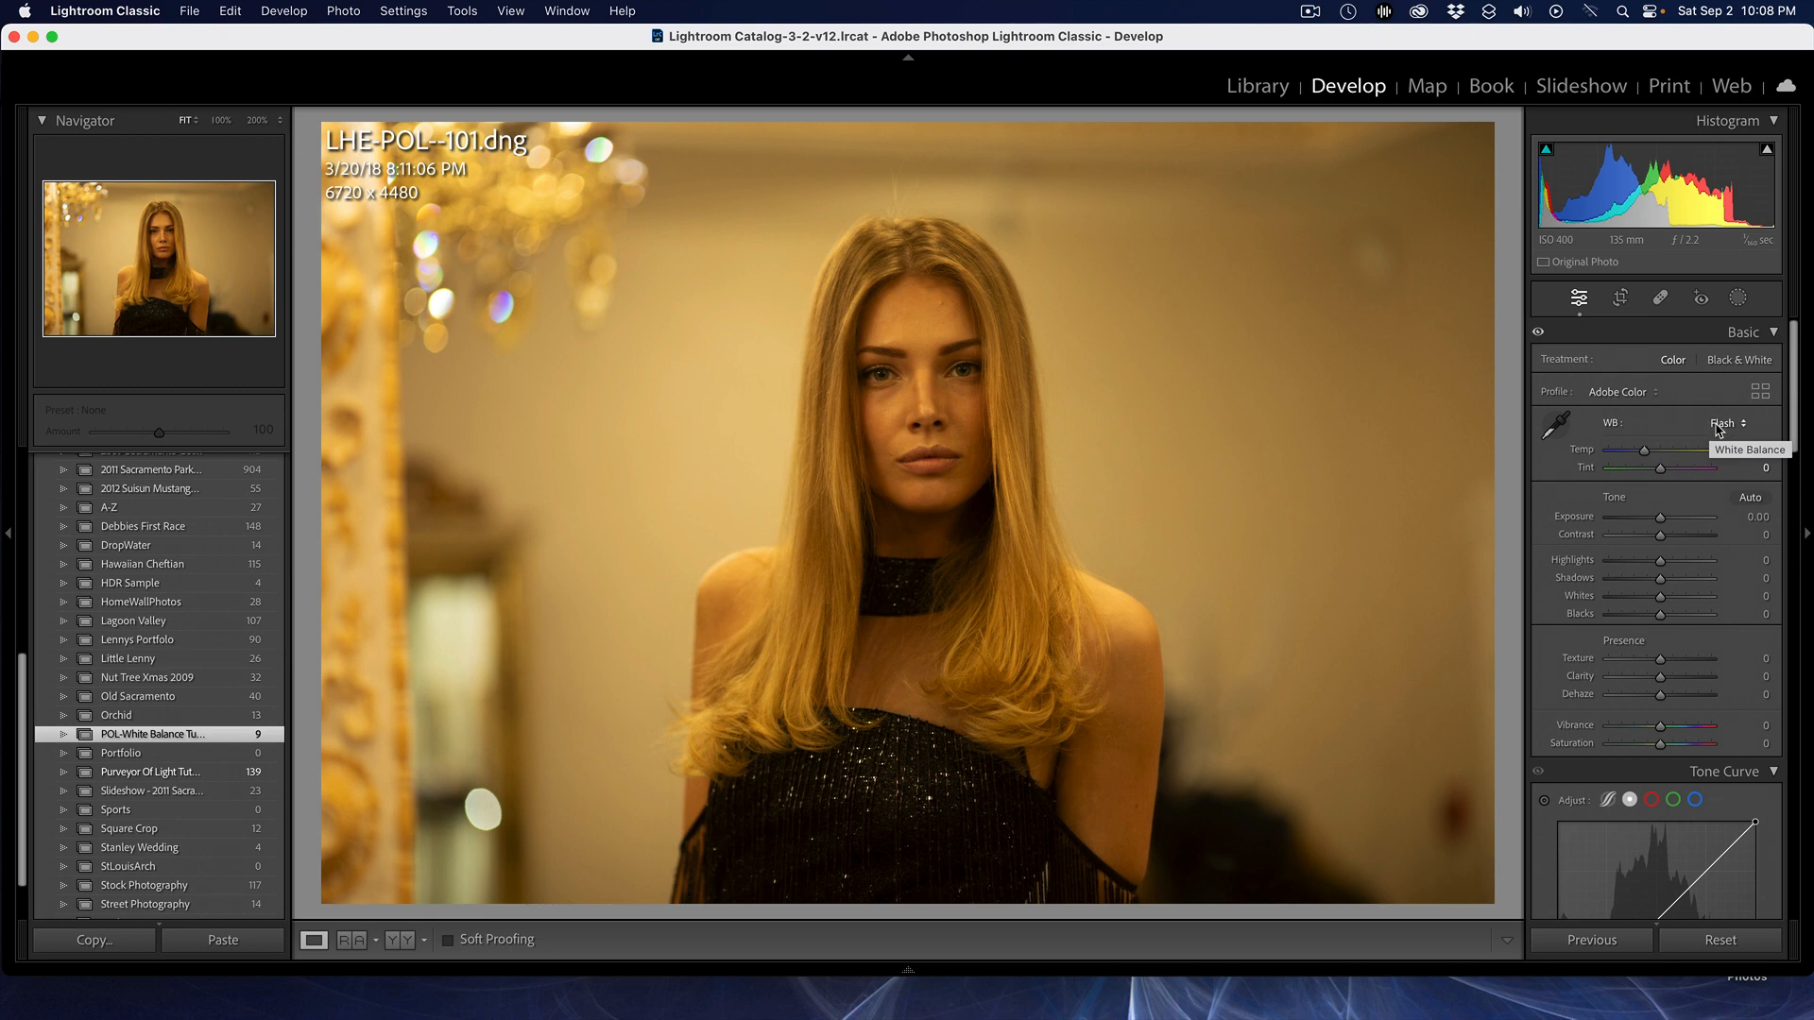
click(1719, 425)
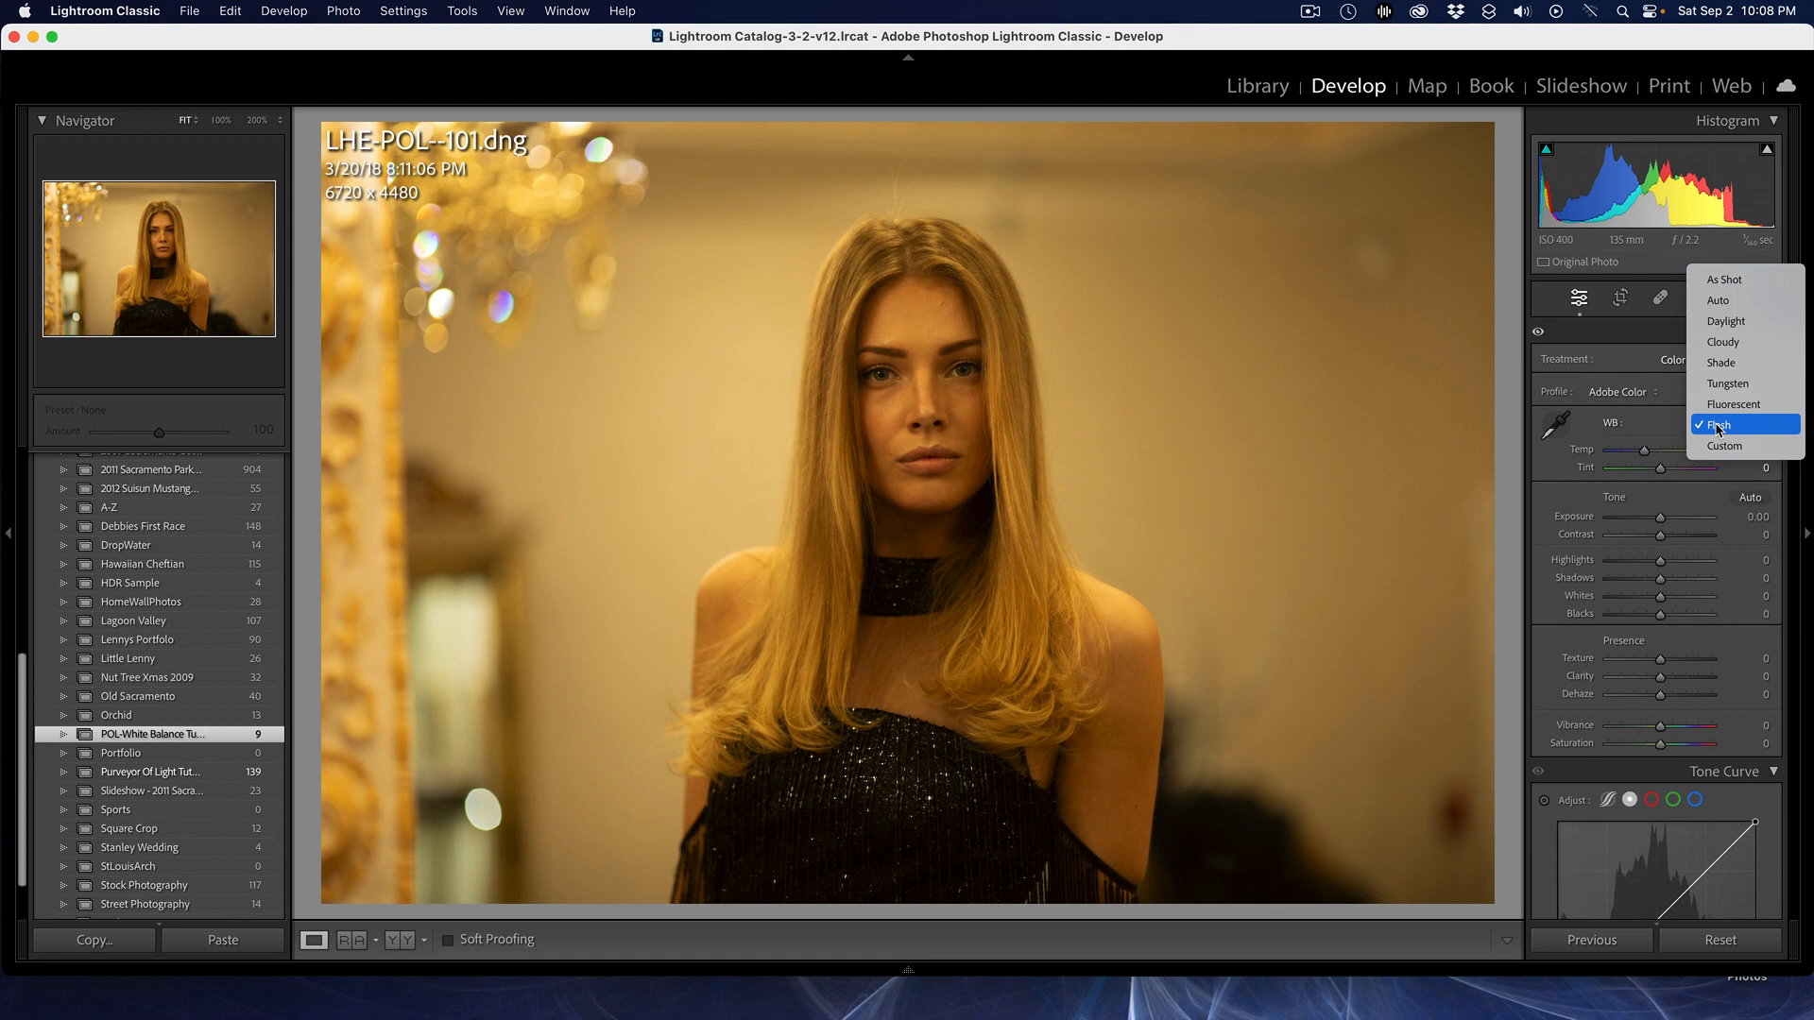
click(1725, 279)
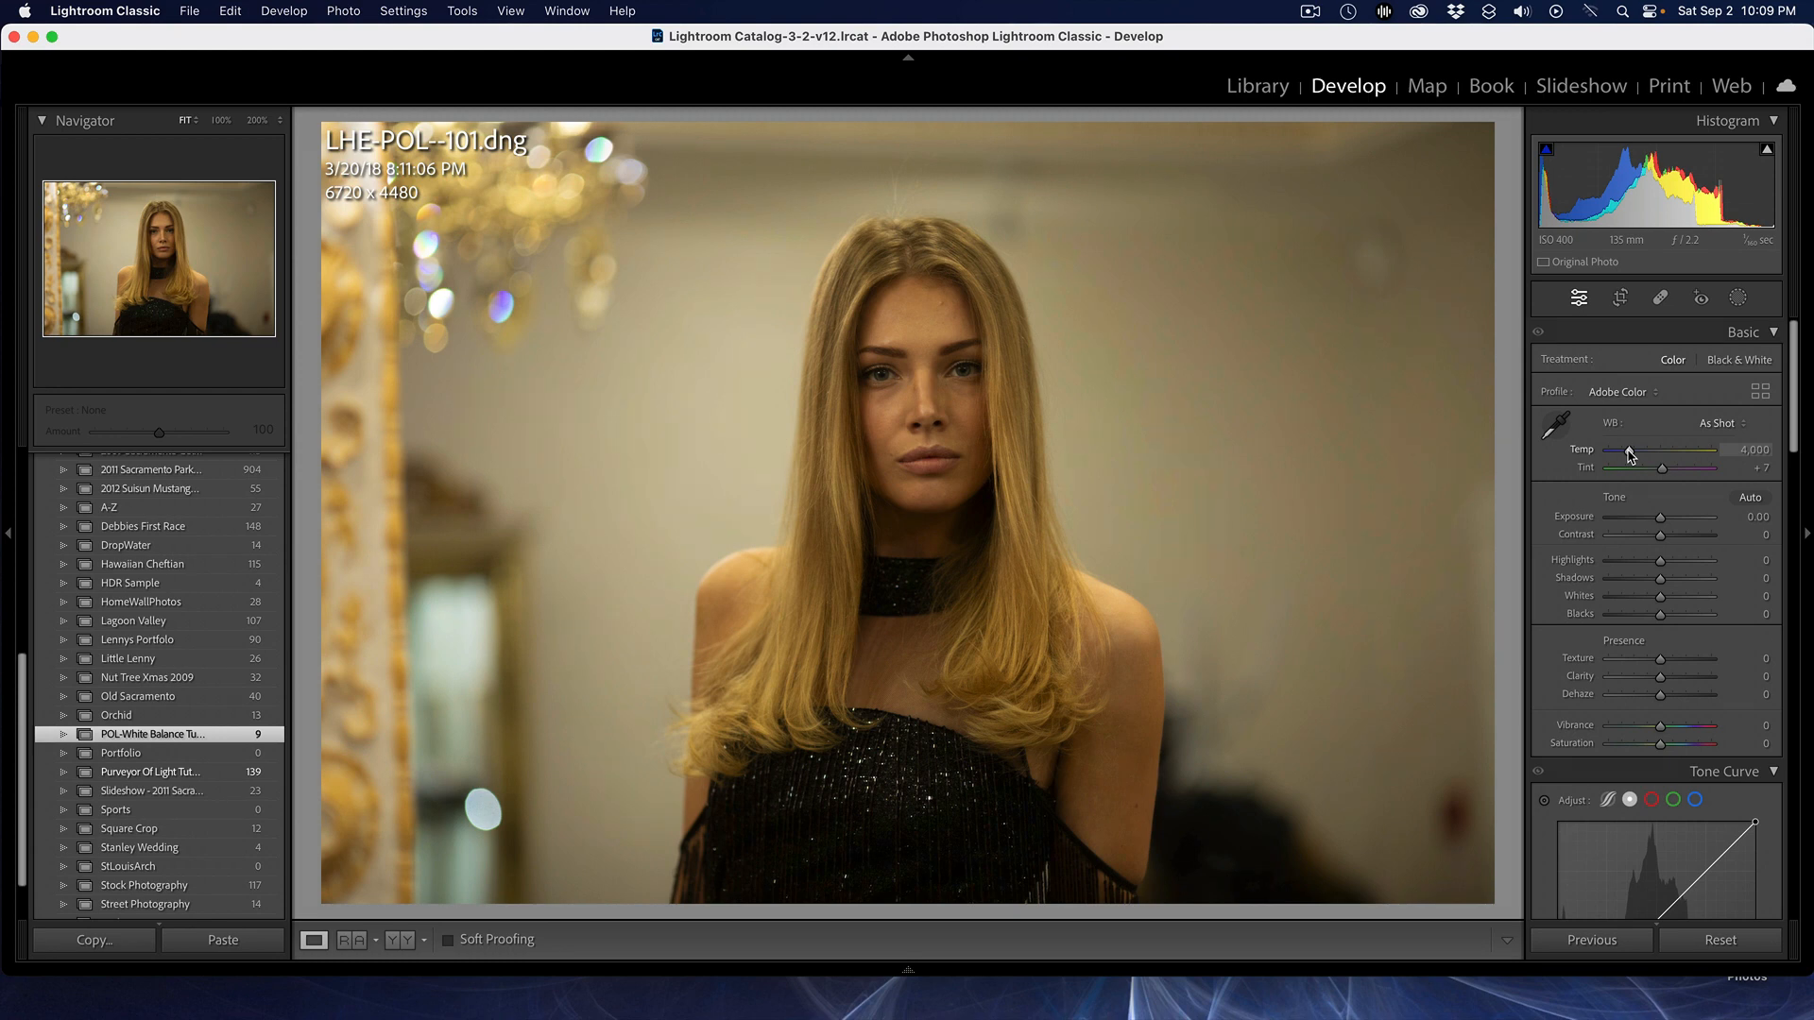
Try an extreme Temp of about 43,671 on the portrait, and replace it with the Tungsten white balance preset
click(1708, 450)
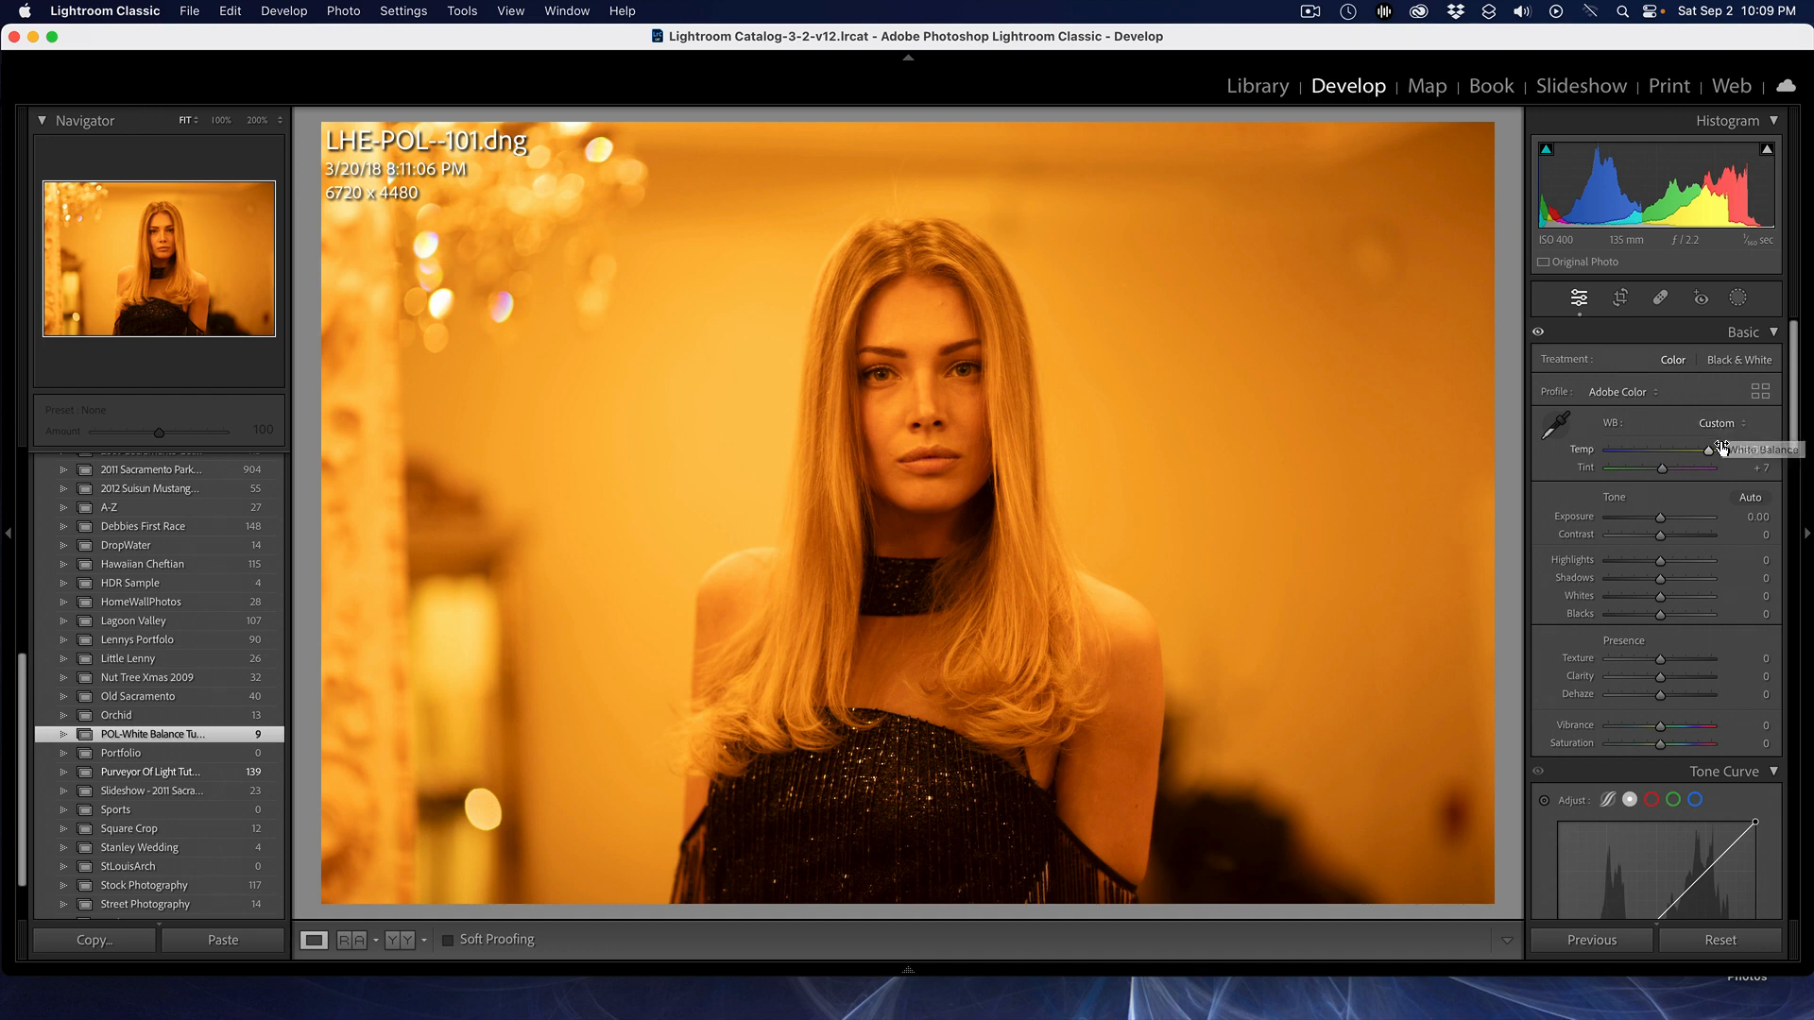
click(1725, 425)
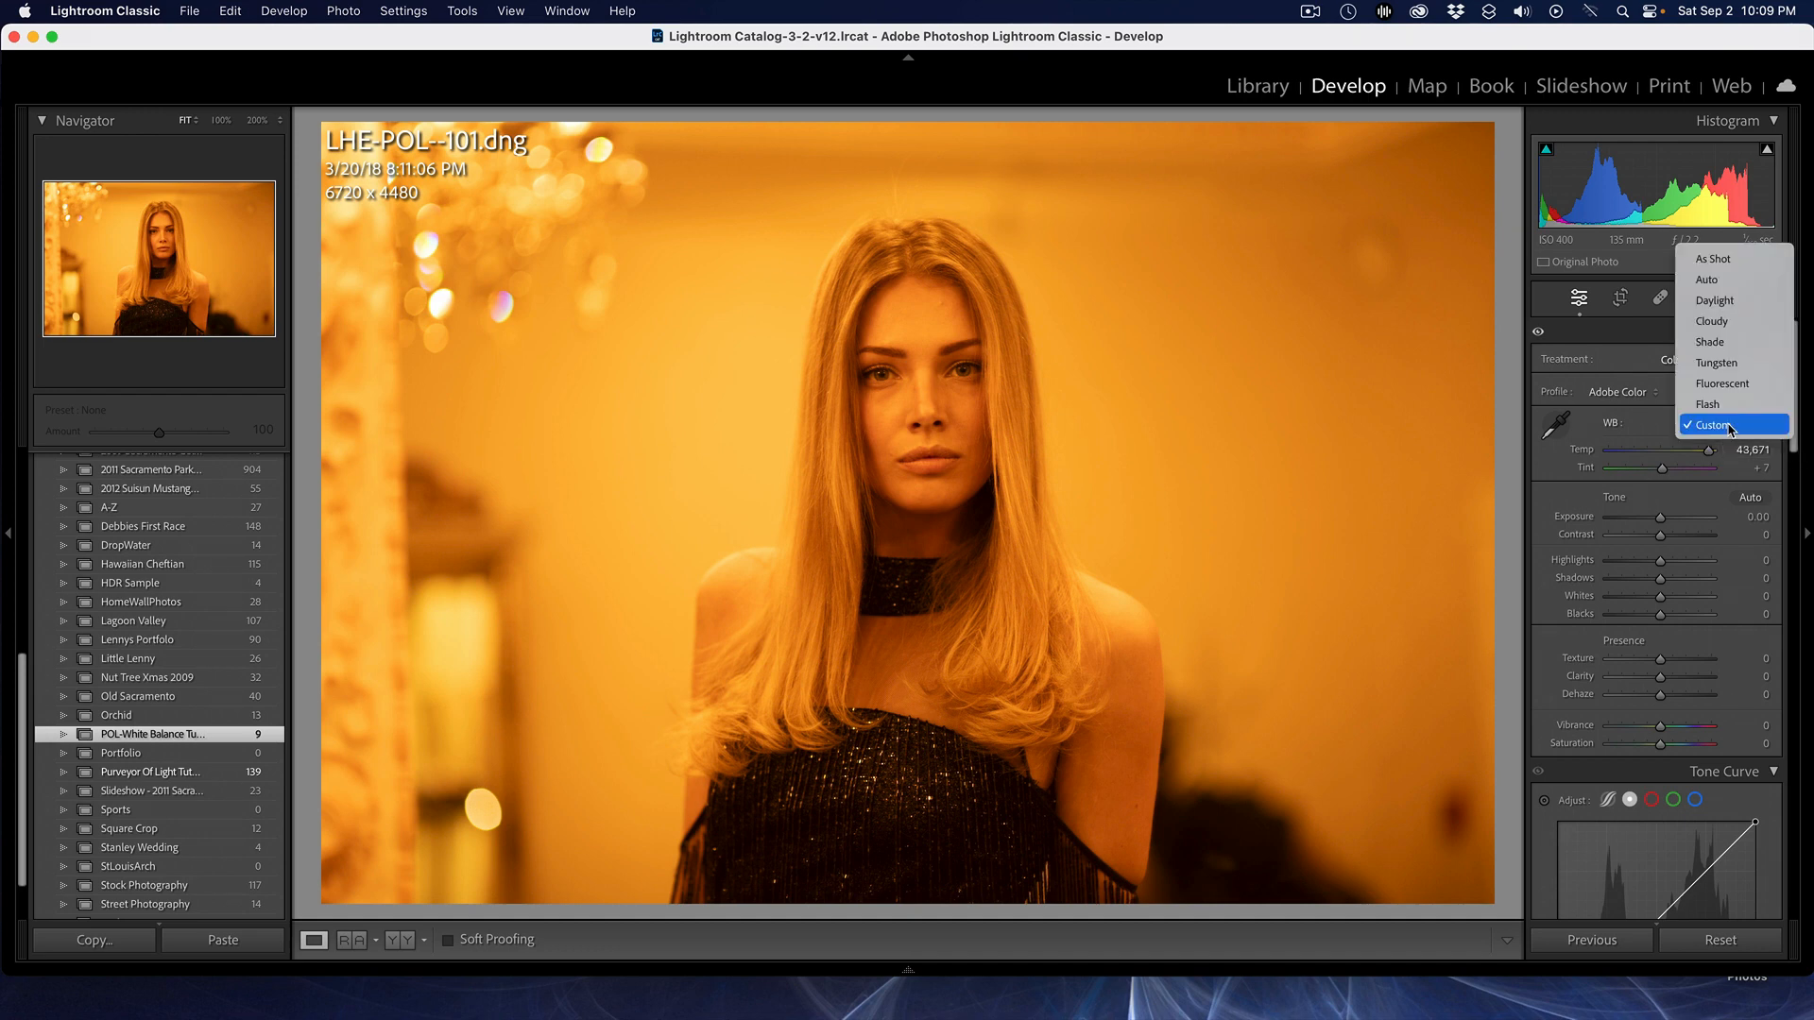
click(1738, 362)
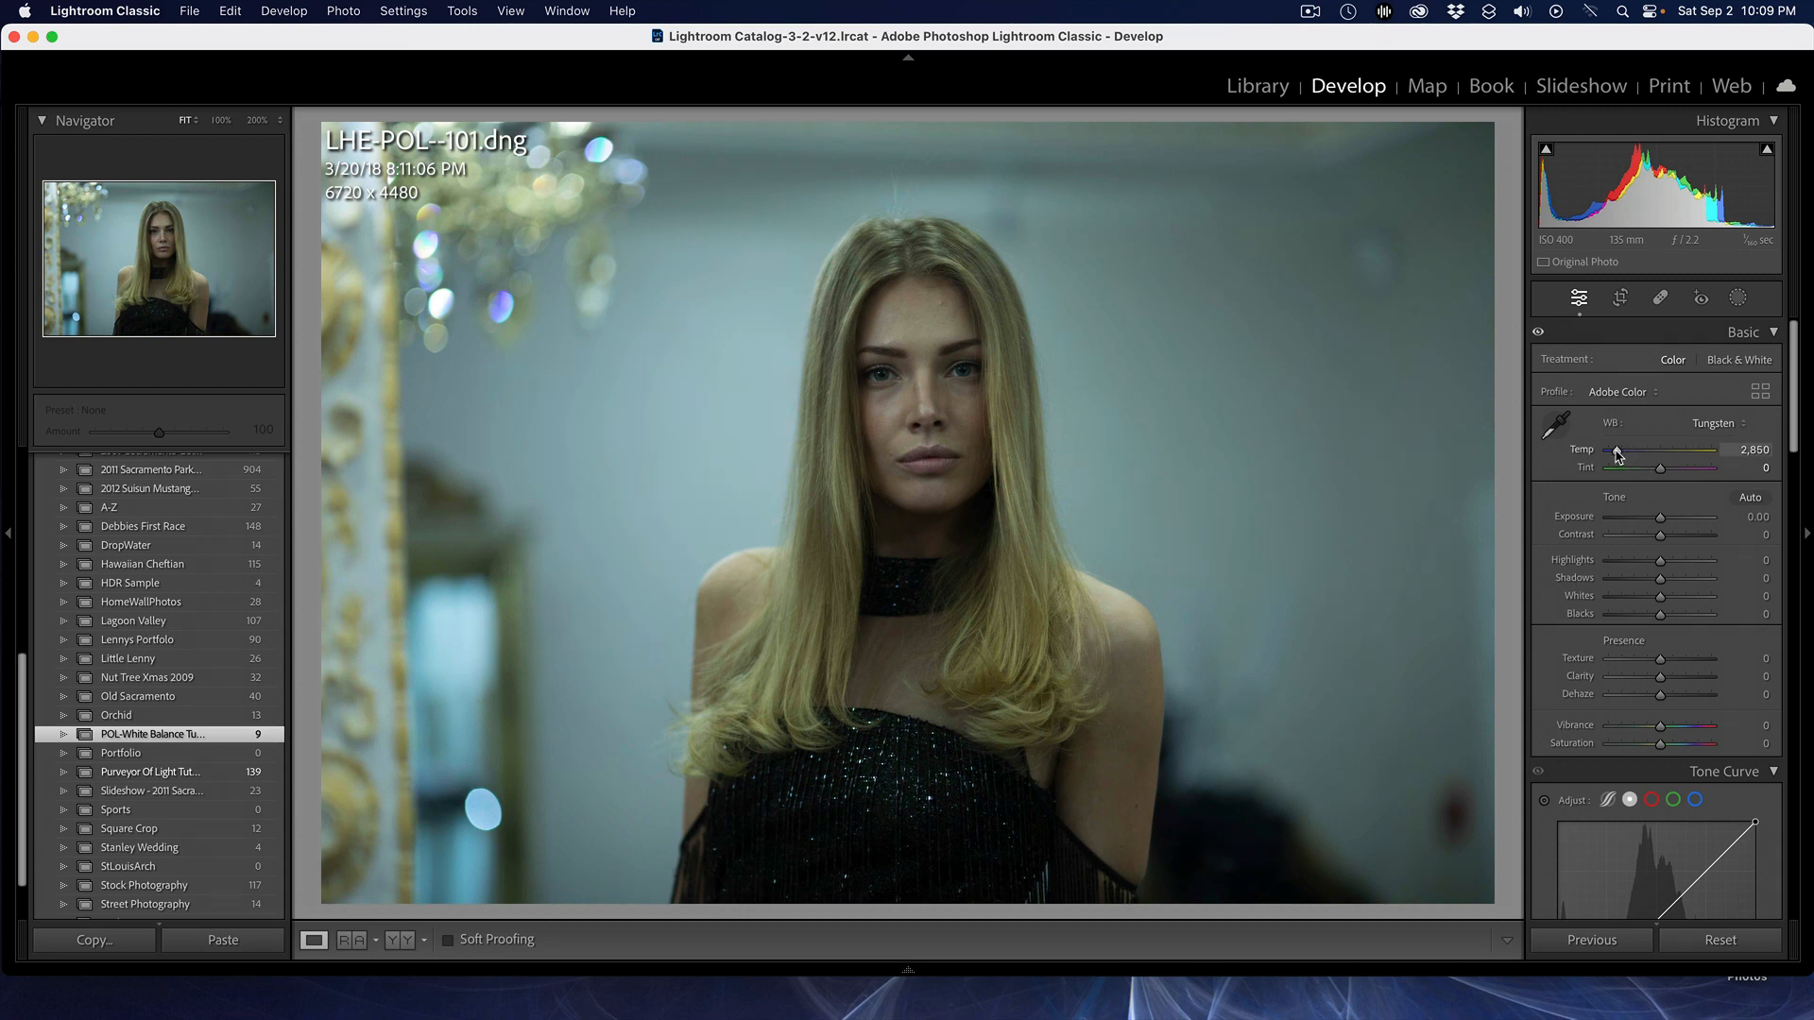
Set the portrait's Temp to about 4,391 and Tint to about +65, and compare it with the Before view
drag(1618, 453, 1637, 454)
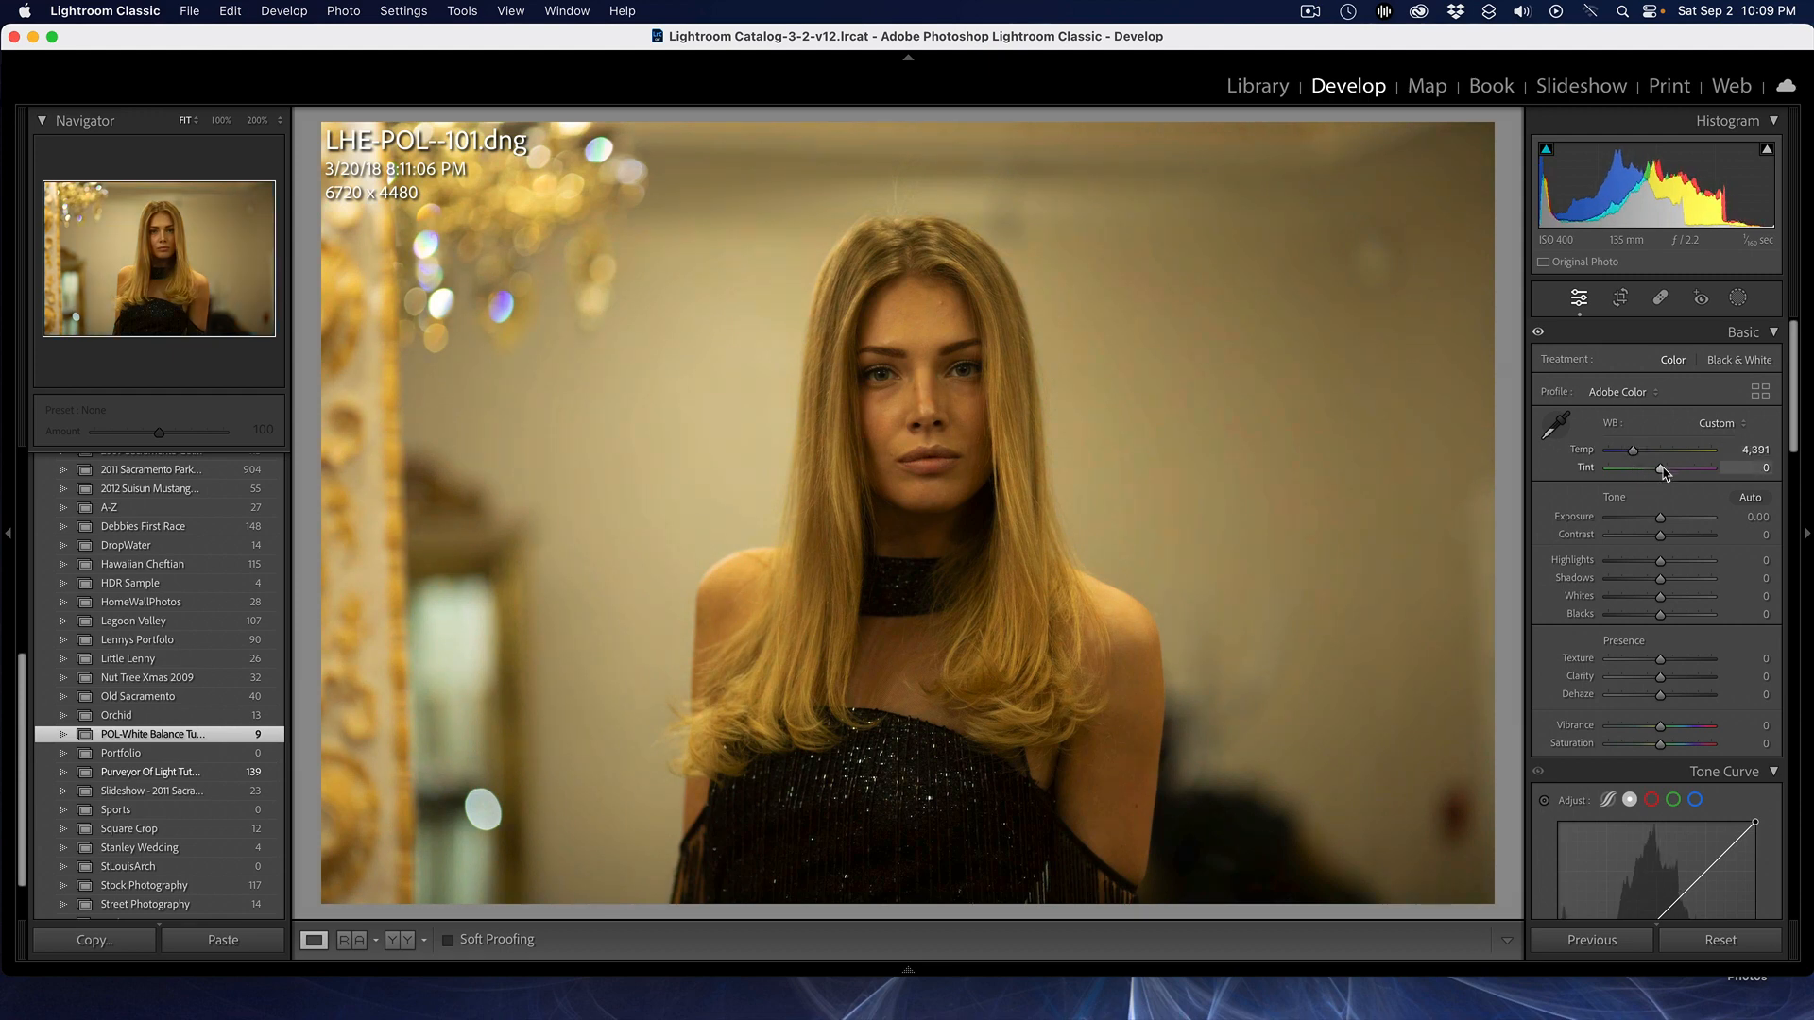
mouse_move(1661, 470)
mouse_down()
mouse_move(1630, 473)
mouse_move(1683, 473)
mouse_up()
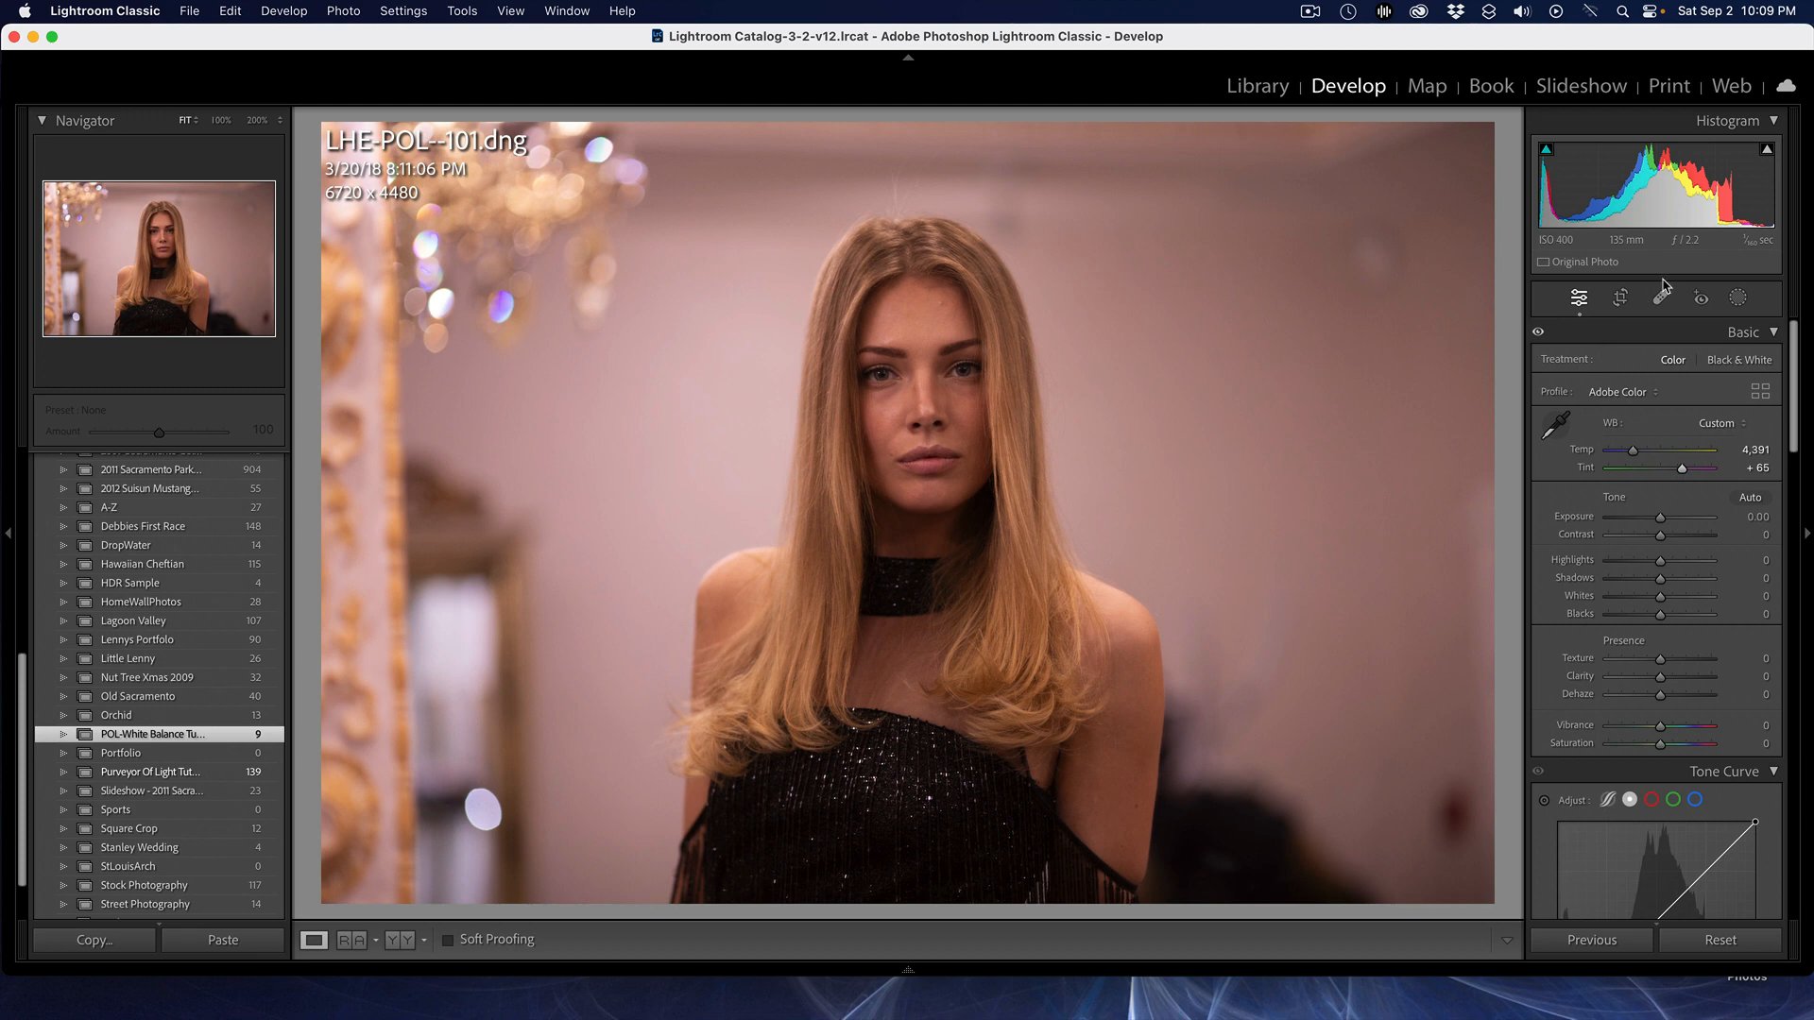
key(backslash)
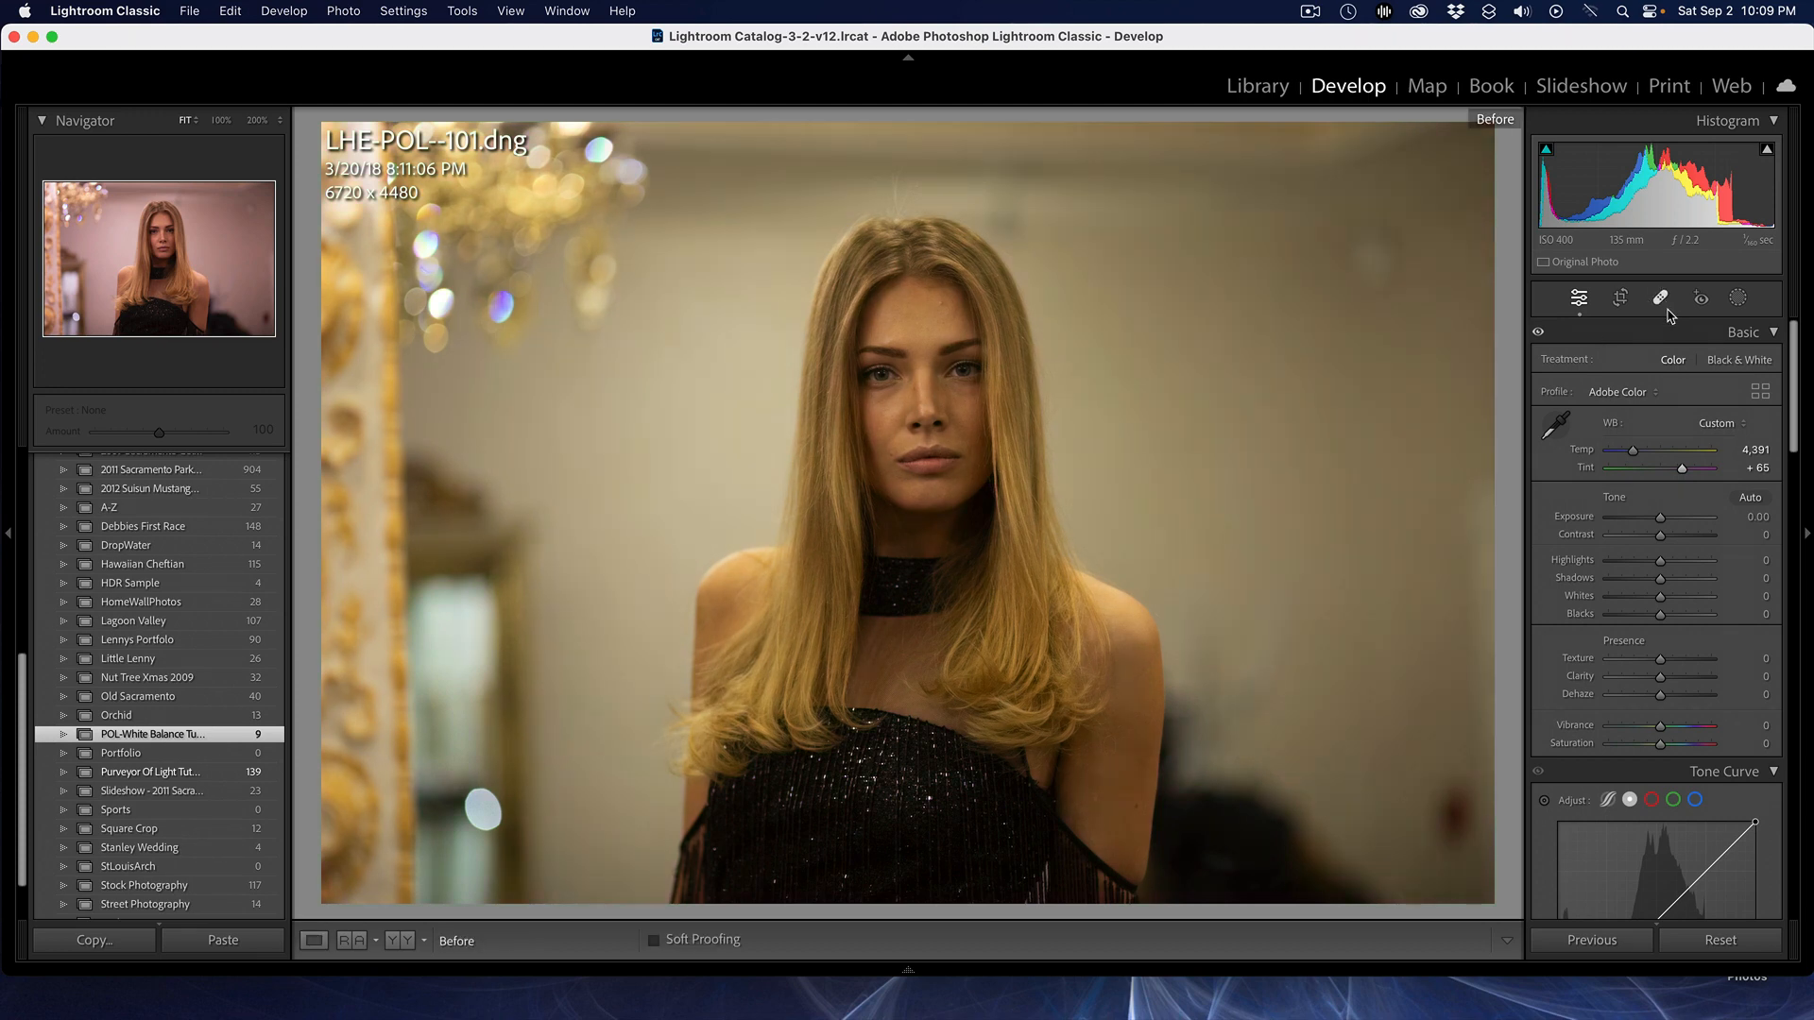
key(backslash)
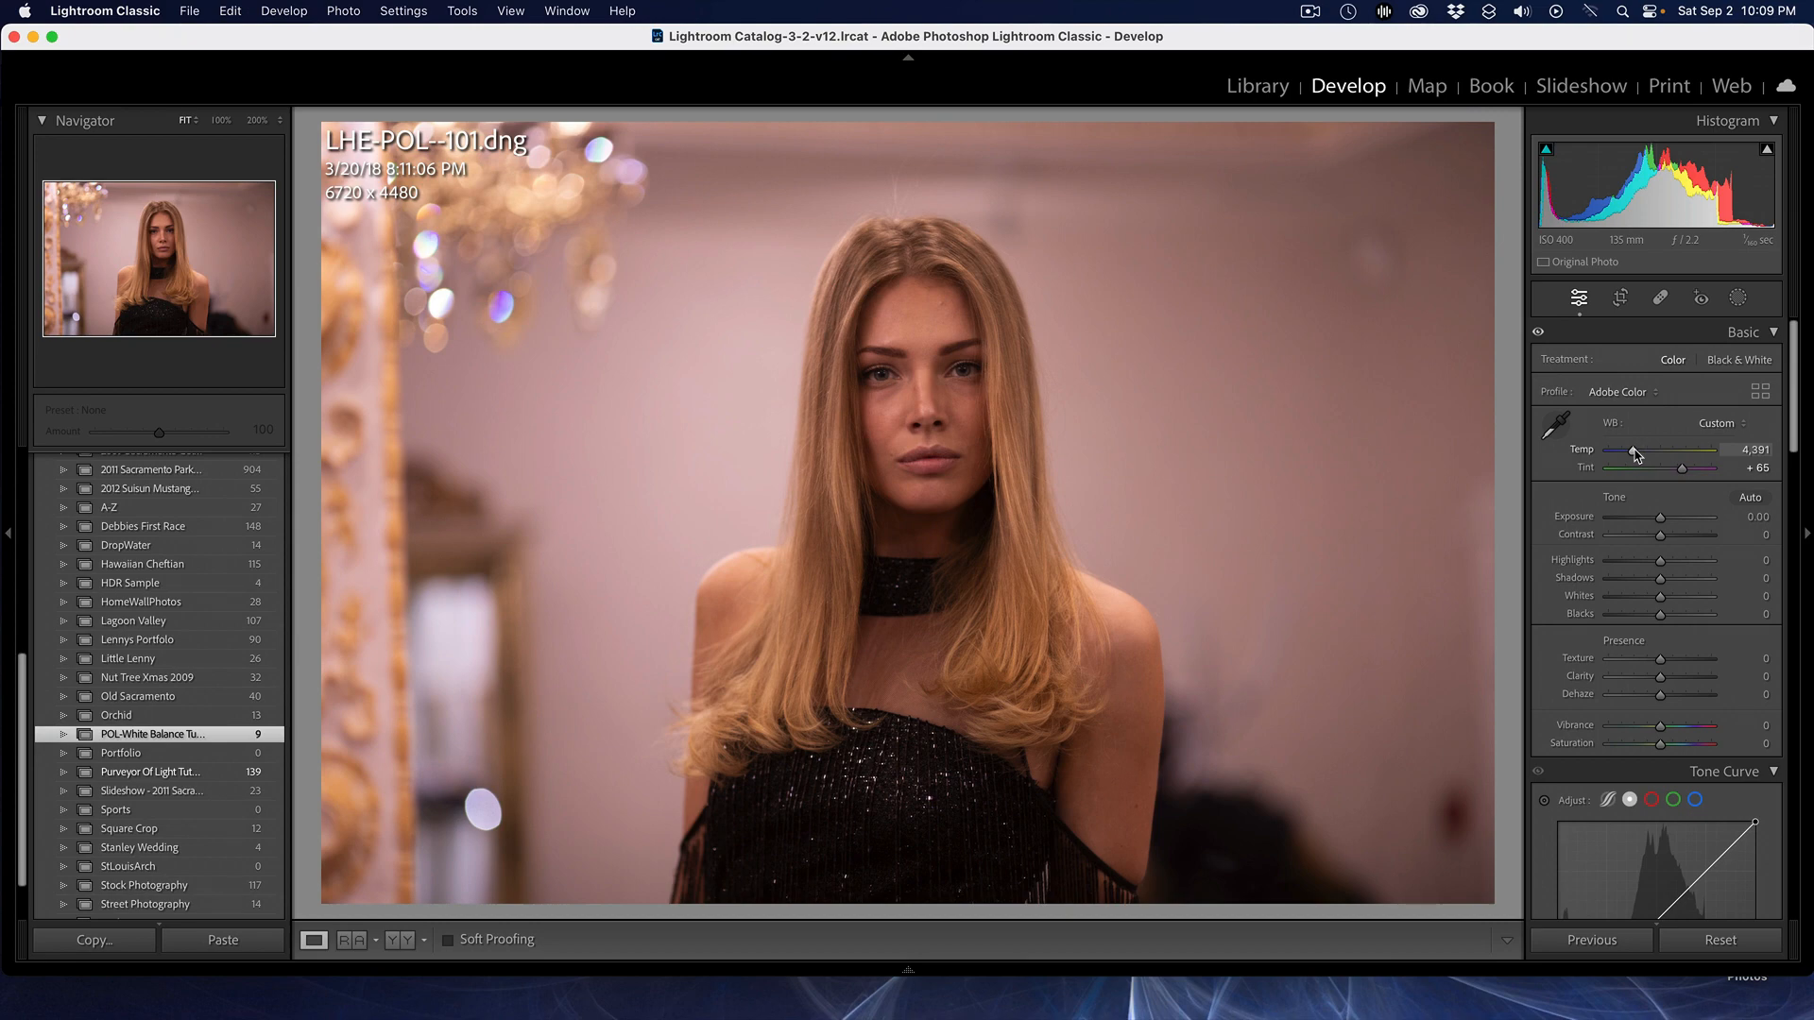
Widen the adjustment sliders' area for finer control, and set the portrait's Temp to about 6,616 and Tint to about +53
drag(1636, 454, 1674, 458)
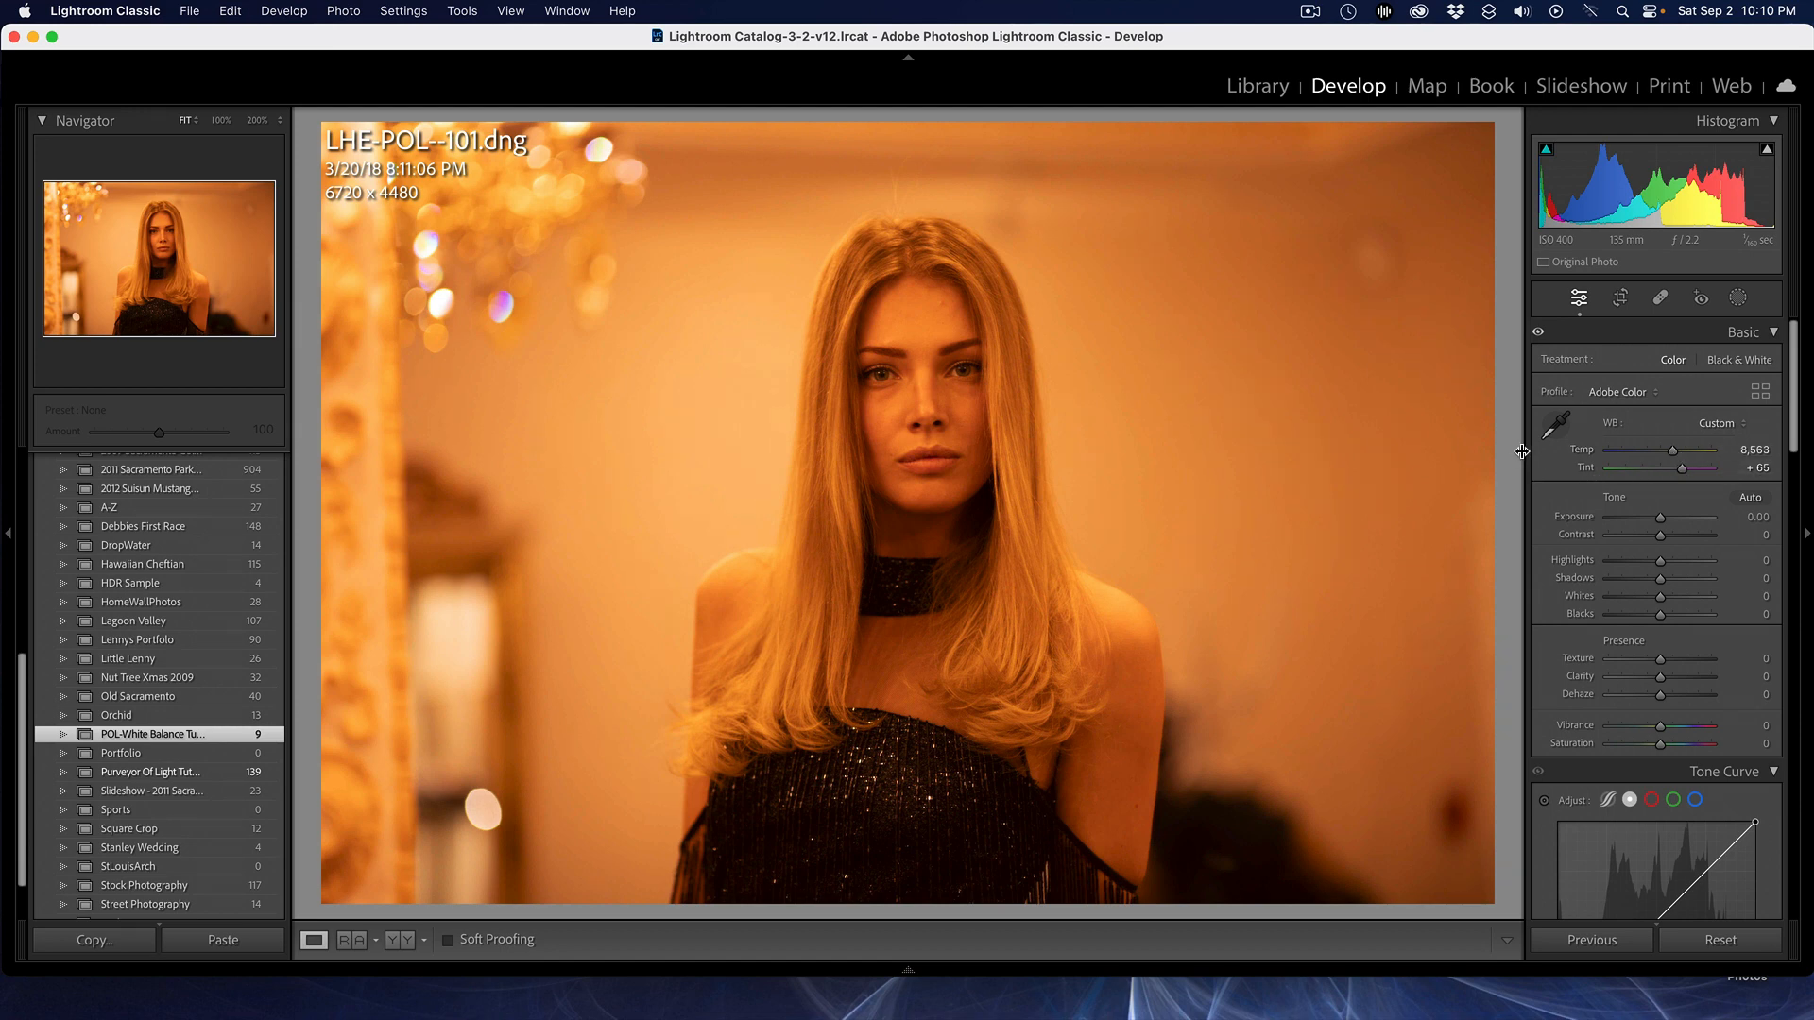
drag(1523, 452, 1435, 456)
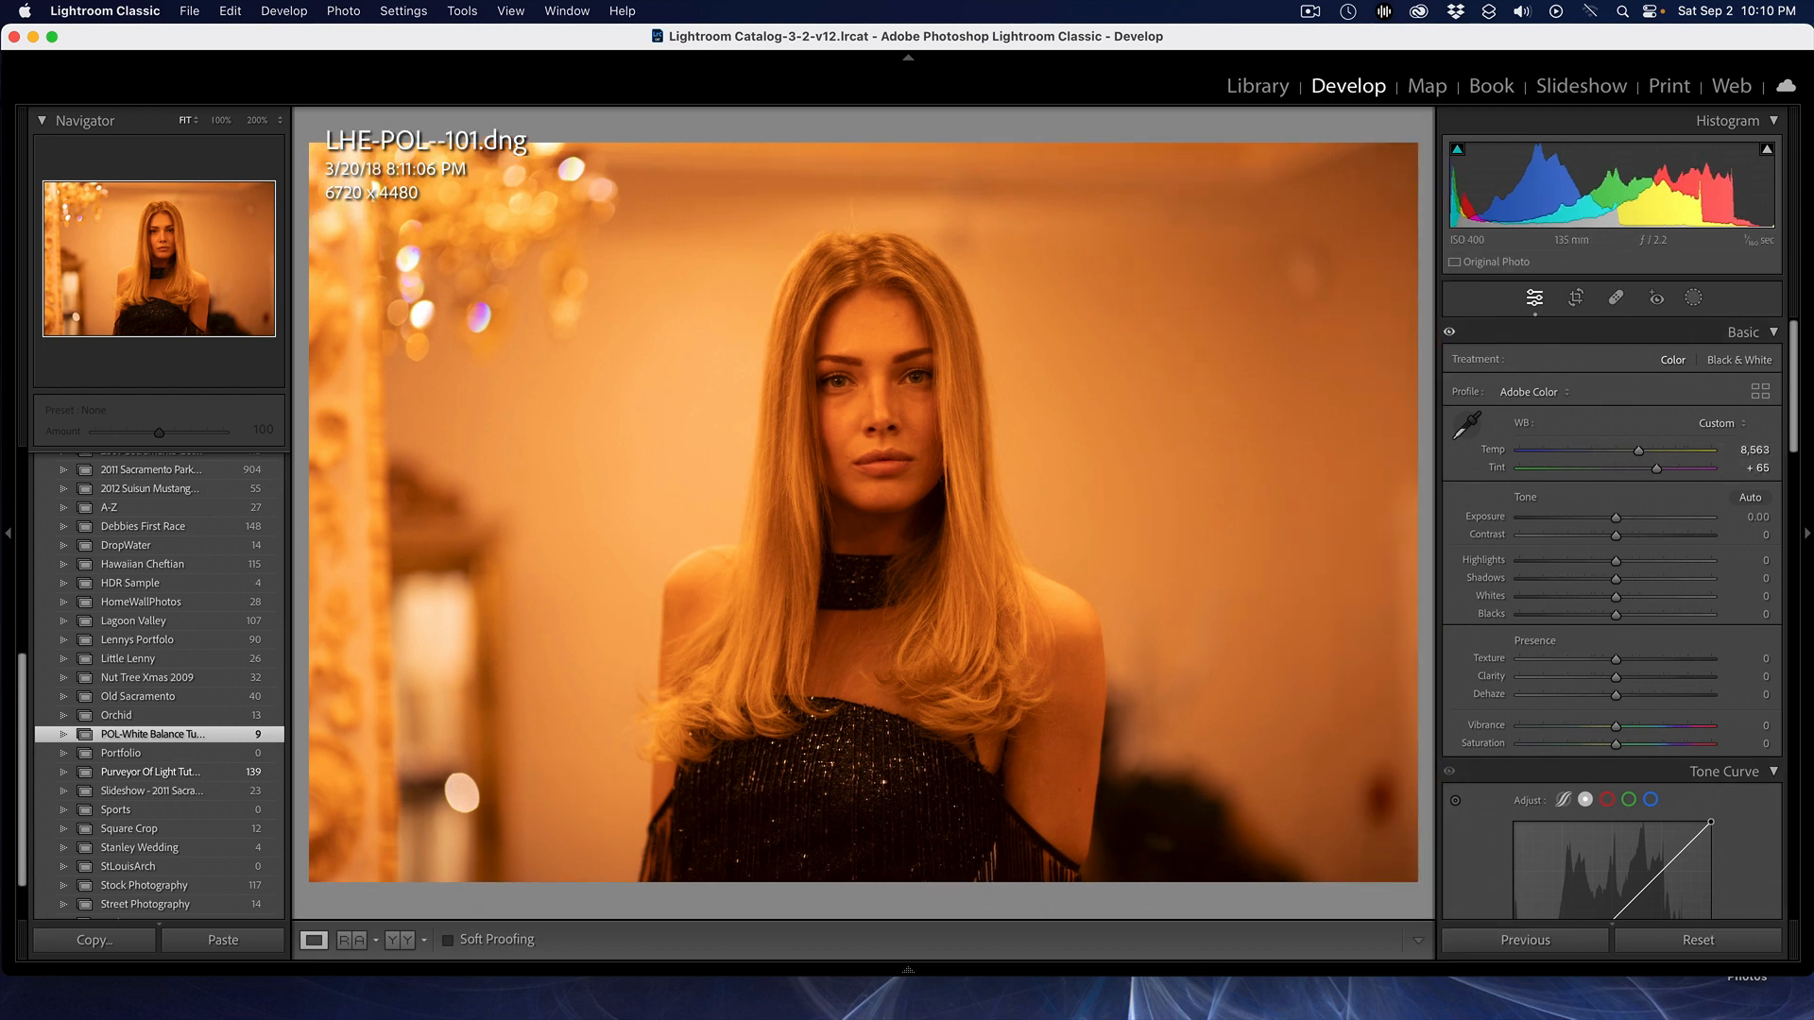
drag(1639, 451, 1609, 462)
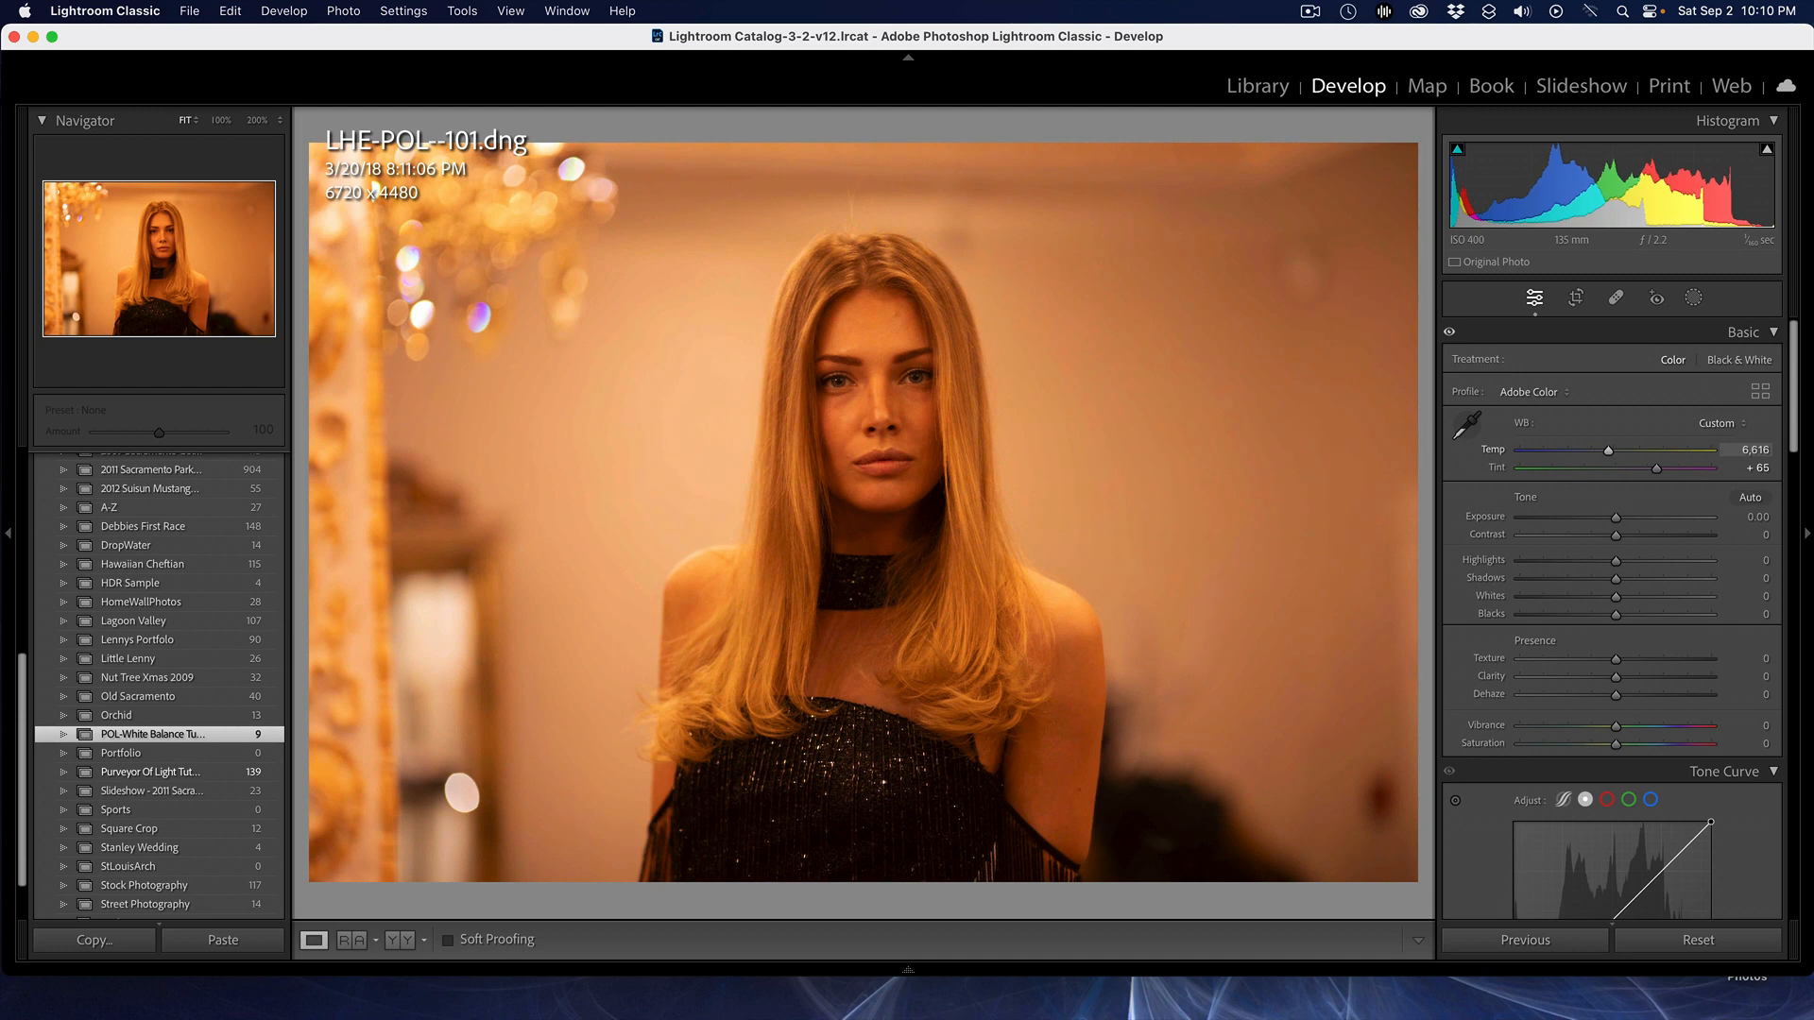
drag(1656, 468, 1648, 471)
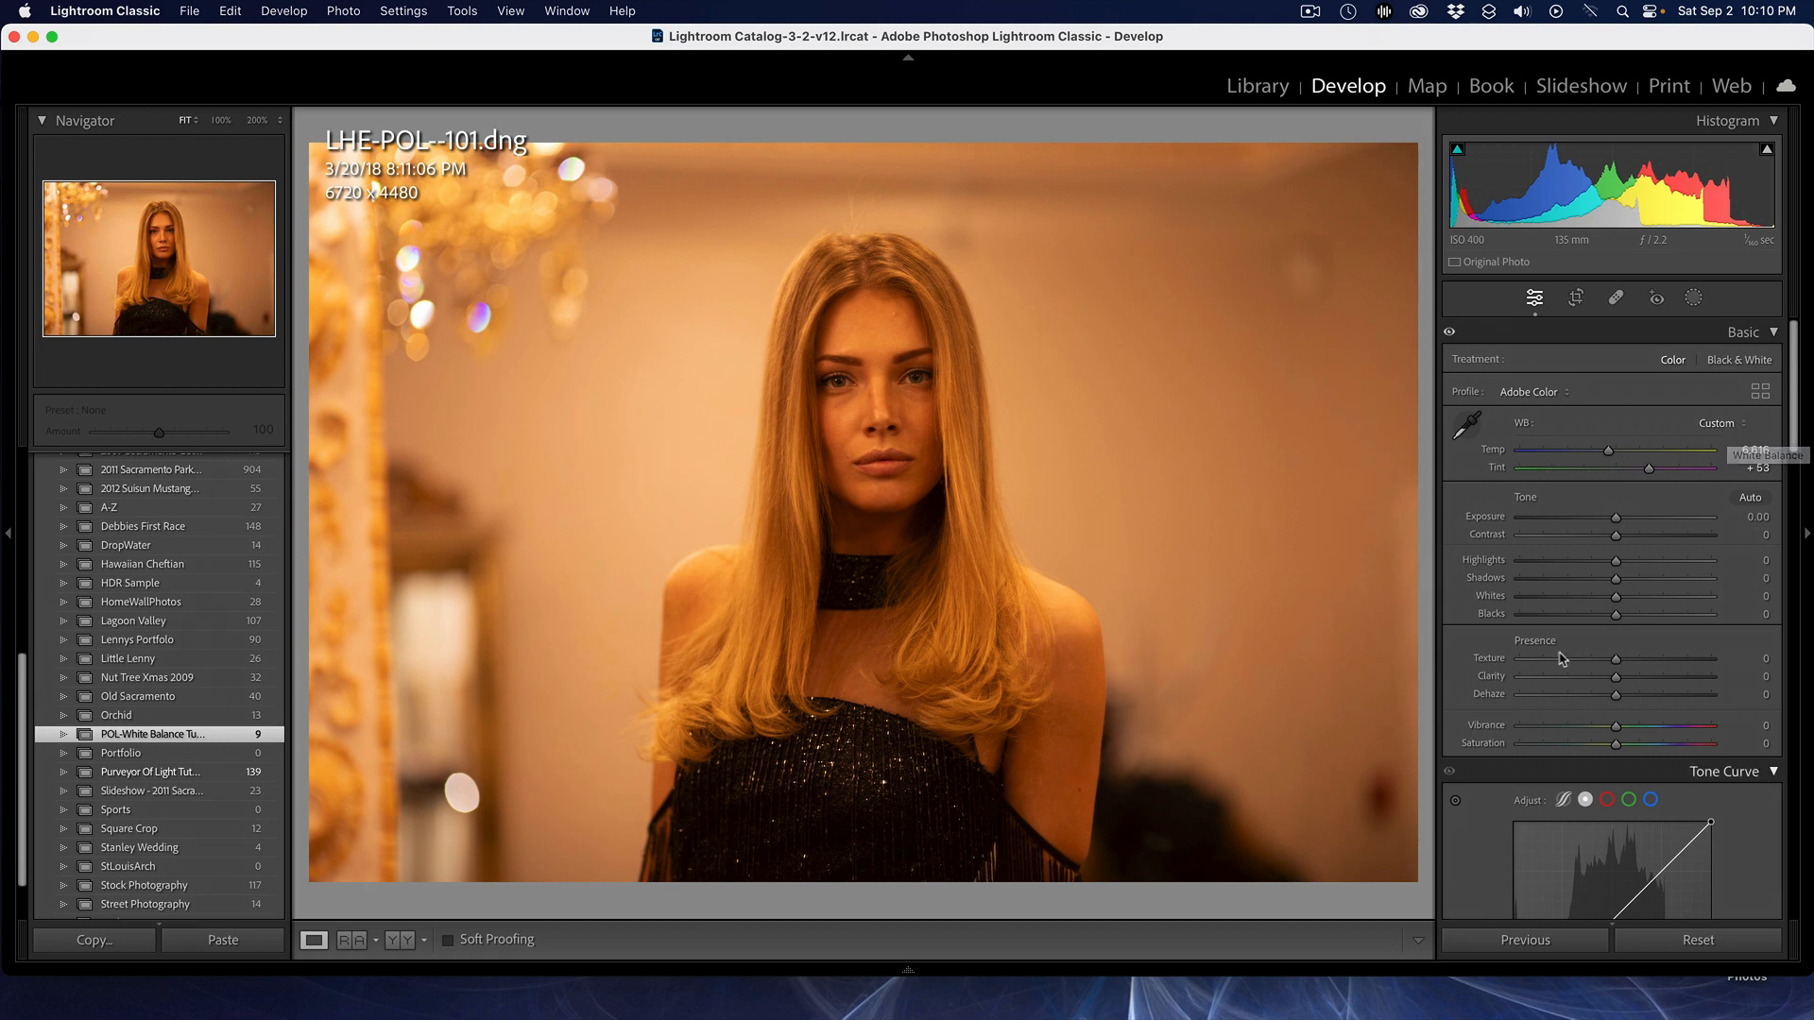
click(1323, 17)
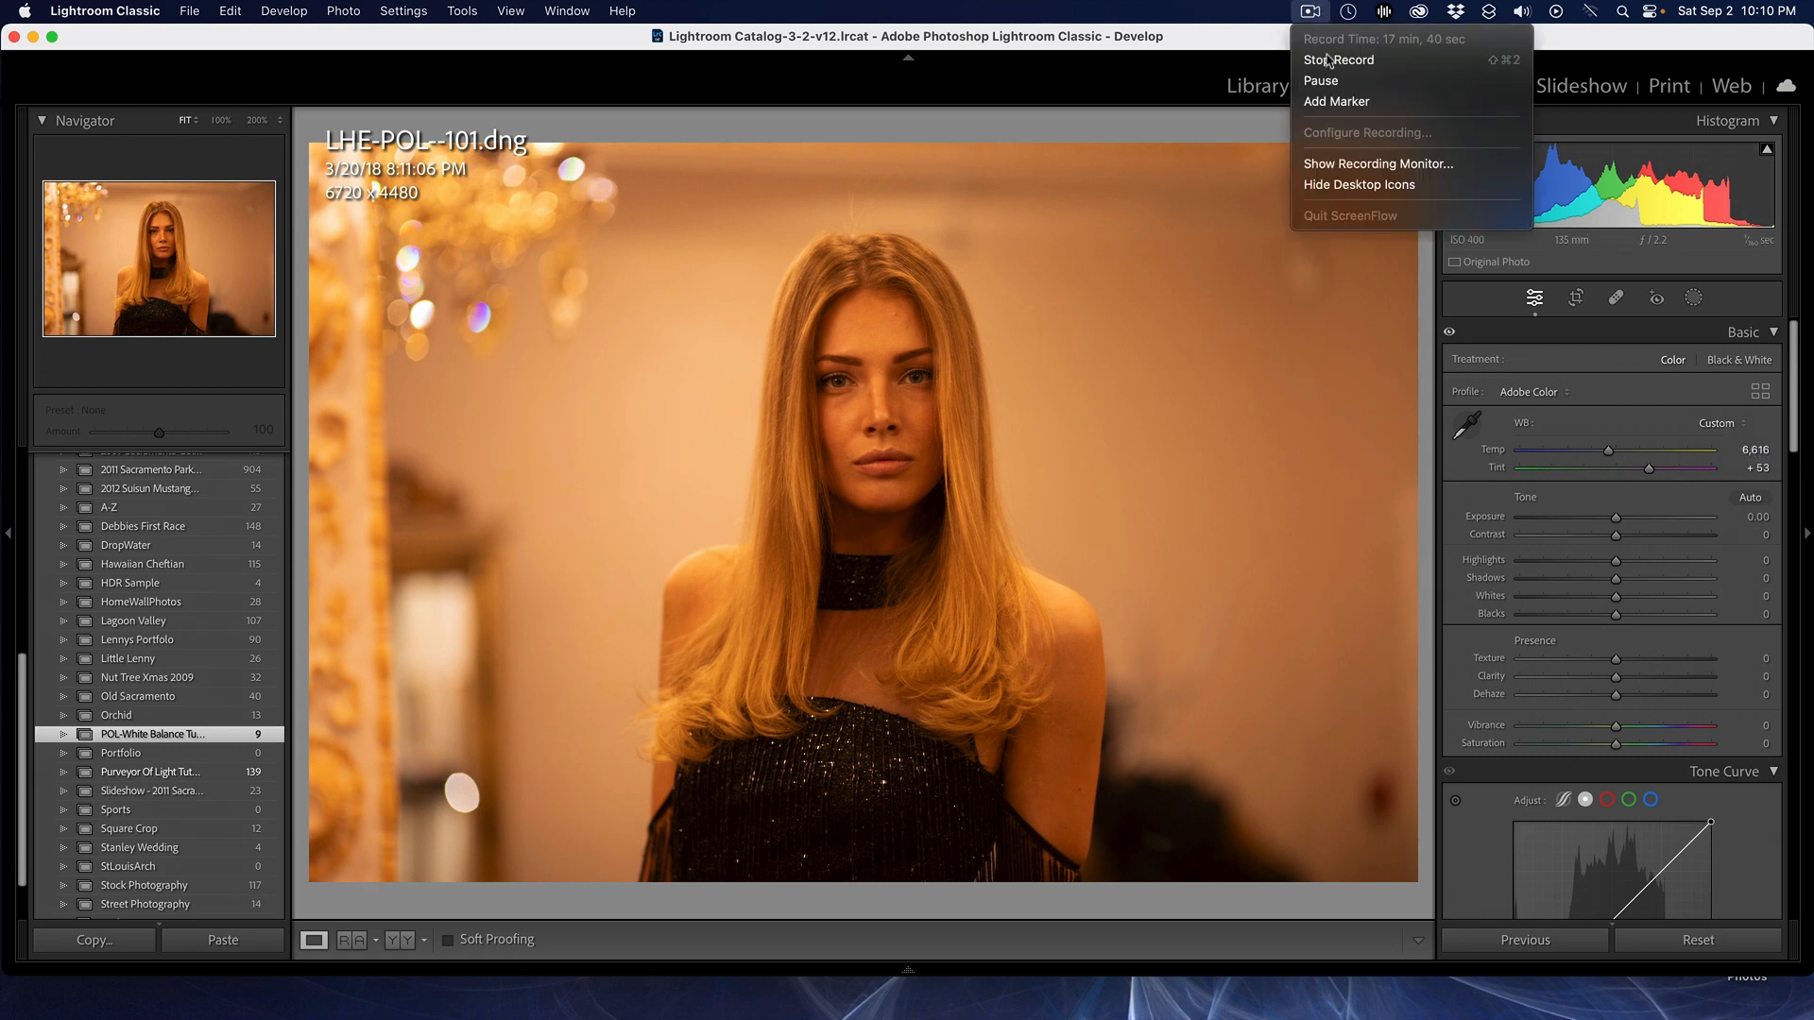